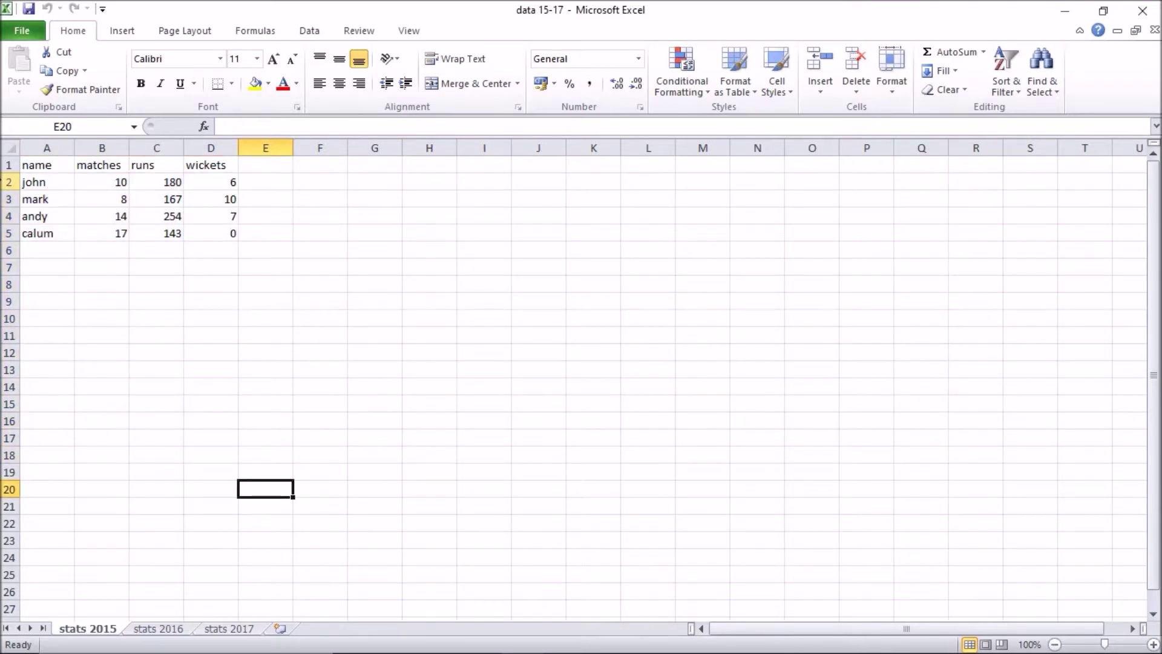
# Step: Examine the column headings and player rows on the stats 2015 and stats 2016 sheets, and the empty rows below the 2015 data
pyautogui.click(40, 167)
pyautogui.click(98, 168)
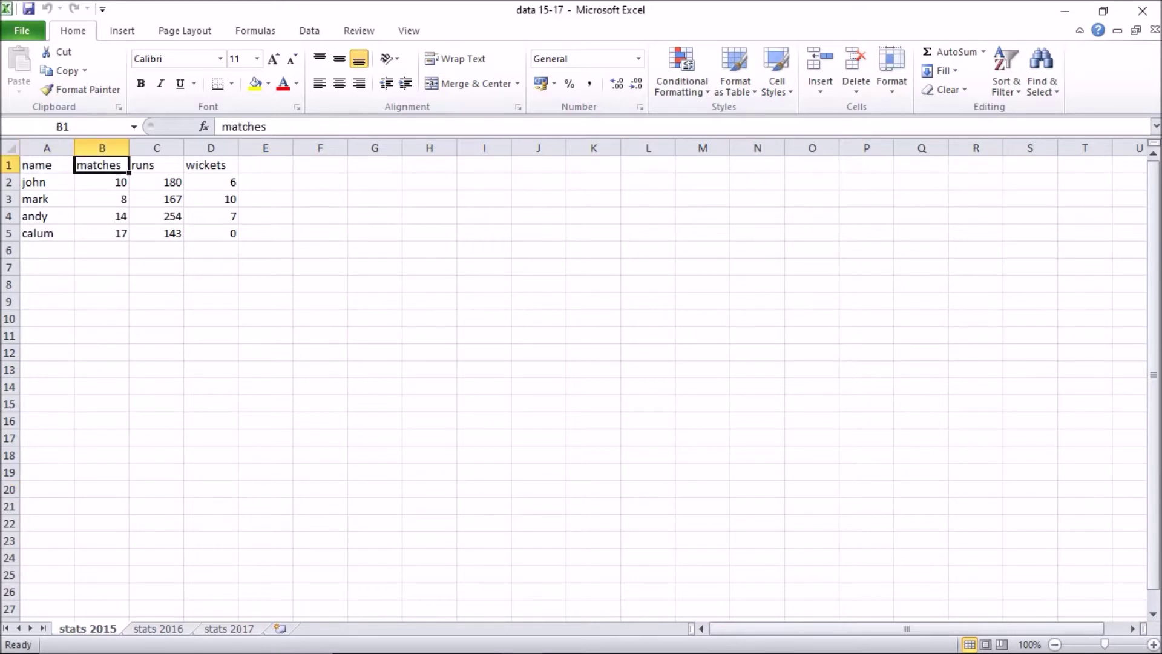
pyautogui.click(53, 169)
pyautogui.click(101, 163)
pyautogui.click(167, 168)
pyautogui.click(213, 169)
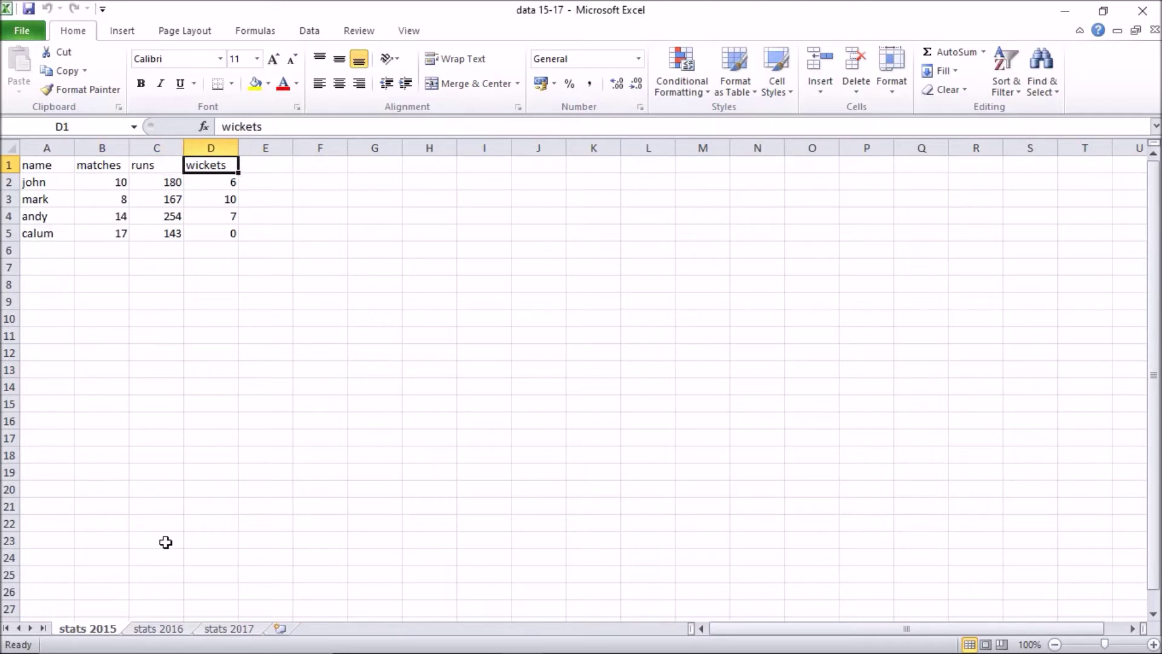
pyautogui.click(174, 635)
pyautogui.moveTo(44, 161); pyautogui.dragTo(197, 162)
pyautogui.moveTo(31, 182); pyautogui.dragTo(209, 234)
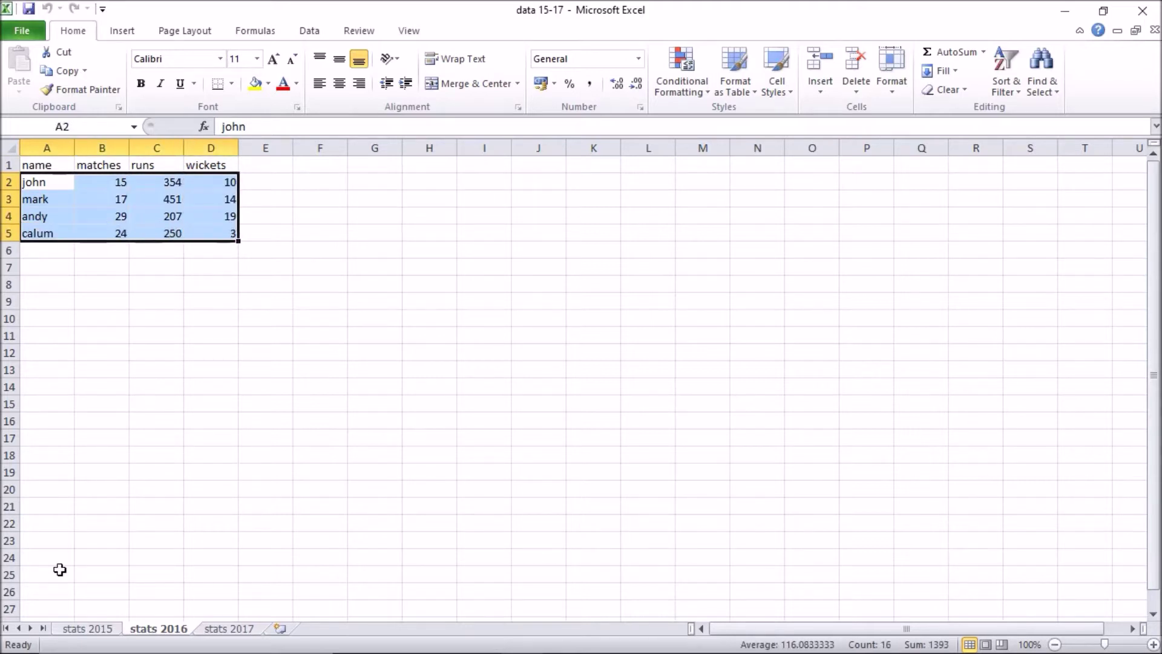
pyautogui.click(86, 627)
pyautogui.moveTo(42, 250); pyautogui.dragTo(202, 319)
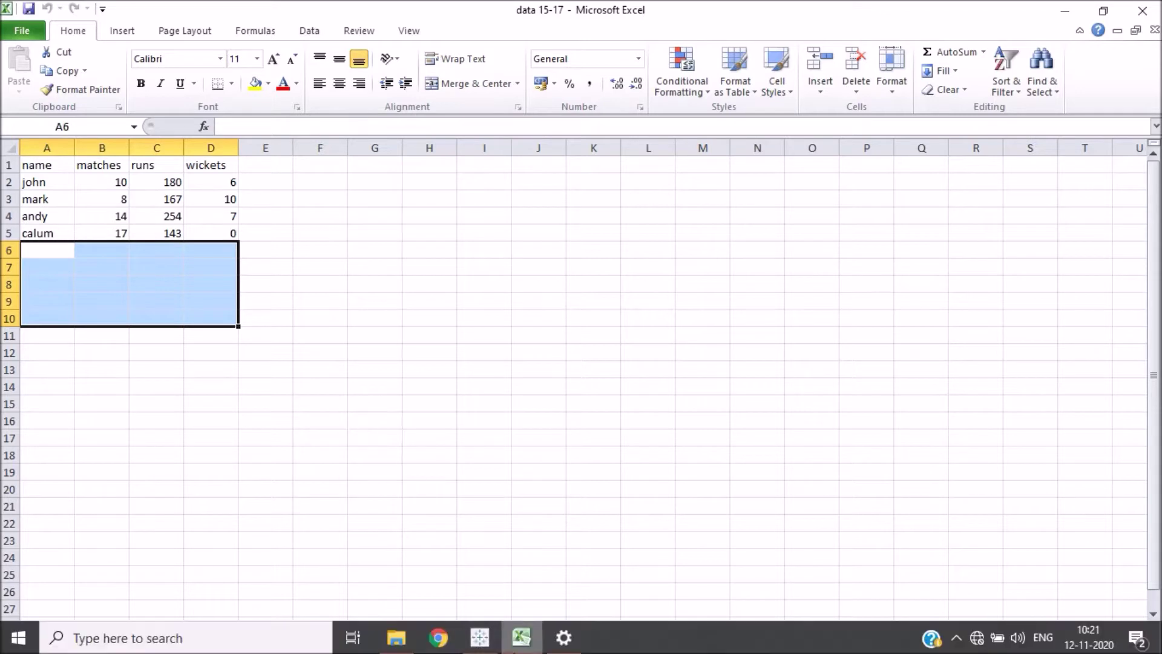
# Step: Switch to Tableau Public and connect to the Microsoft Excel workbook data 15-17
pyautogui.click(493, 639)
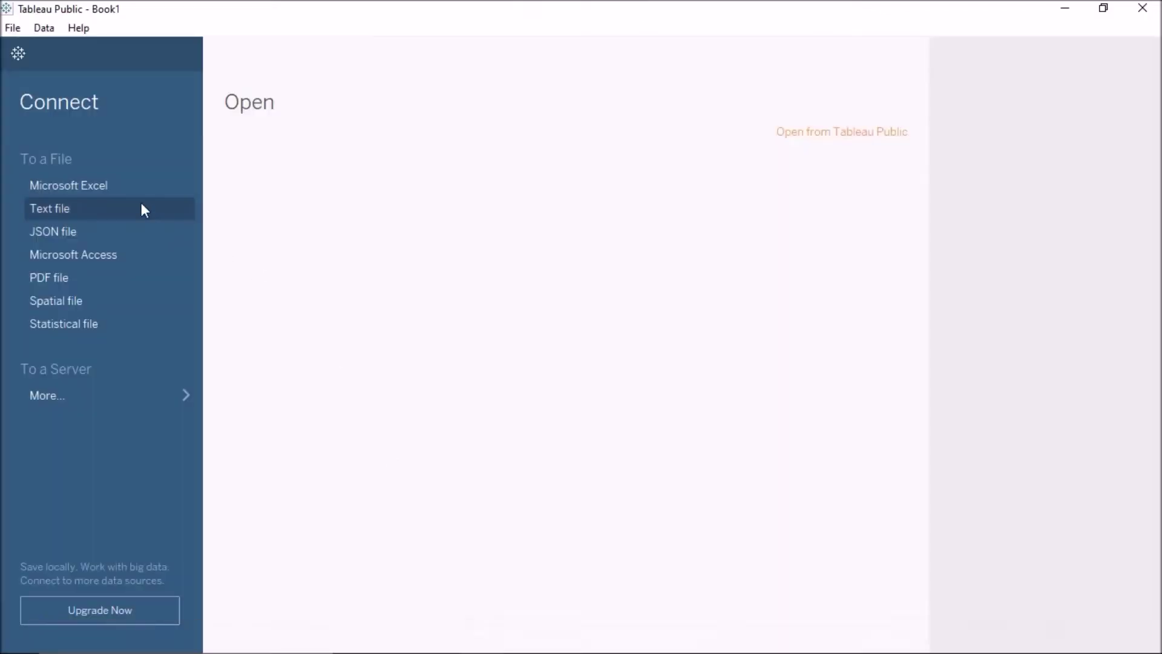
pyautogui.click(125, 187)
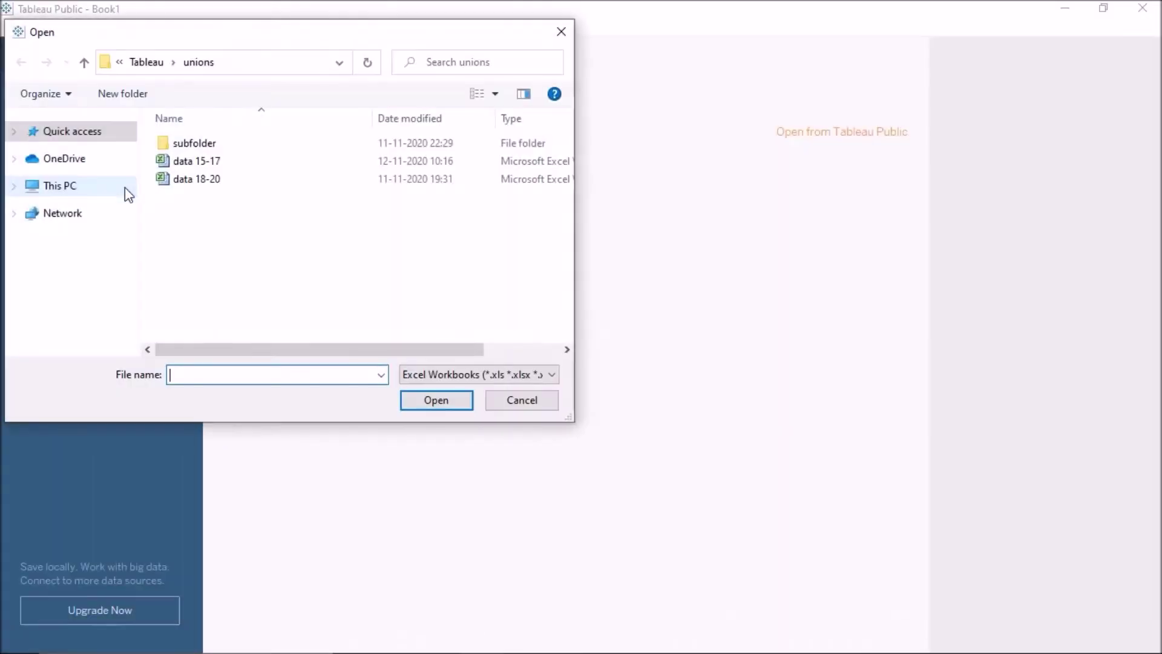
pyautogui.click(186, 164)
pyautogui.click(428, 405)
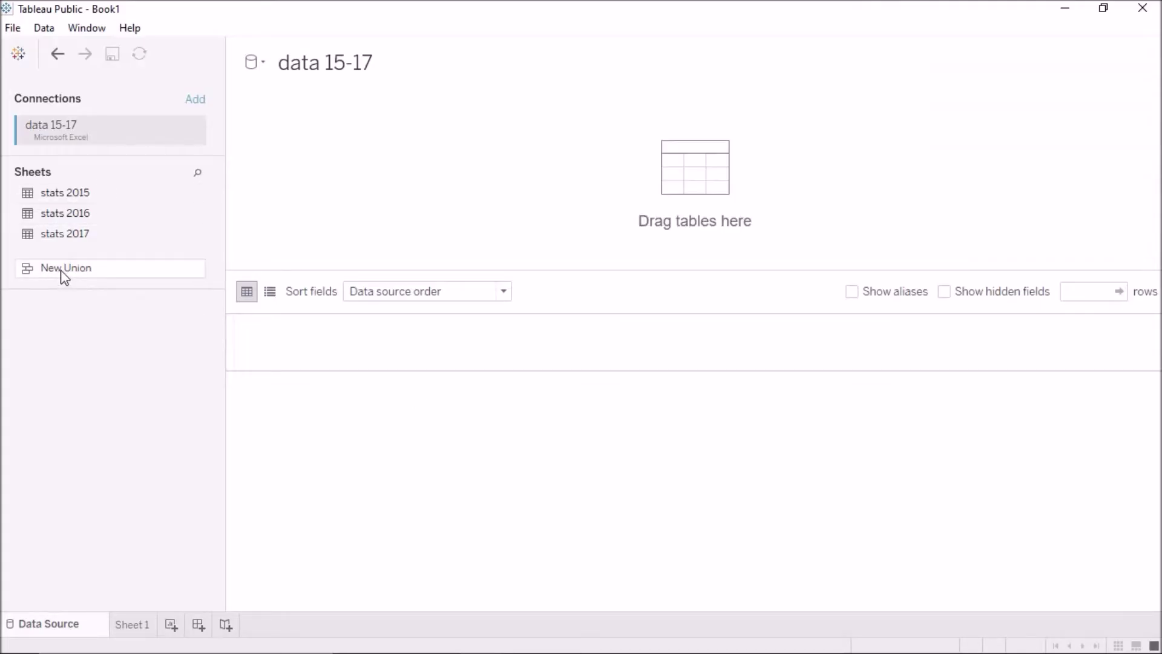
# Step: Create a Specific (manual) union of the sheets stats 2015, stats 2016 and stats 2017
pyautogui.moveTo(65, 275); pyautogui.dragTo(325, 218)
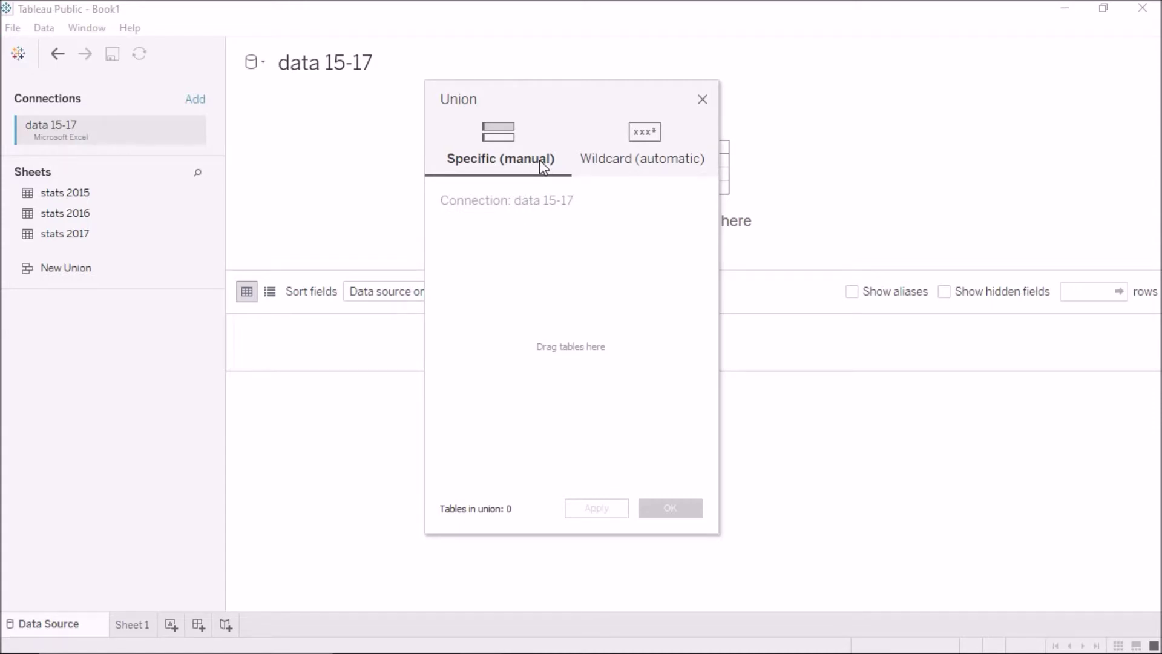
pyautogui.click(643, 131)
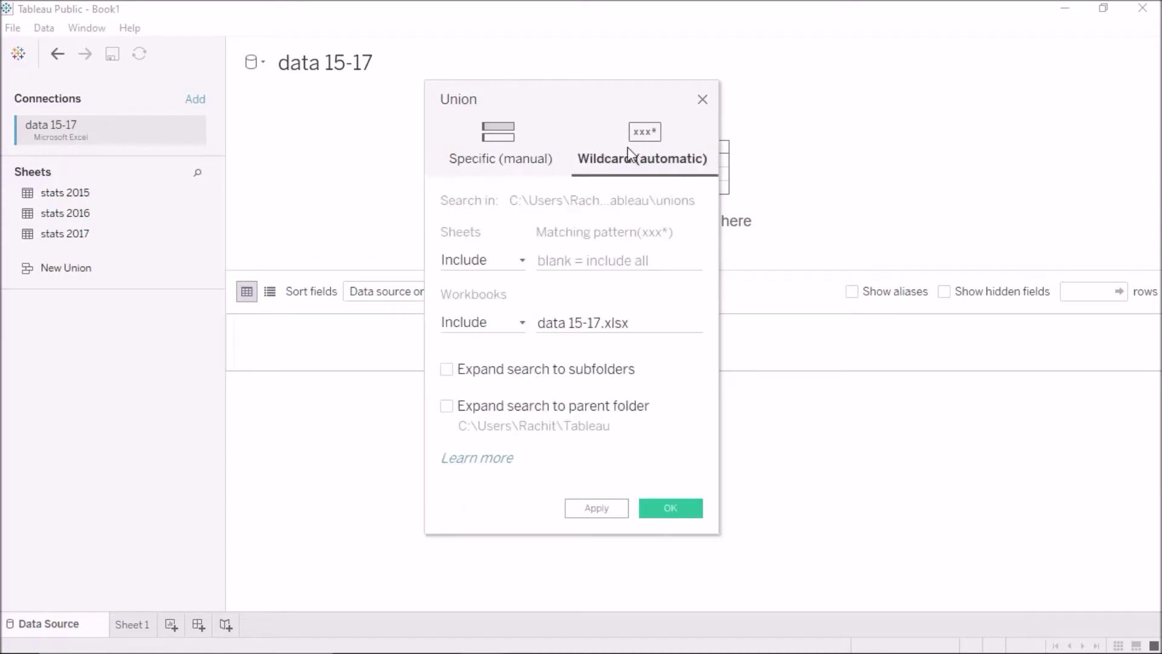
pyautogui.click(521, 145)
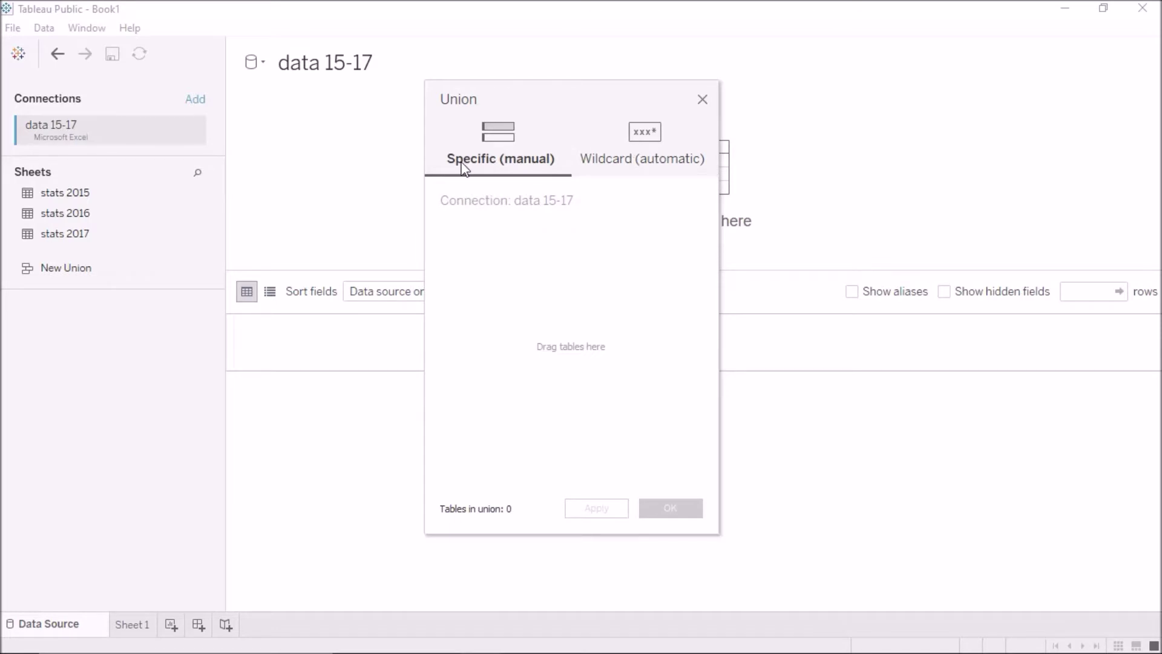
pyautogui.click(78, 198)
pyautogui.keyDown('ctrl'); pyautogui.click(87, 213); pyautogui.keyUp('ctrl')
pyautogui.keyDown('ctrl'); pyautogui.click(94, 228); pyautogui.keyUp('ctrl')
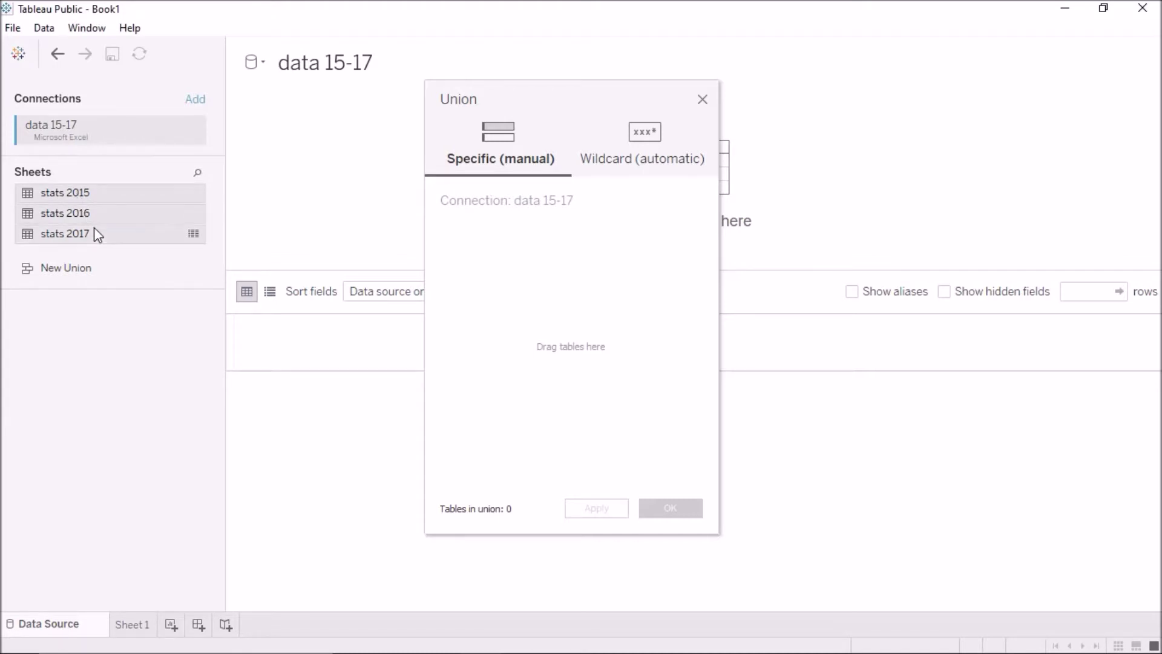
pyautogui.moveTo(88, 215); pyautogui.dragTo(475, 306)
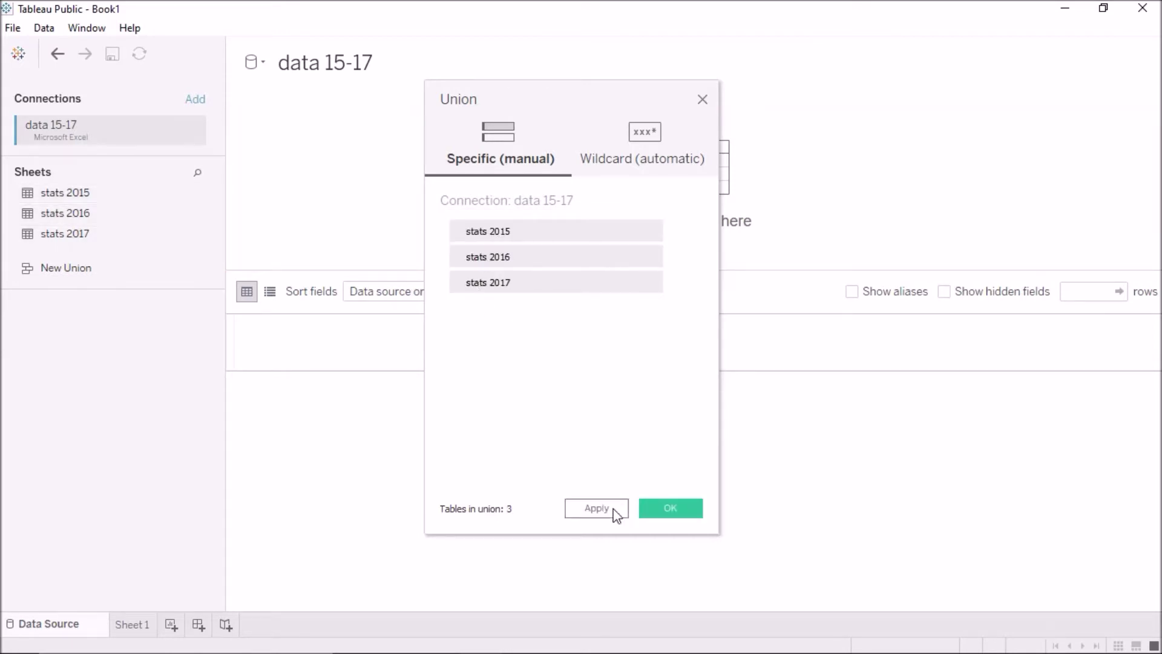
pyautogui.click(646, 512)
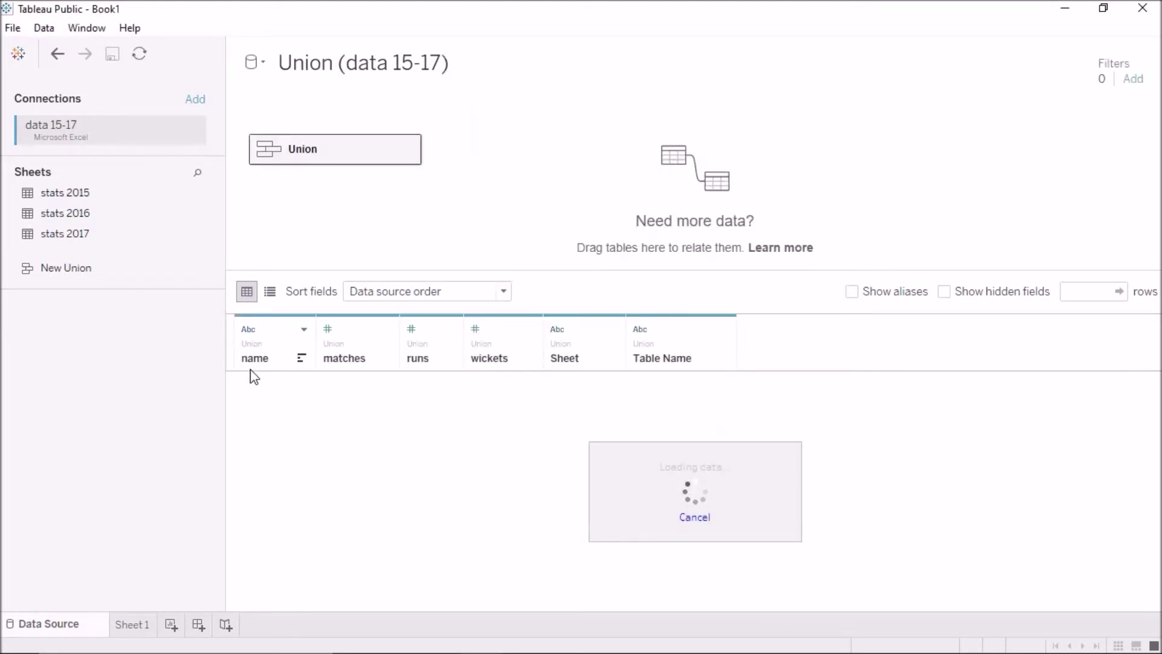
# Step: Examine the union's combined rows in the data preview and how the Sheet column identifies each row's source
pyautogui.scroll(-3, 276, 449)
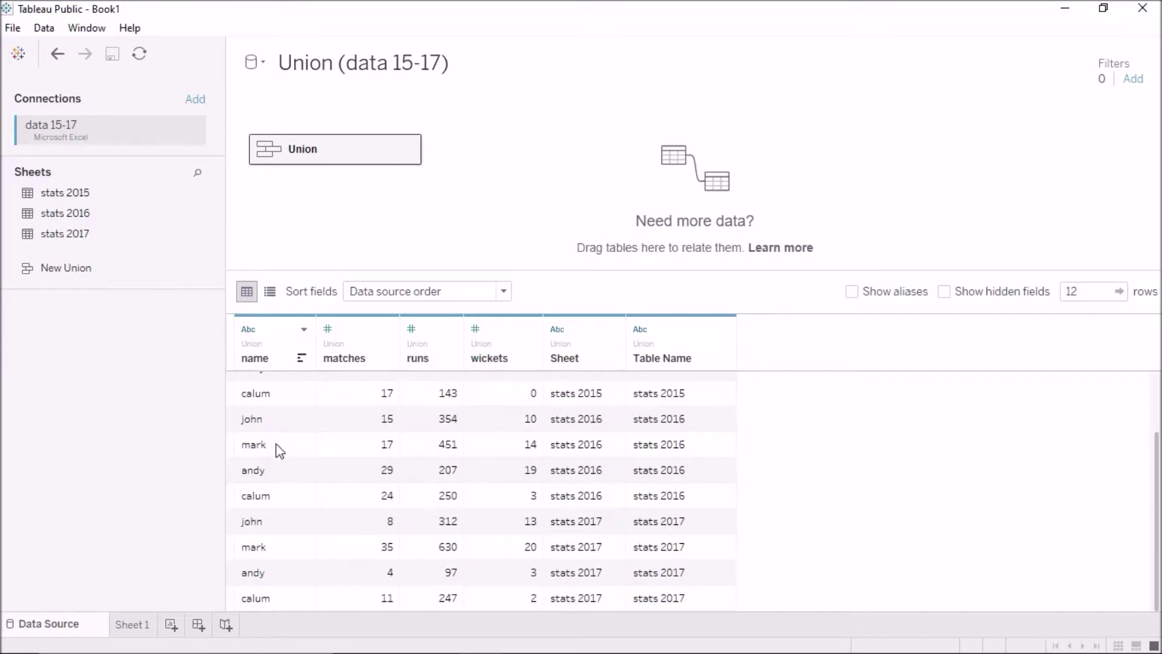
pyautogui.scroll(3, 276, 448)
pyautogui.click(257, 386)
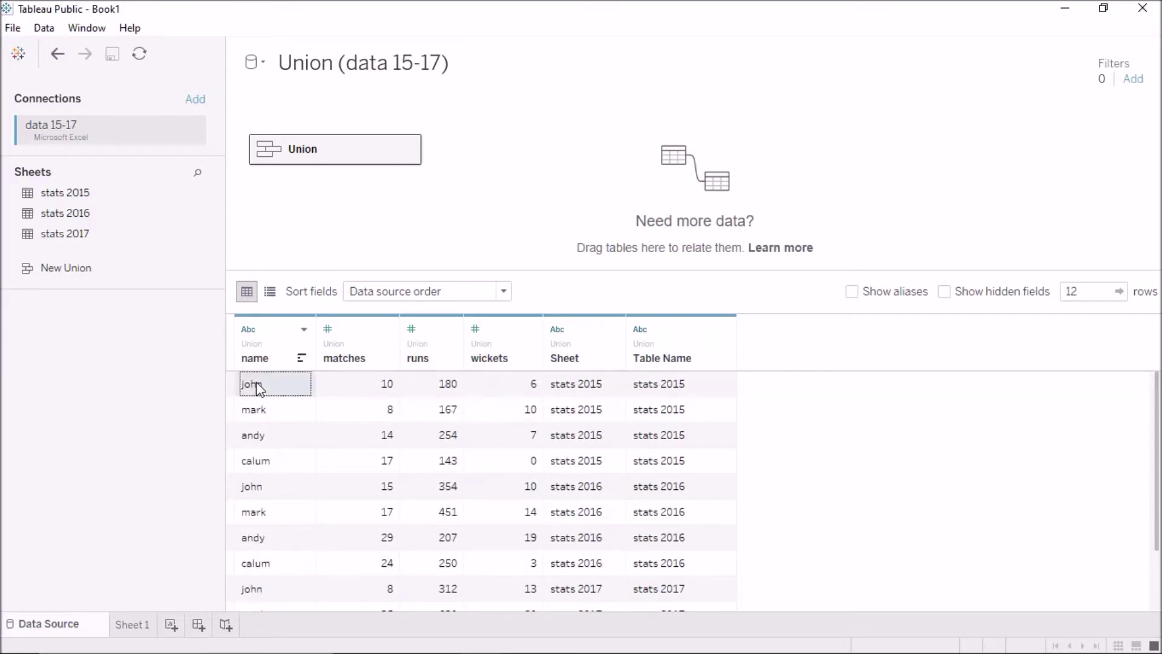
pyautogui.moveTo(575, 388); pyautogui.dragTo(590, 594)
pyautogui.scroll(-3, 585, 557)
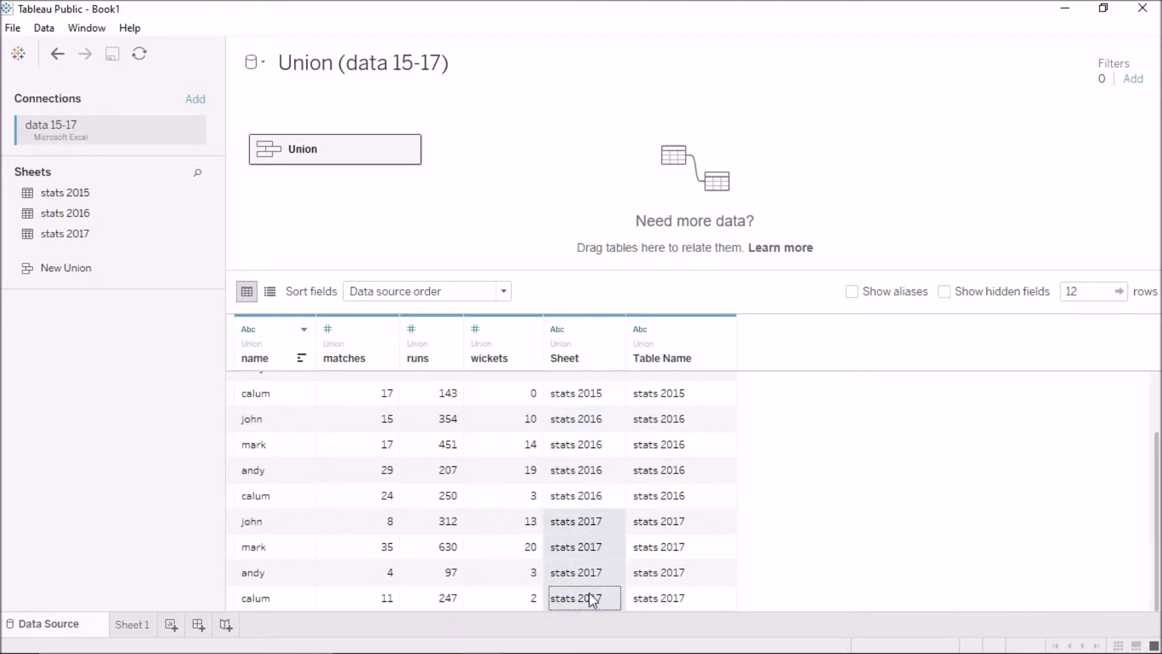
pyautogui.scroll(3, 485, 521)
pyautogui.moveTo(263, 388); pyautogui.dragTo(532, 564)
pyautogui.click(532, 564)
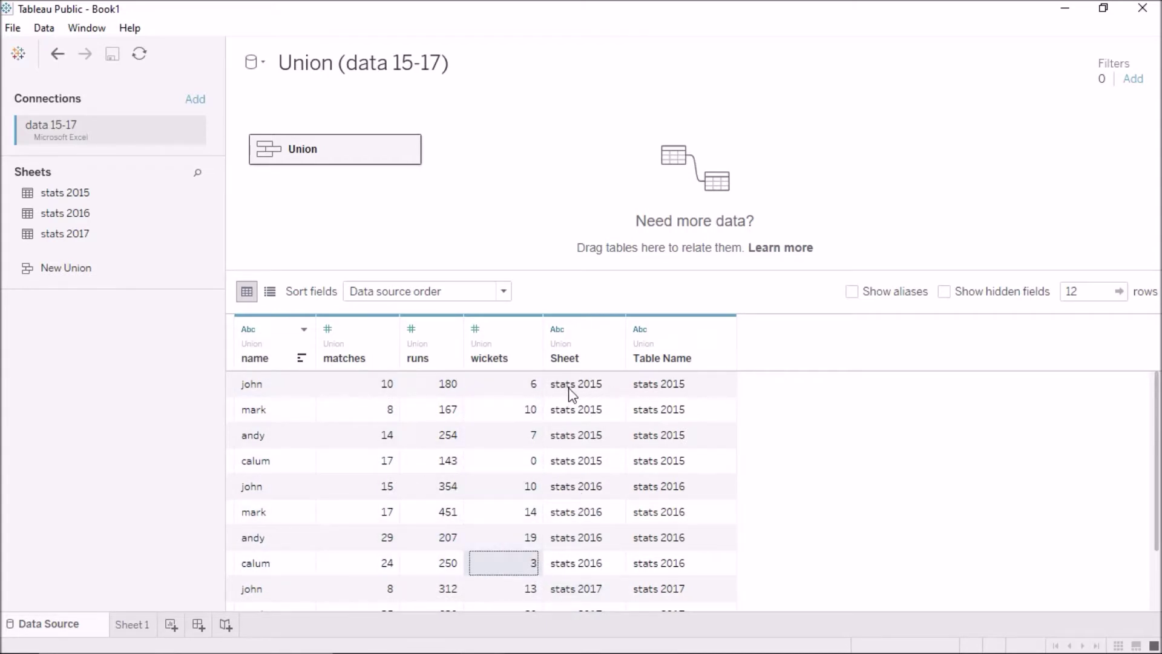
pyautogui.moveTo(570, 390); pyautogui.dragTo(577, 460)
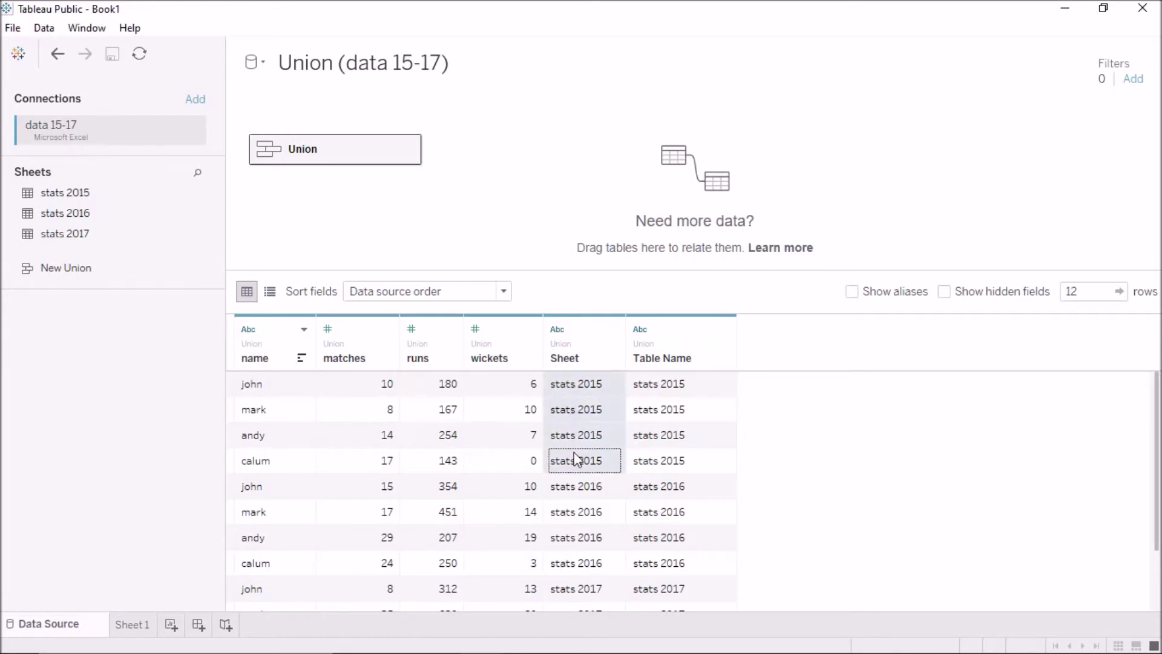
pyautogui.click(575, 460)
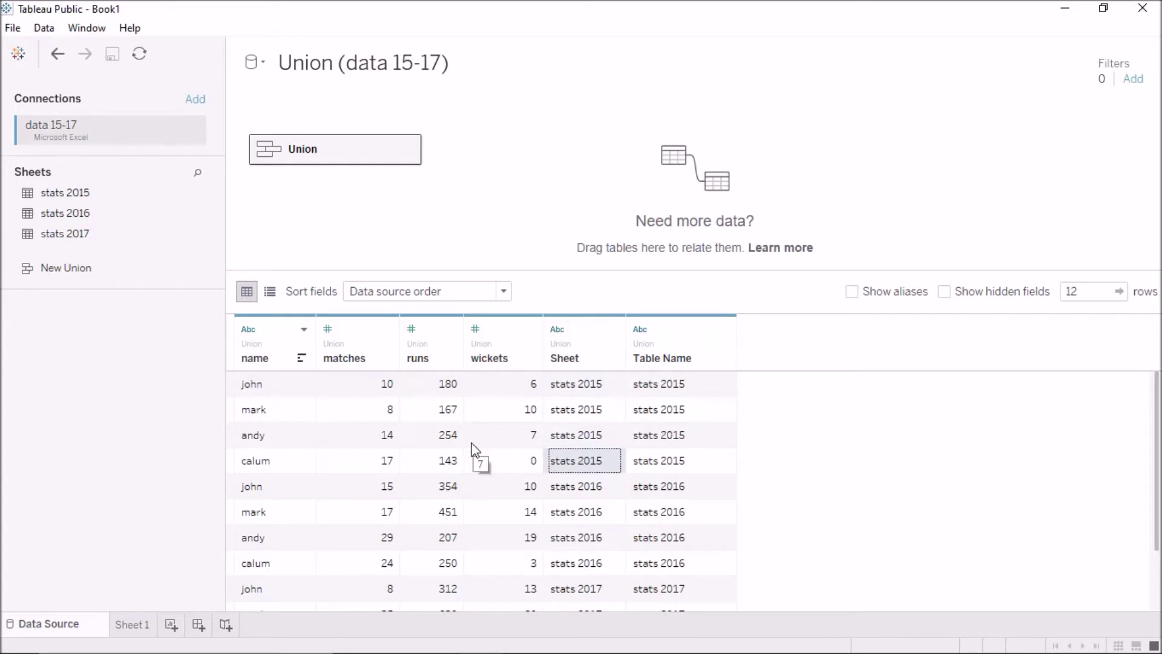
# Step: Switch to File Explorer and check the data 18-20 workbook in the unions folder
pyautogui.click(519, 645)
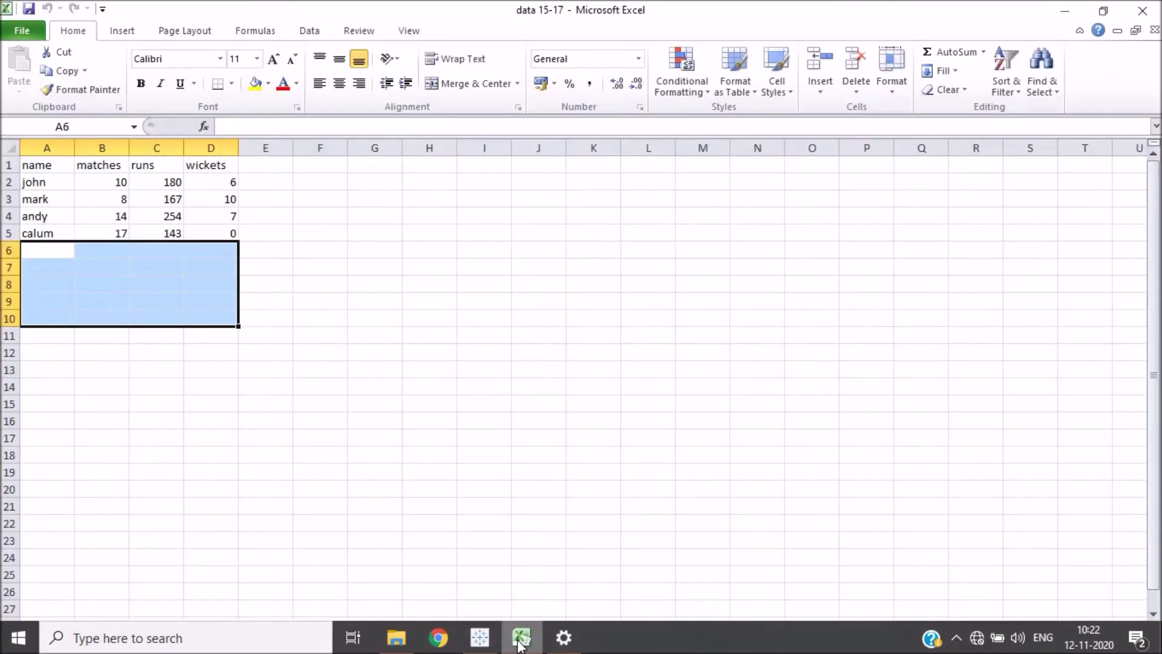
pyautogui.click(396, 637)
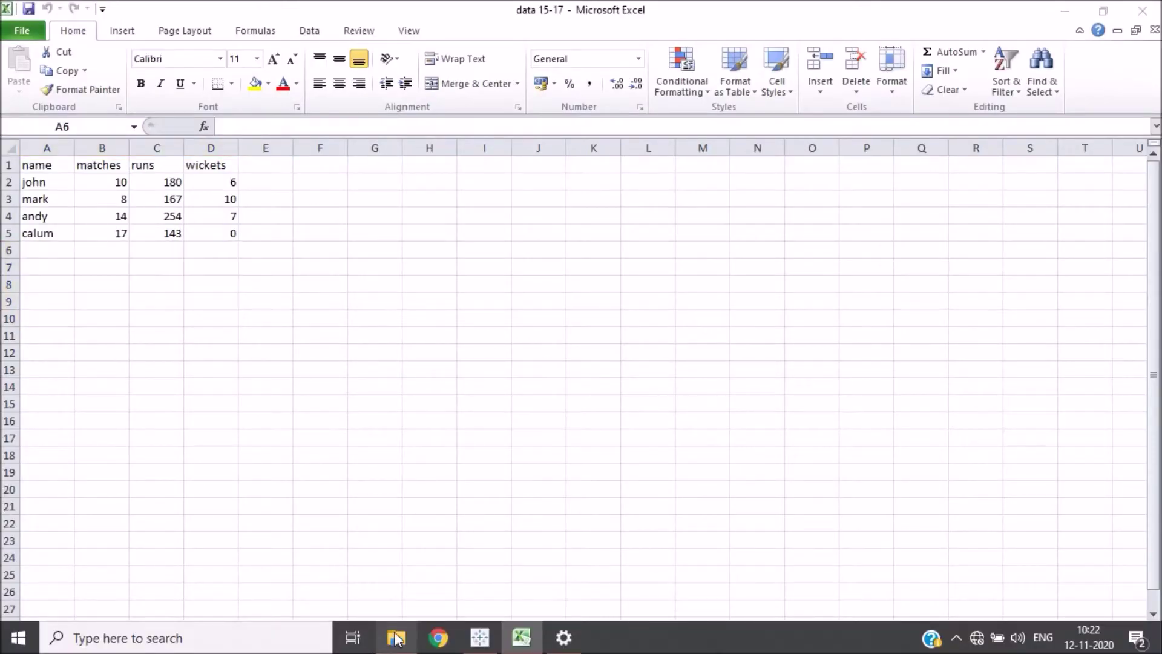
pyautogui.doubleClick(229, 225)
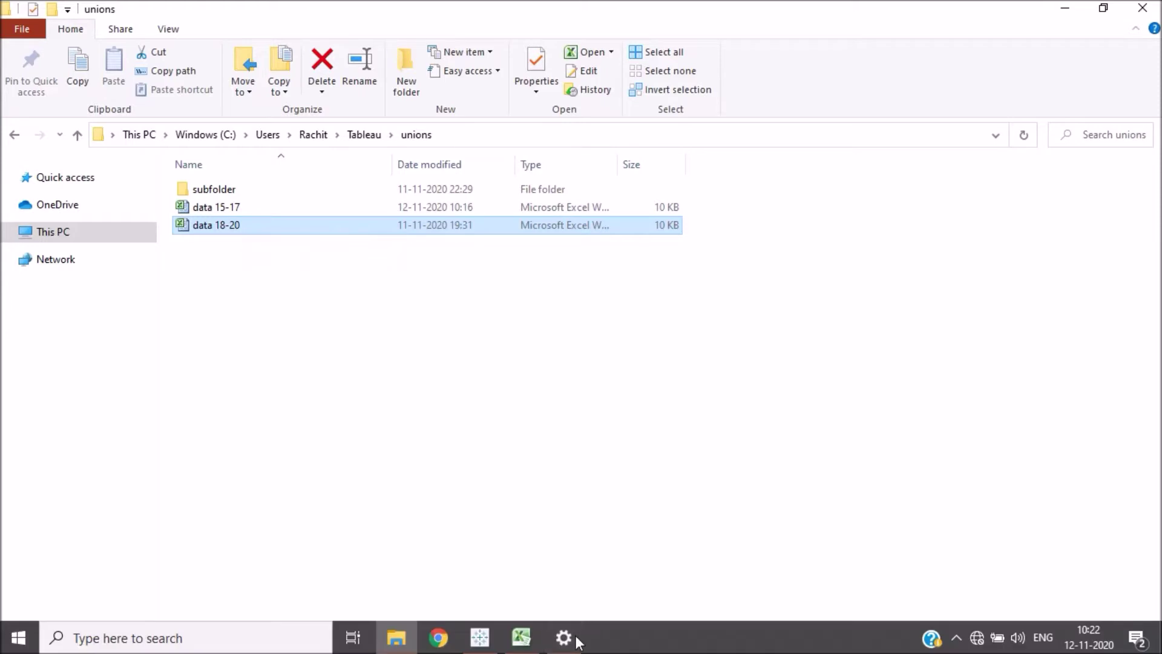
# Step: Switch back to Tableau Public and remove the existing union from the data source canvas
pyautogui.click(493, 637)
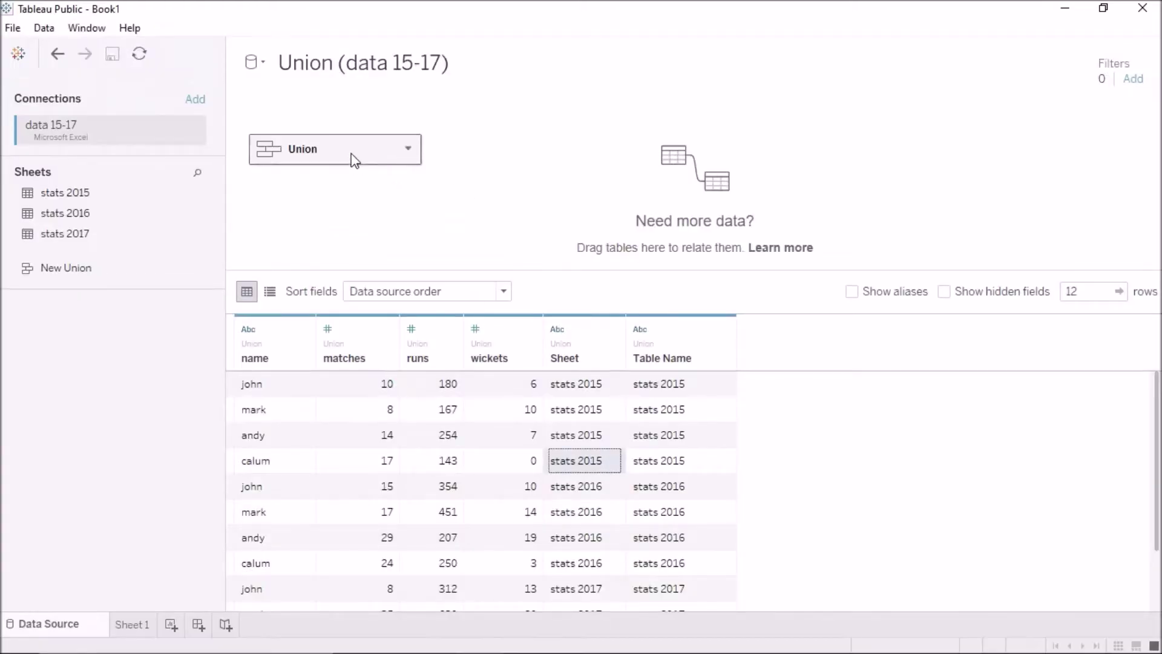
pyautogui.moveTo(345, 161); pyautogui.dragTo(441, 148)
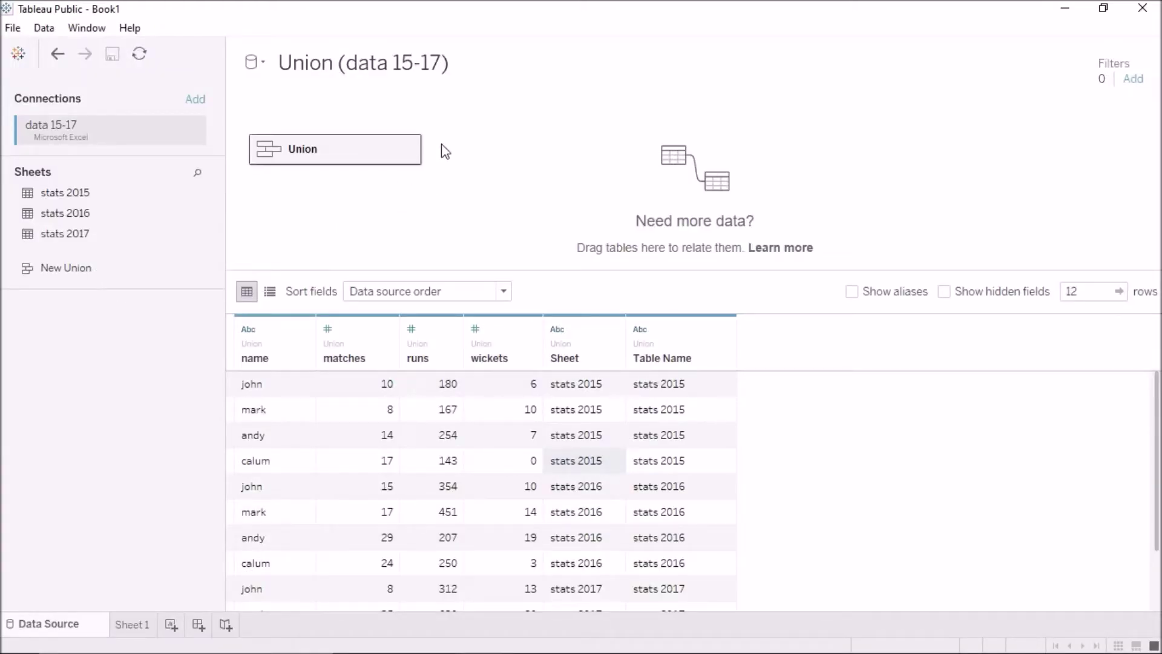
pyautogui.click(408, 150)
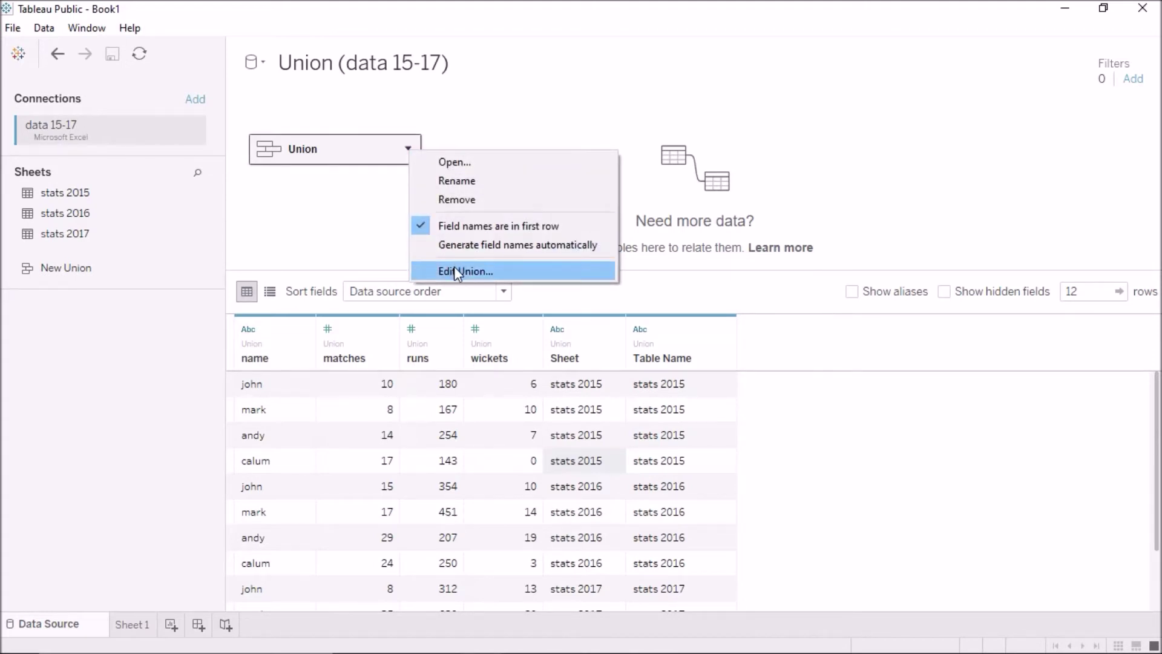
pyautogui.click(339, 150)
pyautogui.moveTo(333, 155); pyautogui.dragTo(148, 352)
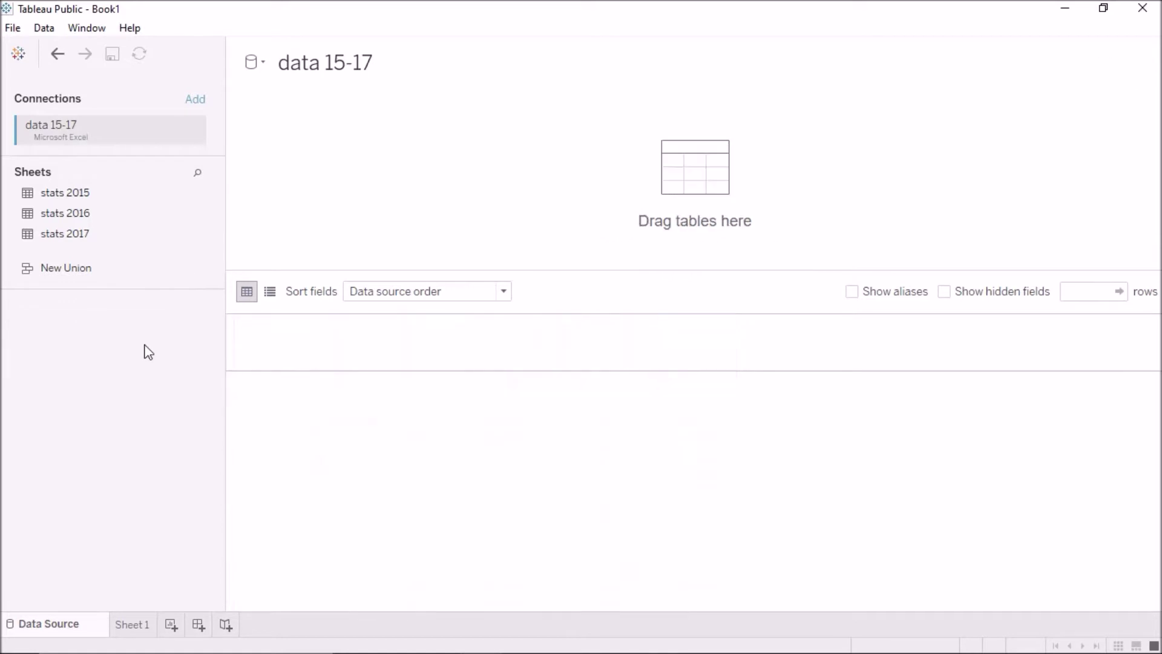
# Step: Start a new union on the canvas and set it to Wildcard (automatic)
pyautogui.click(83, 274)
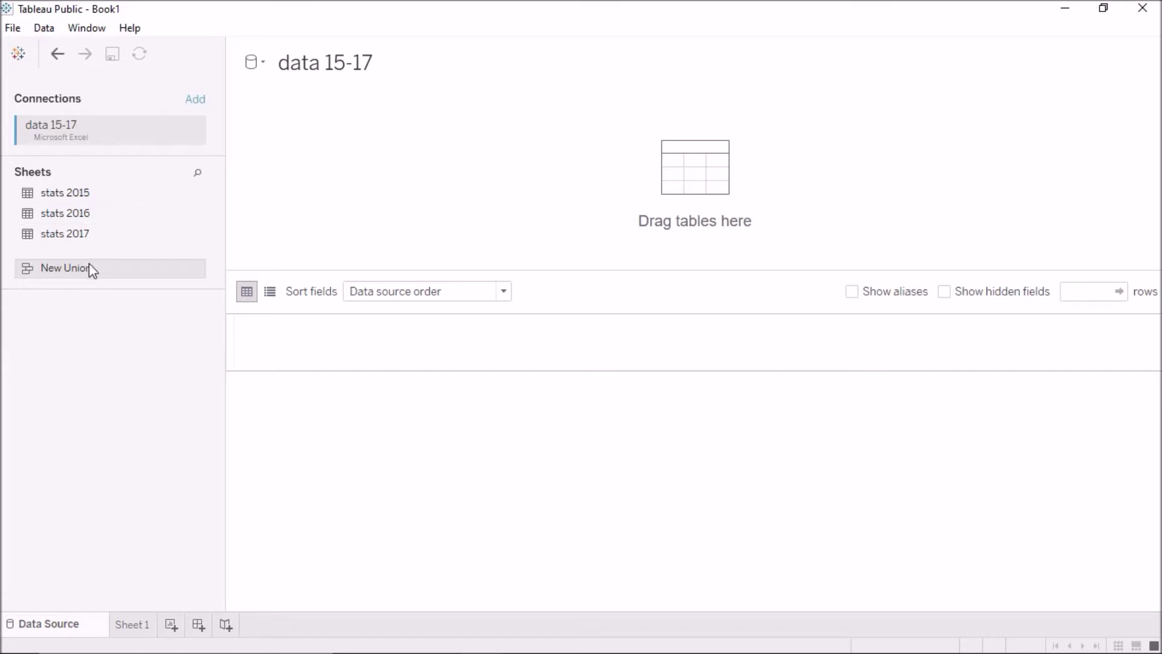
pyautogui.moveTo(92, 275); pyautogui.dragTo(358, 201)
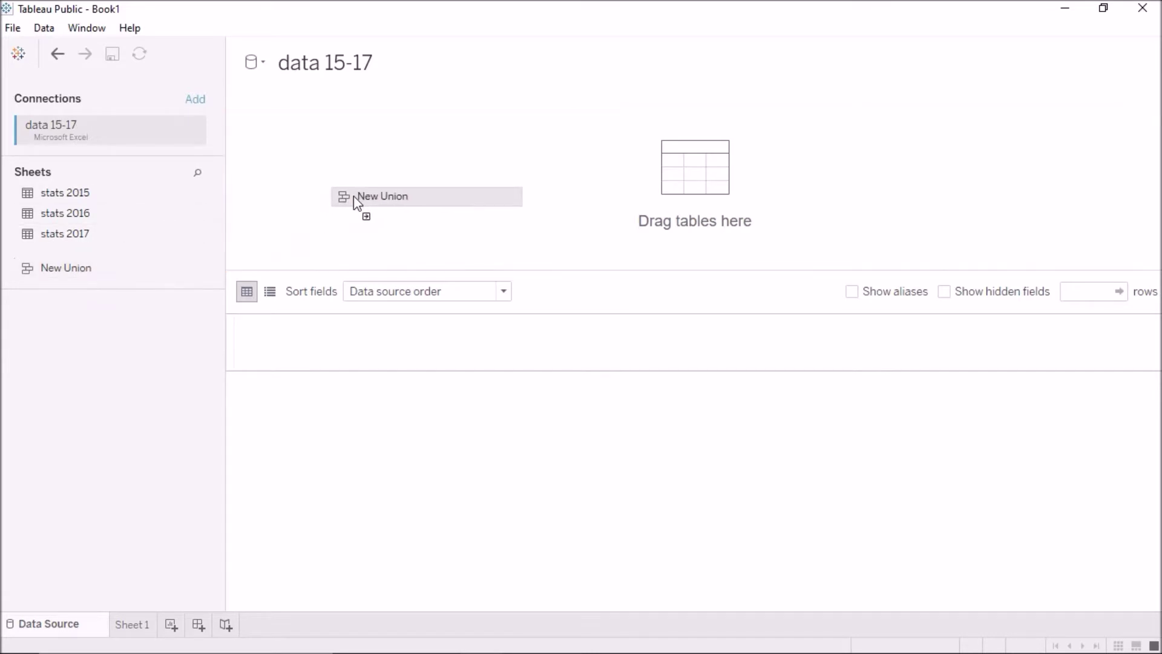
pyautogui.click(628, 146)
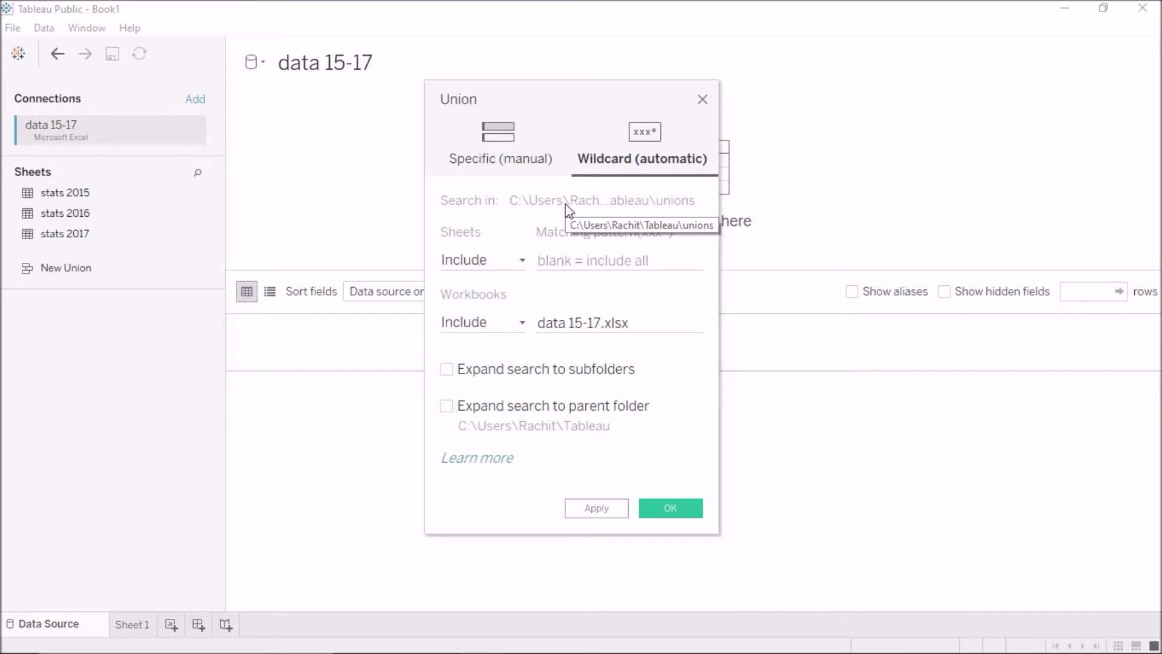
# Step: Switch to File Explorer and check the unions folder's path and the workbooks data 15-17 and data 18-20 in it
pyautogui.click(397, 636)
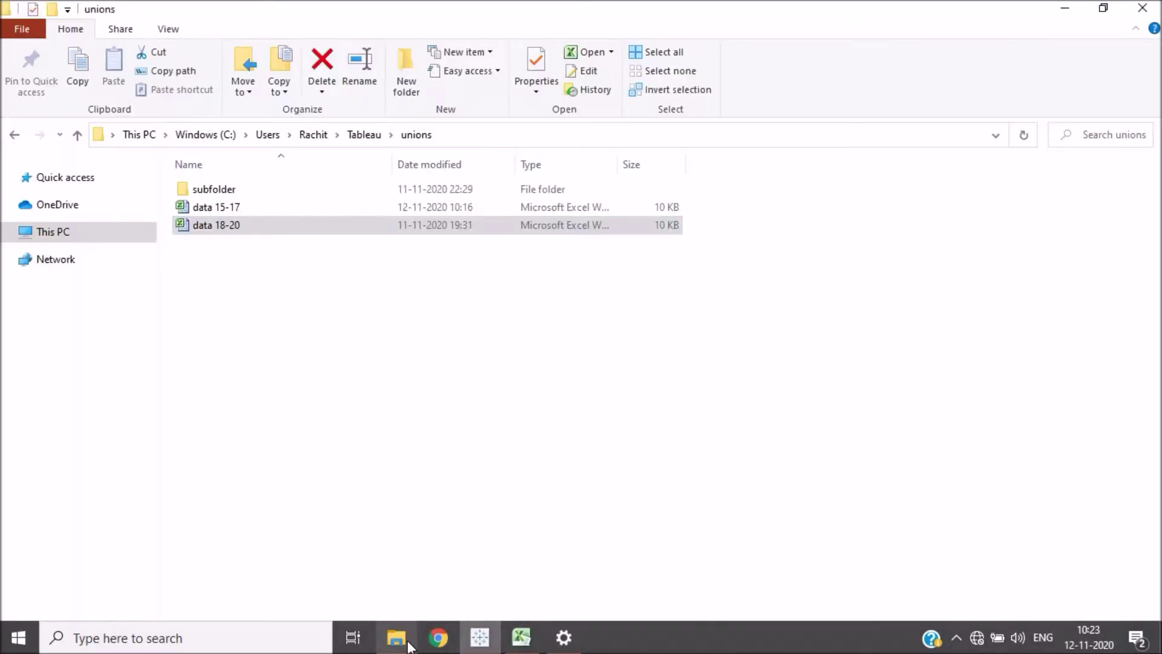
pyautogui.click(454, 135)
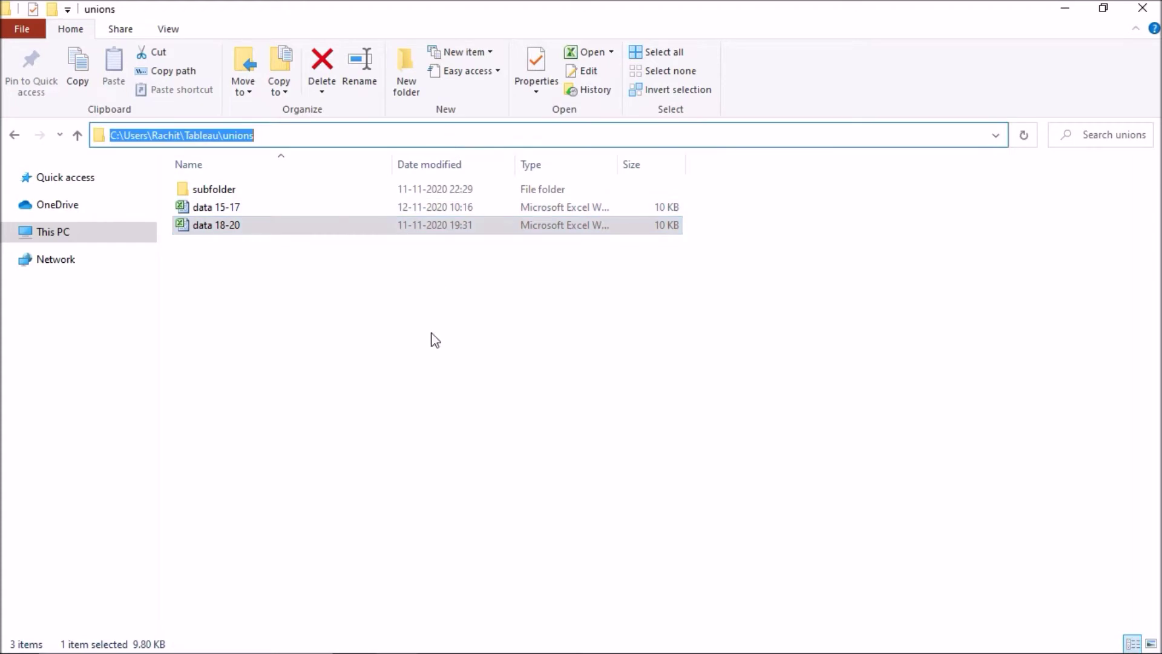
pyautogui.click(315, 259)
pyautogui.click(262, 213)
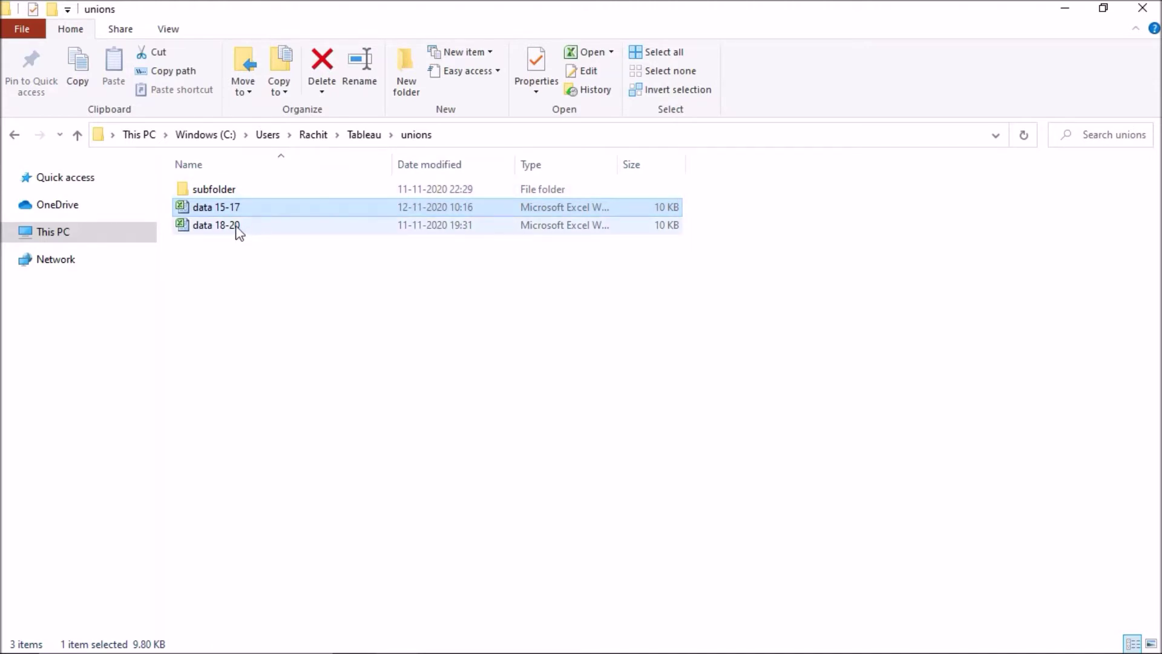
pyautogui.moveTo(228, 265); pyautogui.dragTo(208, 208)
pyautogui.click(220, 299)
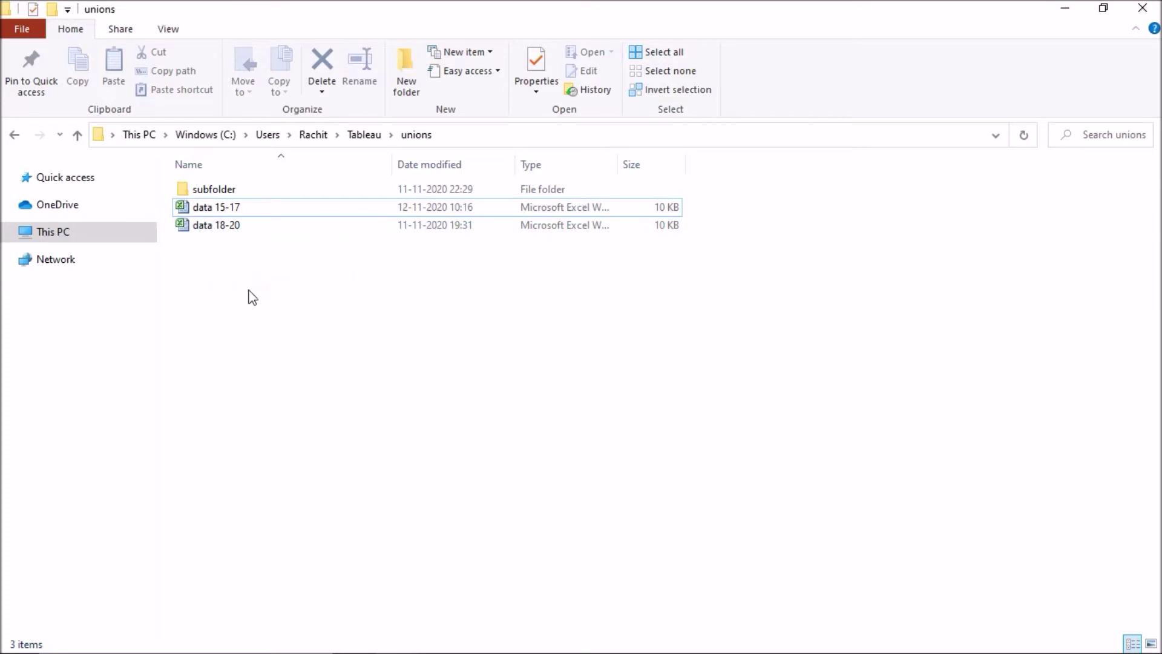
# Step: Switch to Excel and review the sheet names stats 2016 and stats 2015 in the data 15-17 workbook
pyautogui.click(522, 639)
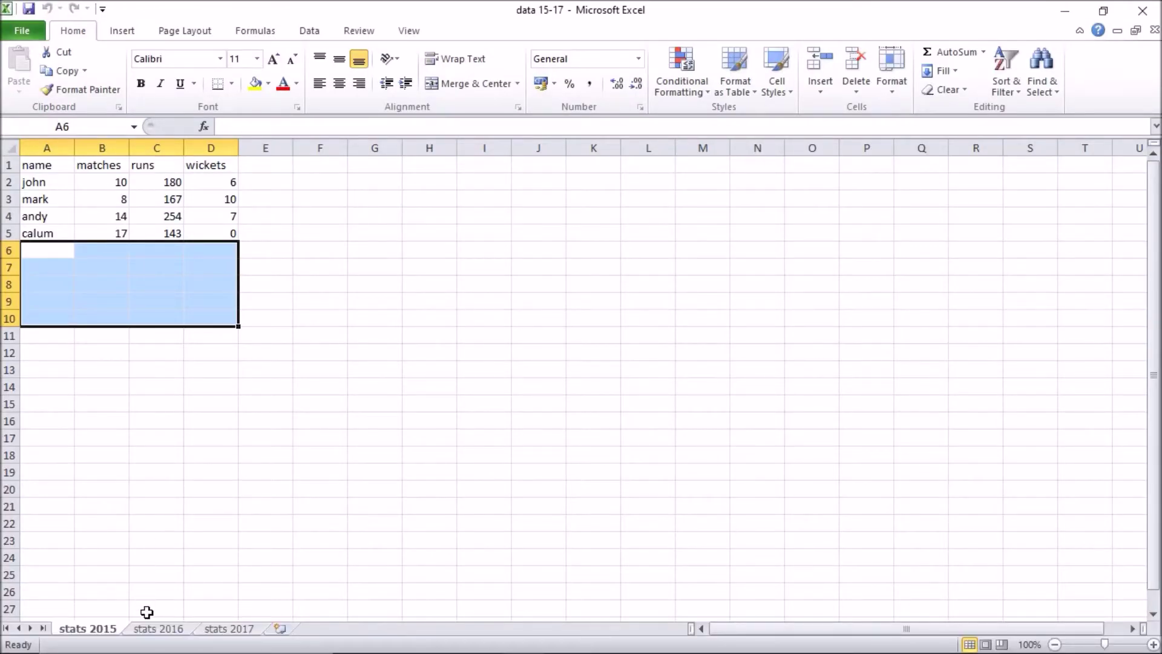
pyautogui.click(148, 630)
pyautogui.click(90, 629)
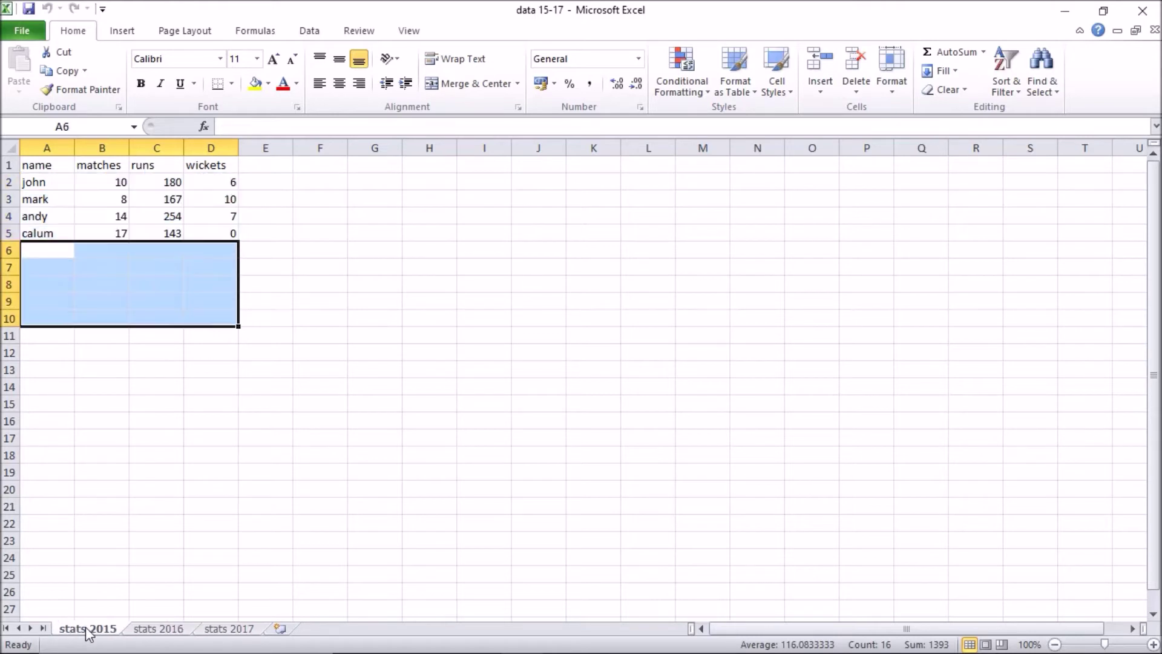
# Step: Check the stats 2016 and stats 2017 sheets, and open the data 18-20 workbook from the unions folder in File Explorer
pyautogui.click(152, 630)
pyautogui.click(224, 630)
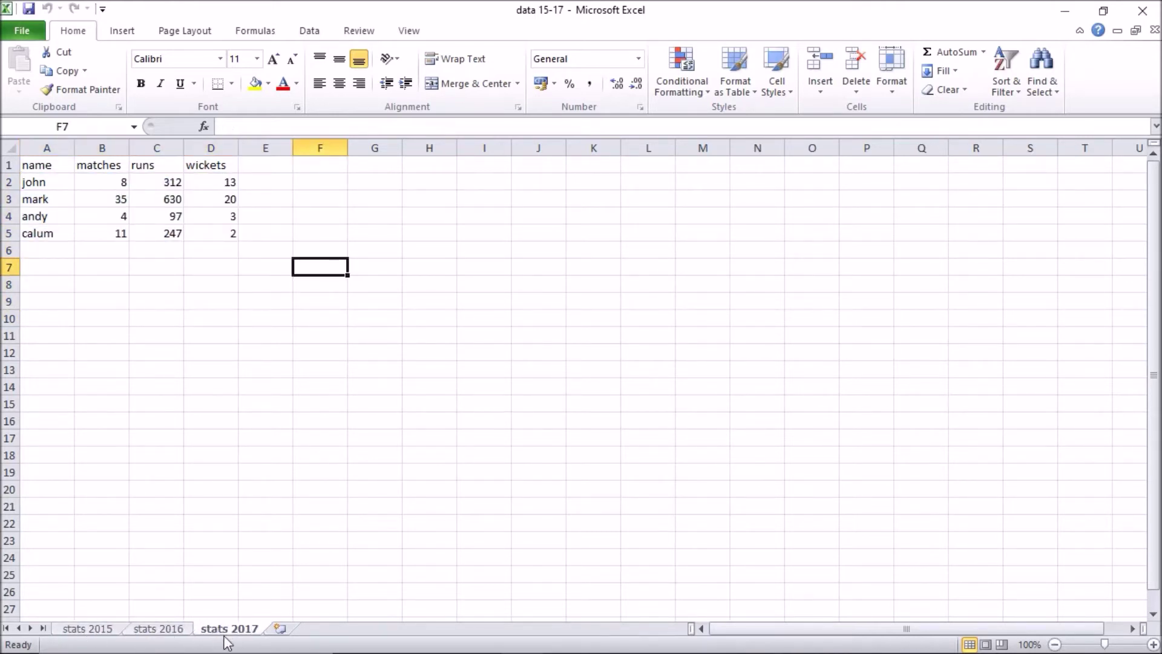
pyautogui.click(396, 637)
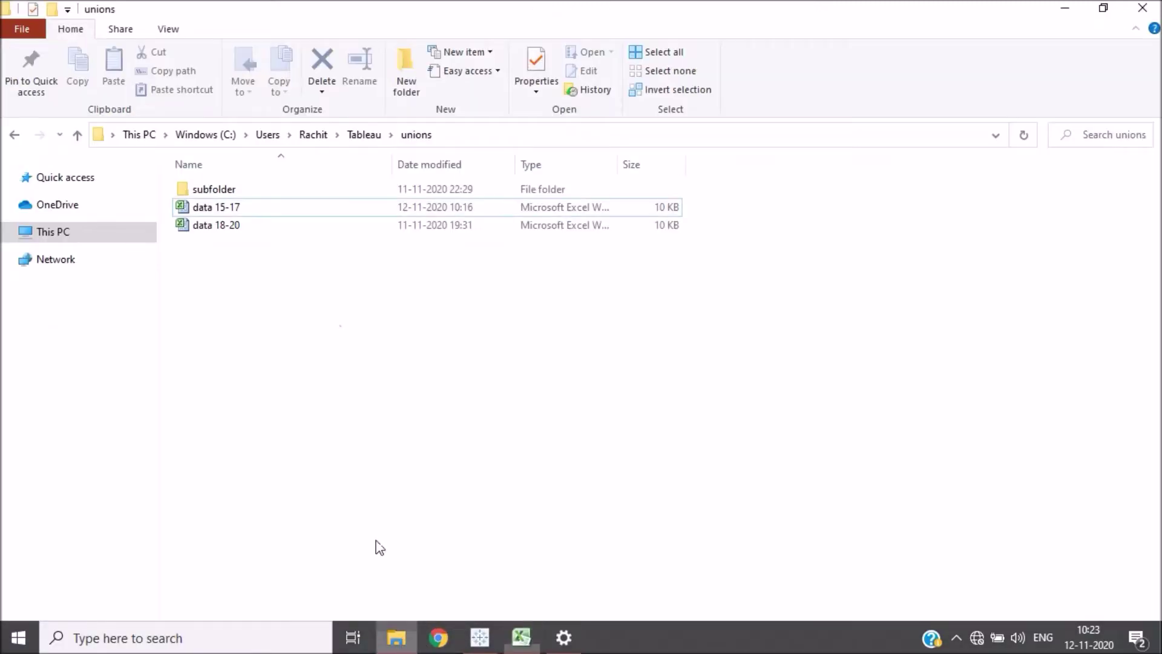
pyautogui.click(273, 229)
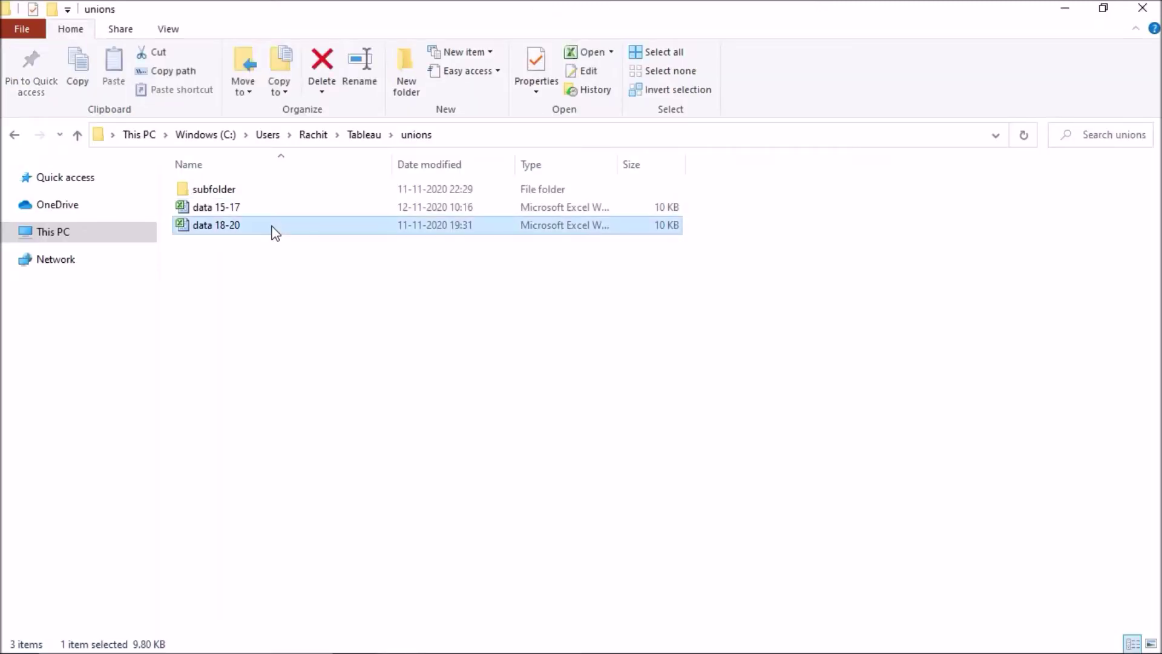
pyautogui.doubleClick(274, 229)
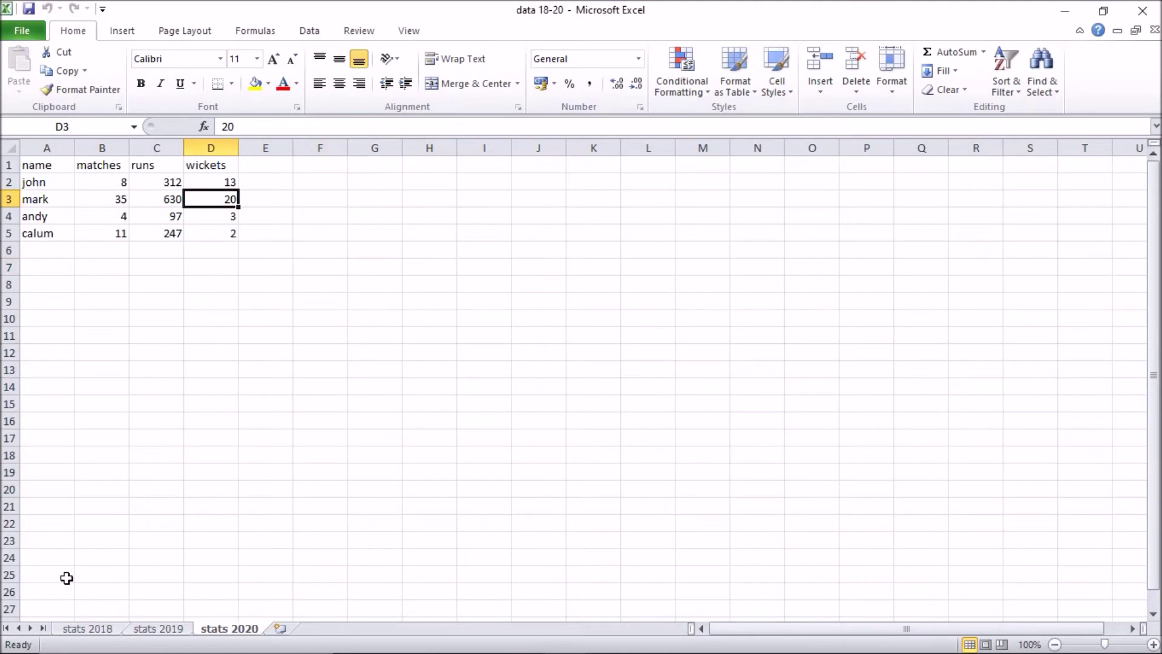
# Step: Review the stats 2018, stats 2019 and stats 2020 sheets and the header row in the data 18-20 workbook
pyautogui.click(92, 629)
pyautogui.click(159, 629)
pyautogui.click(226, 631)
pyautogui.moveTo(27, 165); pyautogui.dragTo(198, 166)
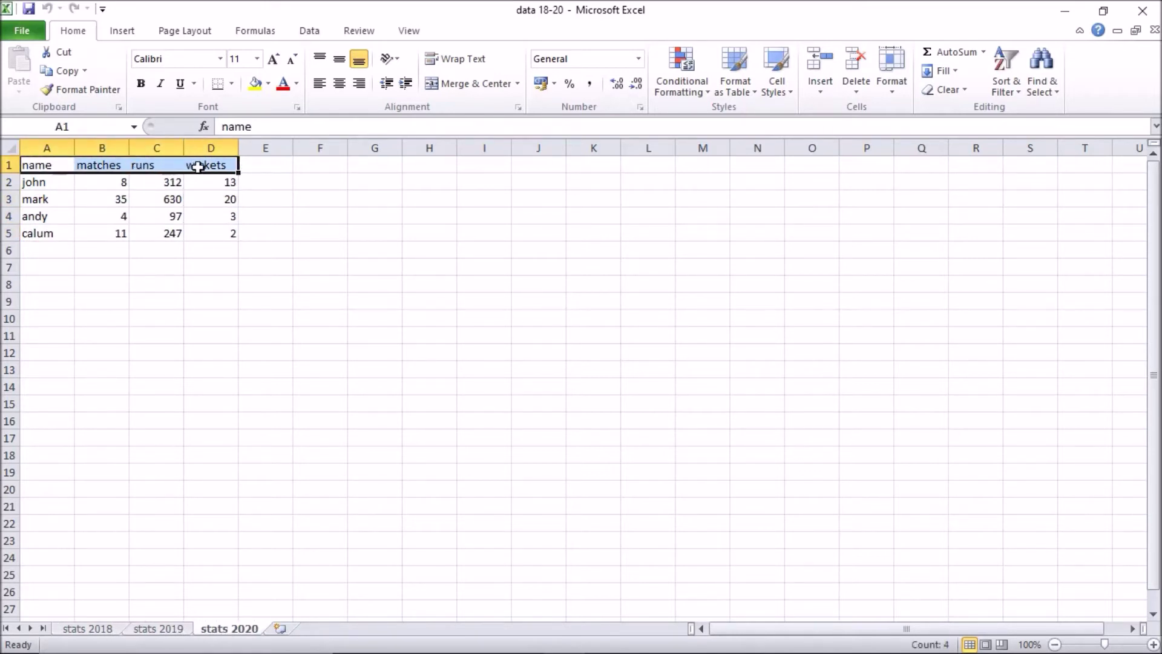
# Step: Switch to Tableau Public and set the wildcard union's workbook matching pattern to include data*
pyautogui.hotkey('alt', 'Tab')
pyautogui.press('Tab')
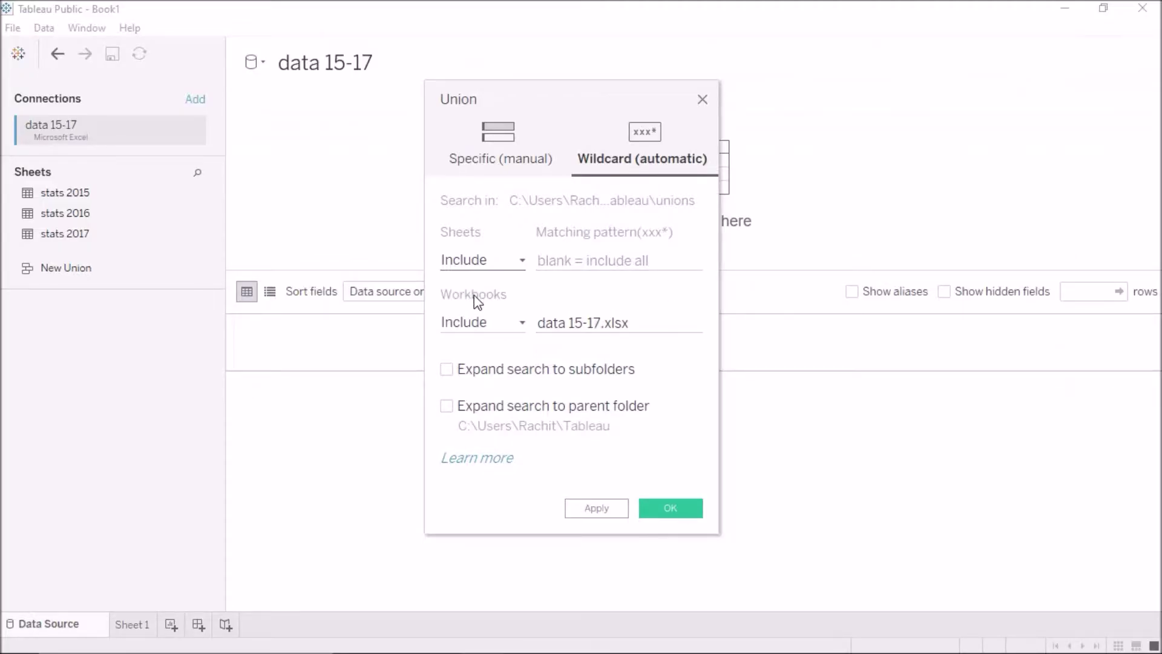
pyautogui.click(492, 323)
pyautogui.click(492, 325)
pyautogui.moveTo(566, 323); pyautogui.dragTo(639, 323)
pyautogui.press('BackSpace')
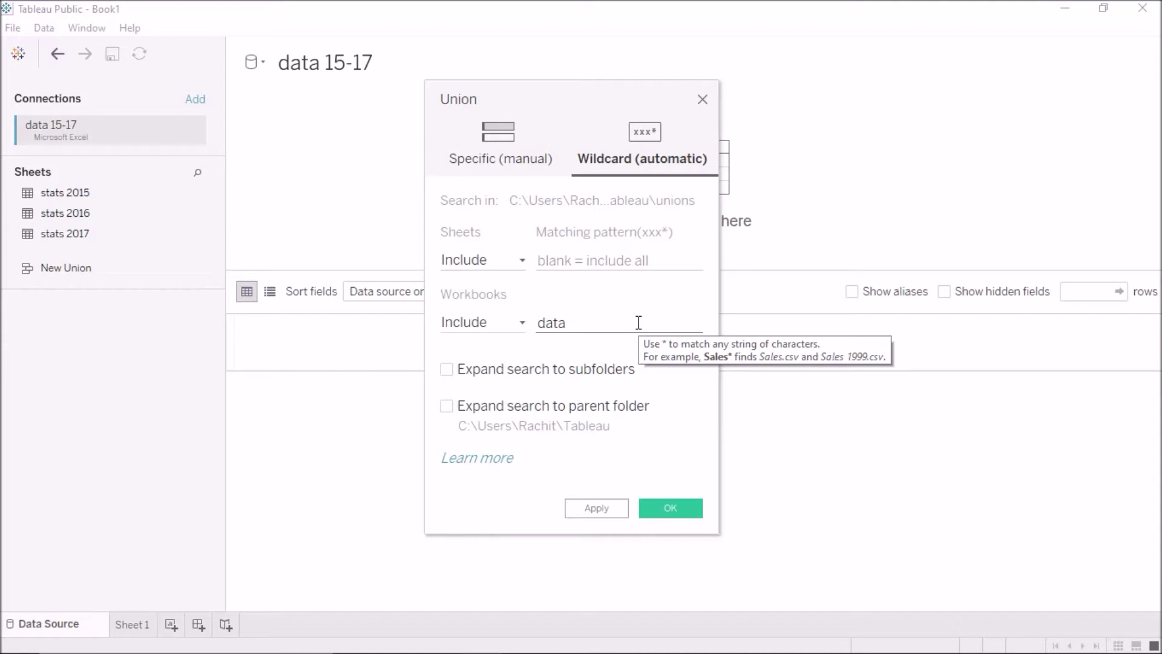
pyautogui.moveTo(538, 322); pyautogui.dragTo(569, 323)
pyautogui.click(569, 321)
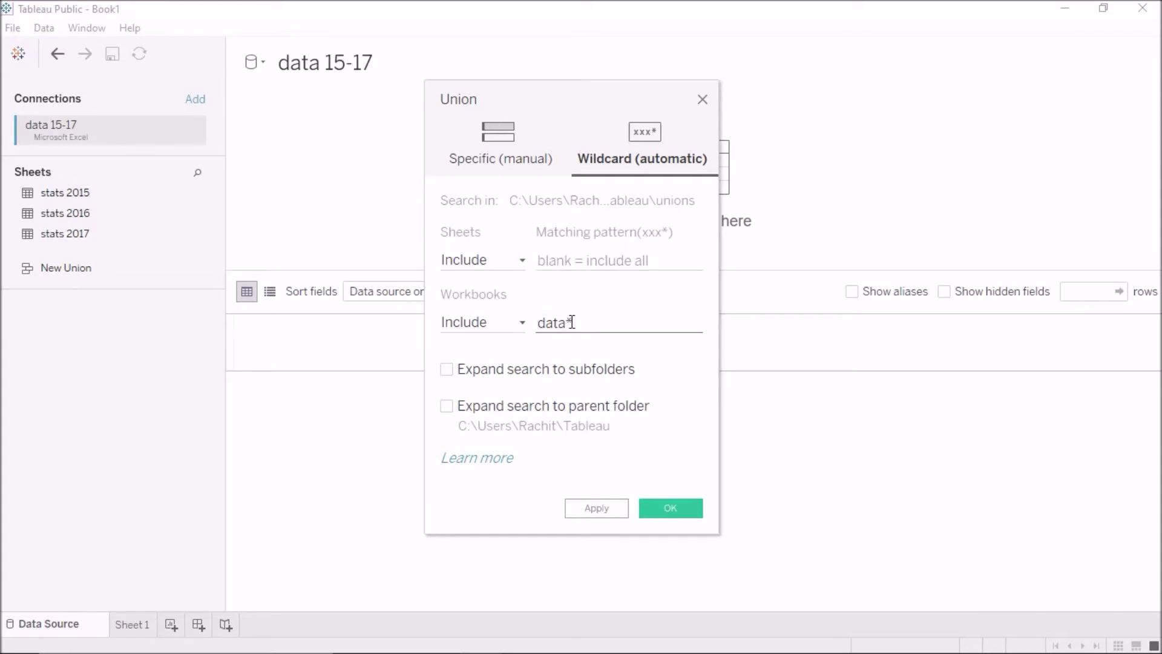
# Step: Switch to Excel and examine the naming pattern of the stats 2018, stats 2019 and stats 2020 sheets in data 18-20
pyautogui.click(563, 636)
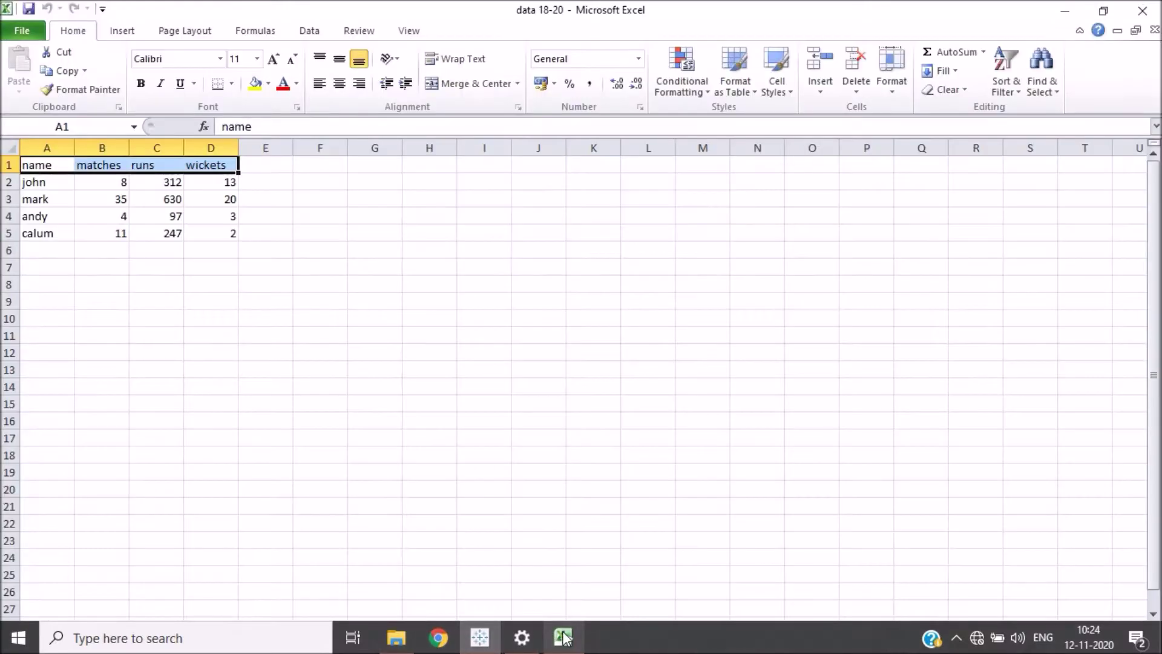
pyautogui.click(99, 629)
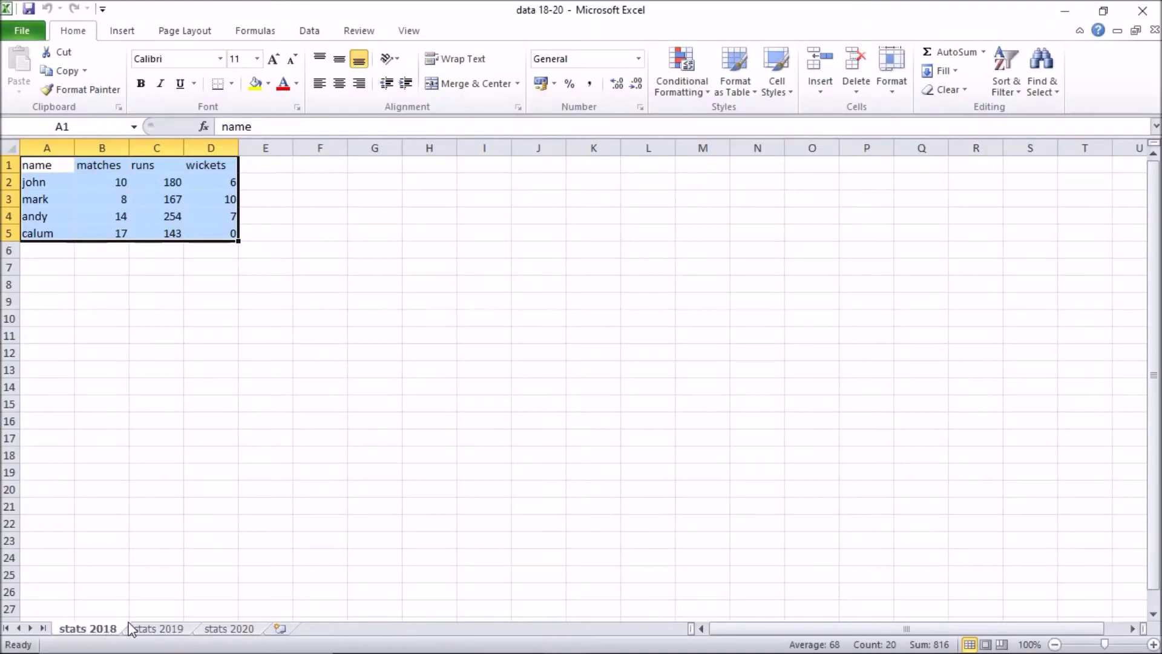
pyautogui.click(138, 630)
pyautogui.click(208, 632)
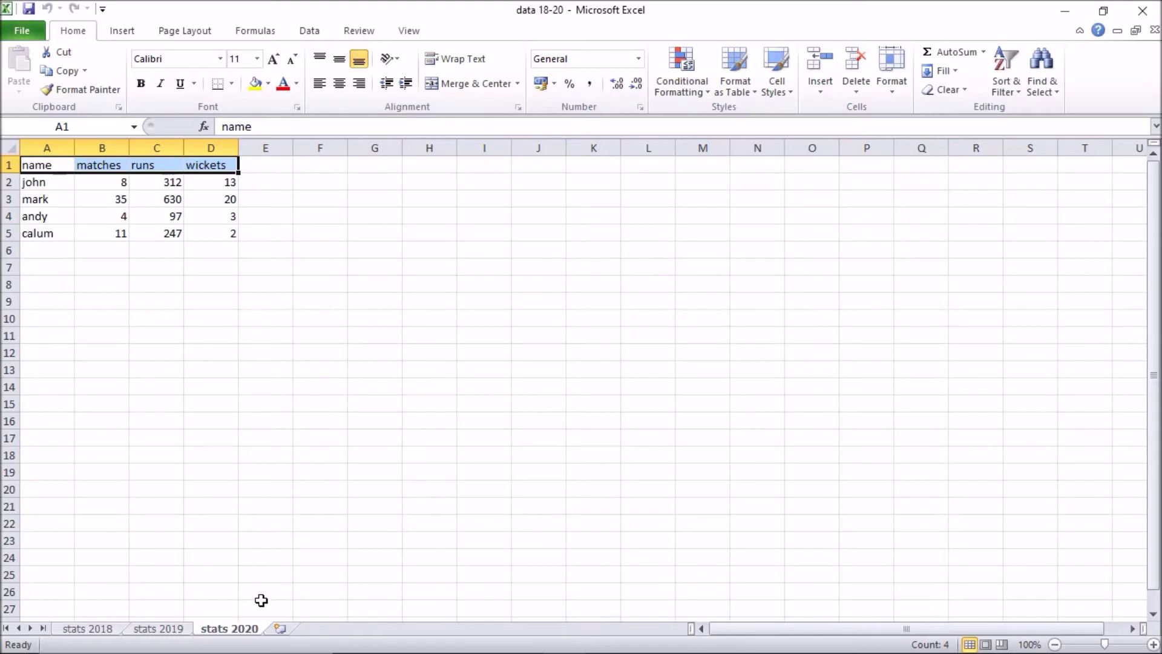
pyautogui.click(302, 380)
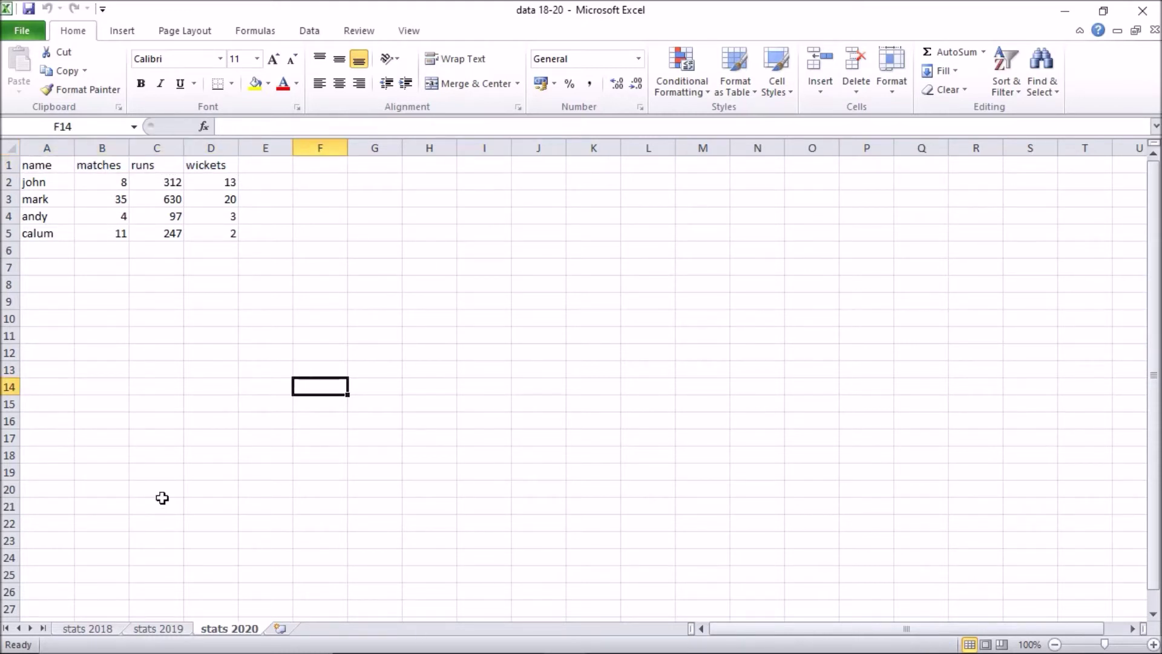
pyautogui.click(84, 629)
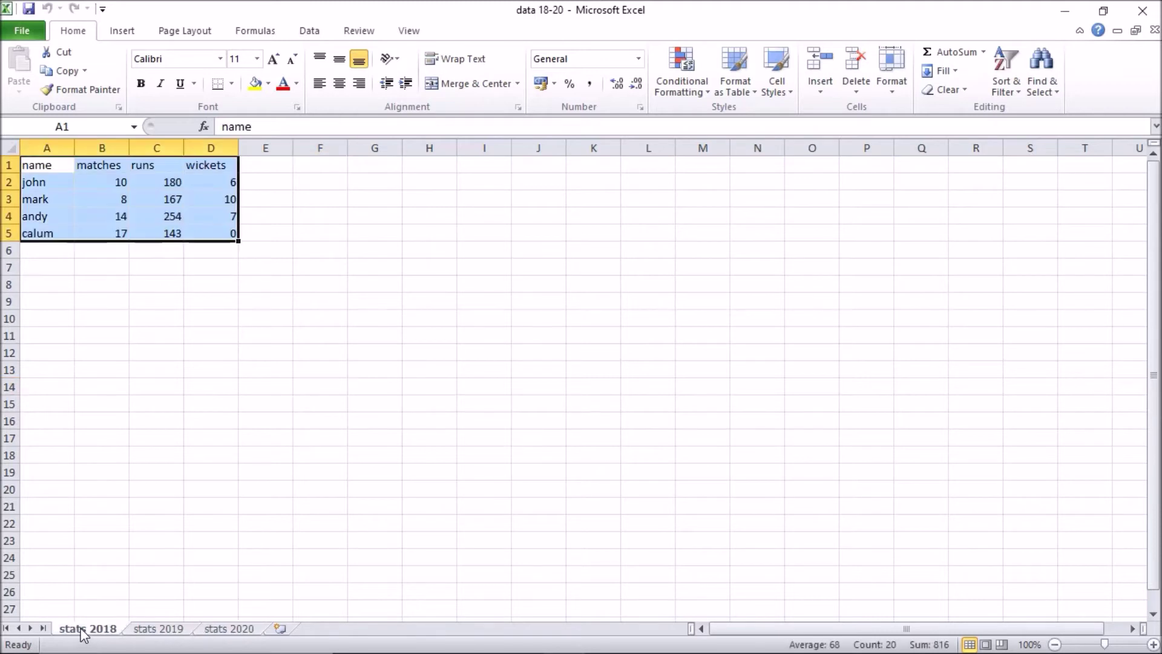
pyautogui.click(146, 630)
pyautogui.click(231, 630)
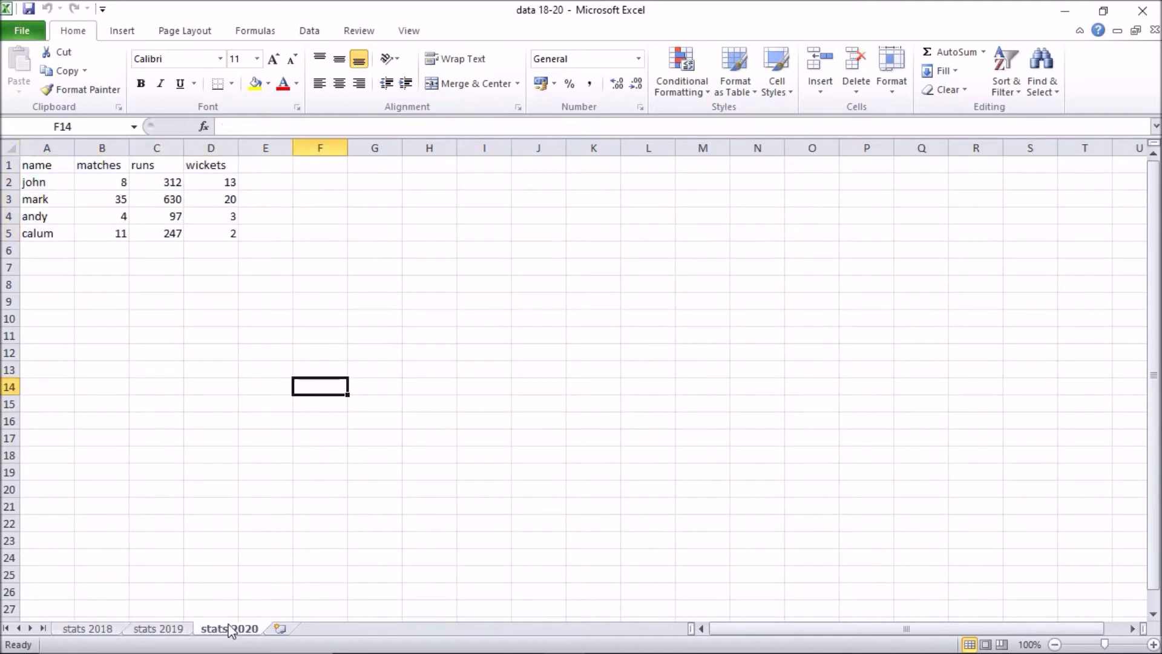
pyautogui.click(226, 454)
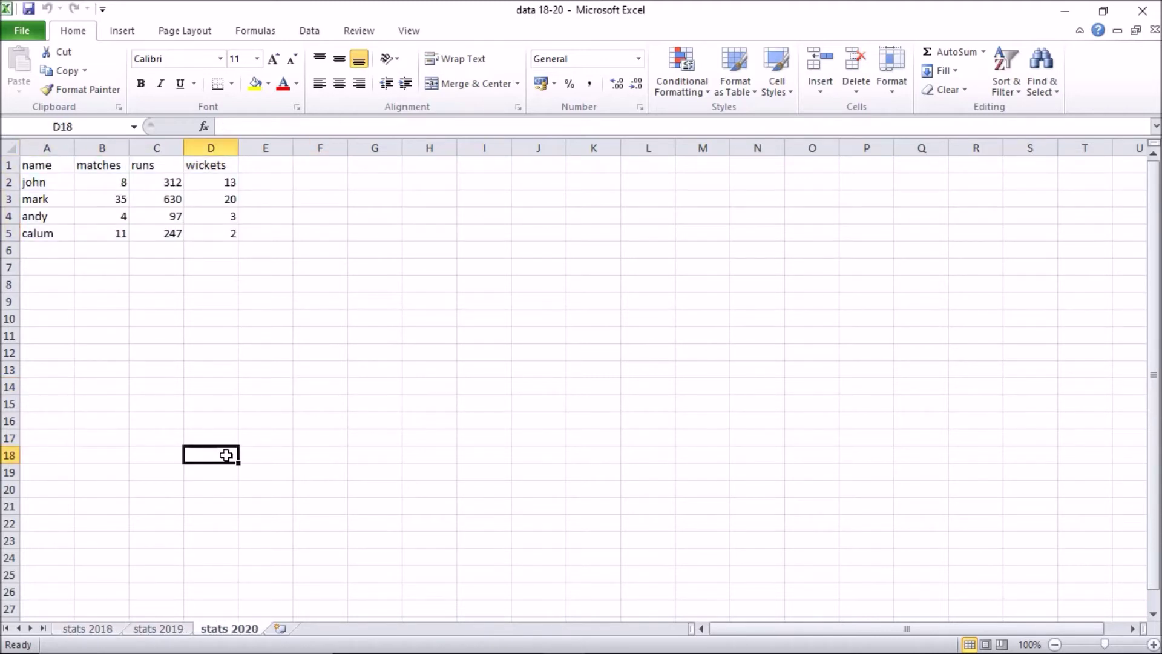
pyautogui.click(91, 630)
pyautogui.click(156, 629)
pyautogui.click(214, 630)
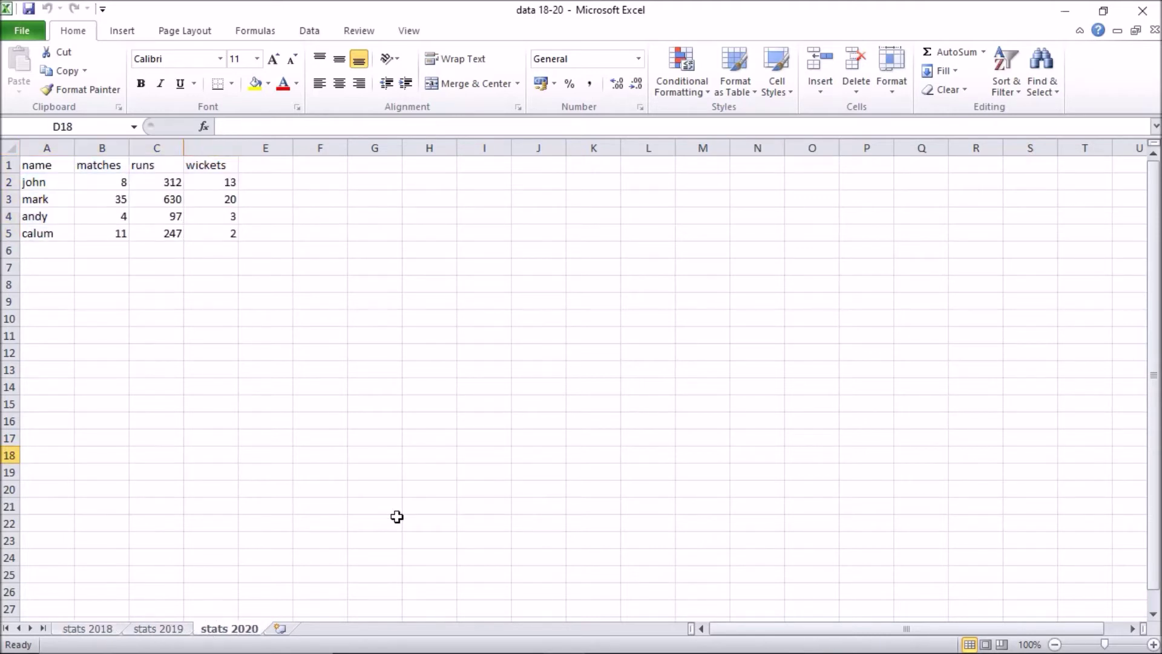
# Step: Switch back to Tableau Public, set the union's sheet matching pattern to include stats*, and create the wildcard union
pyautogui.hotkey('alt', 'Tab')
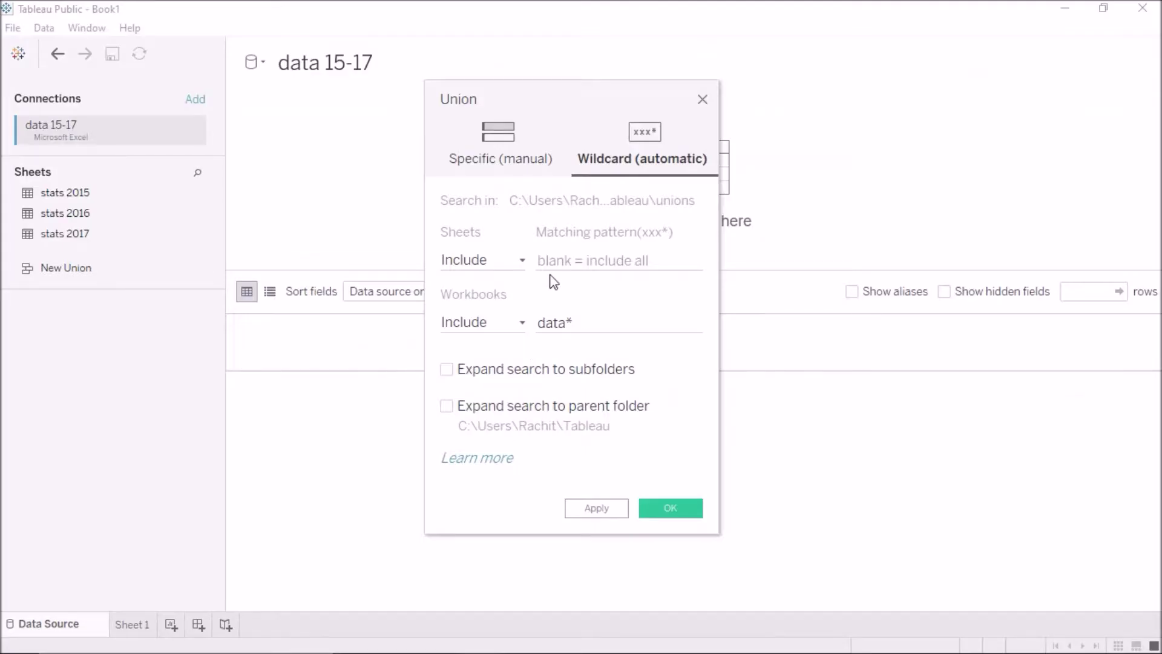
pyautogui.click(549, 266)
pyautogui.write('stats*')
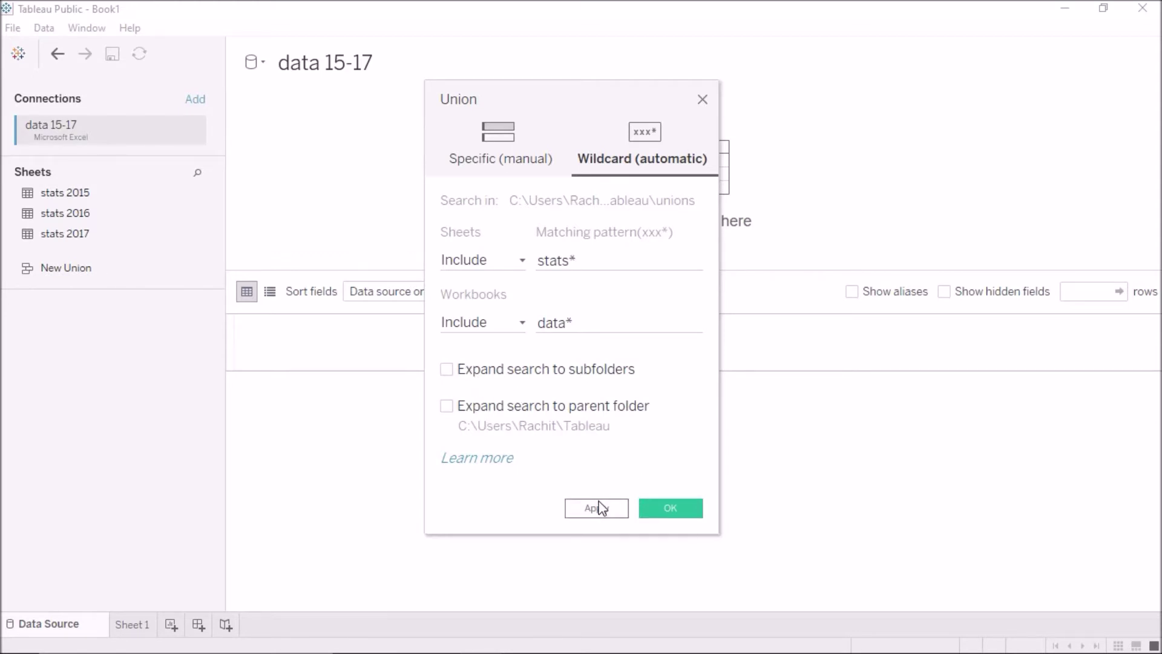
pyautogui.click(645, 508)
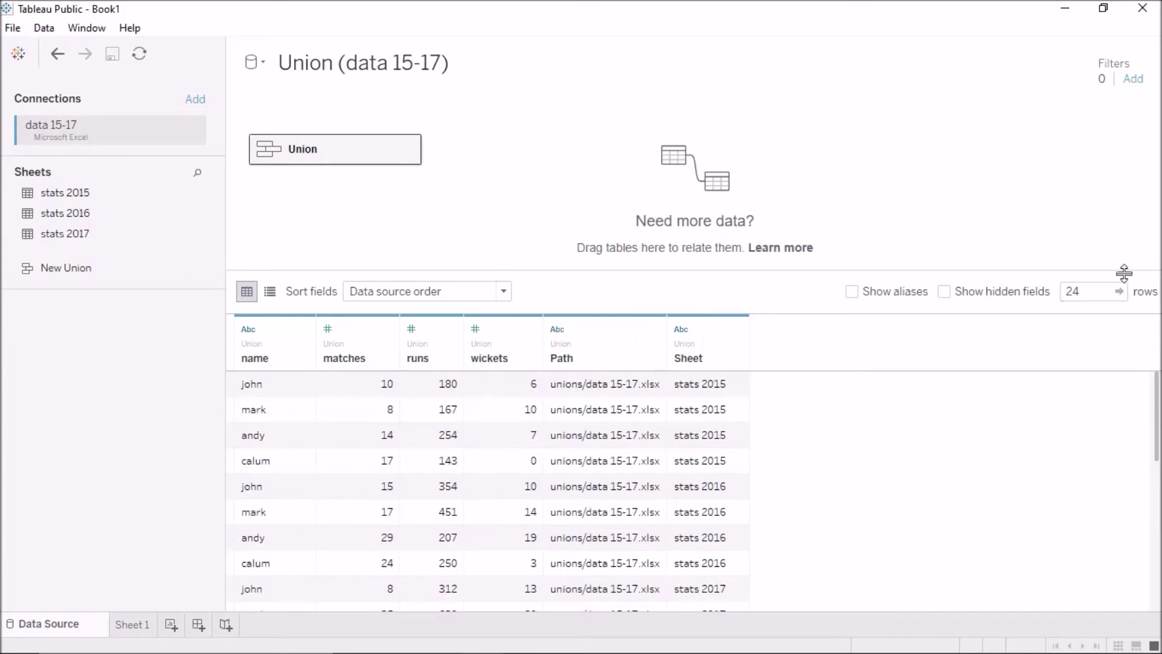
# Step: Switch to Excel and recheck the stats 2018, stats 2019 and stats 2020 sheets against the union
pyautogui.hotkey('alt', 'Tab')
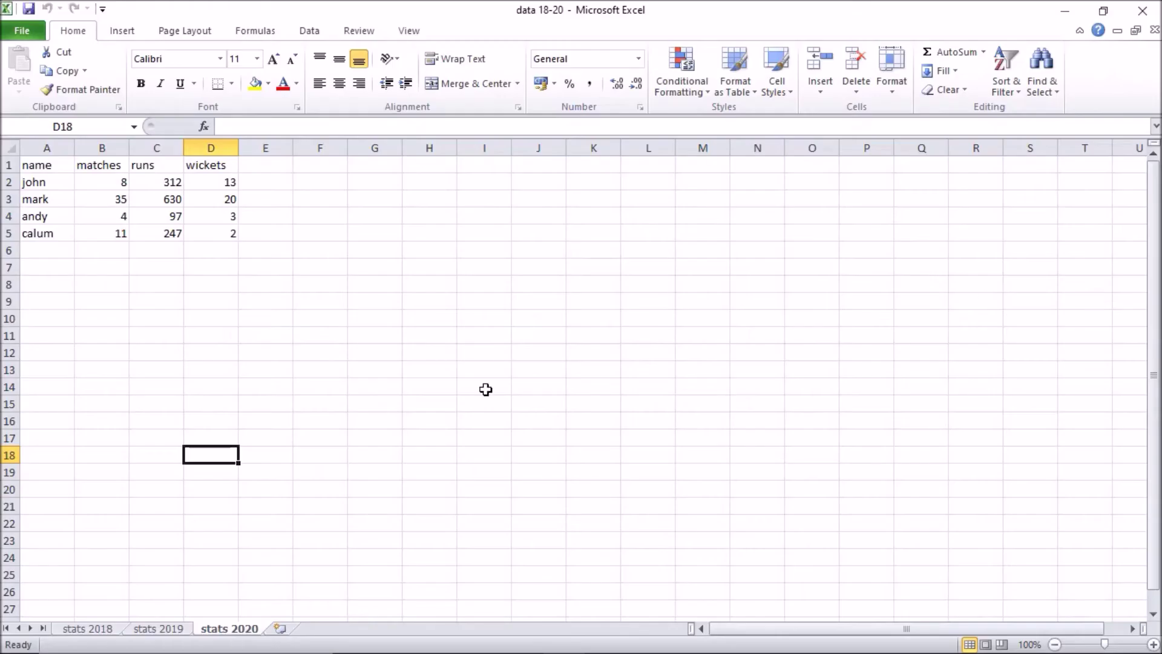
pyautogui.click(85, 628)
pyautogui.click(158, 628)
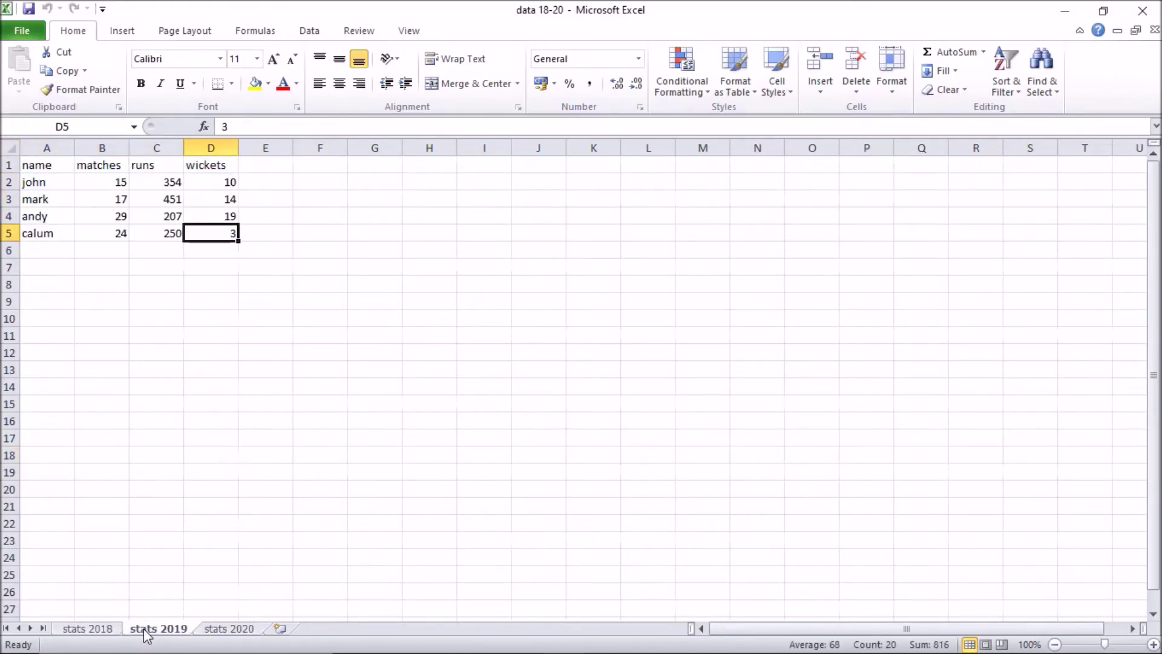
pyautogui.click(208, 629)
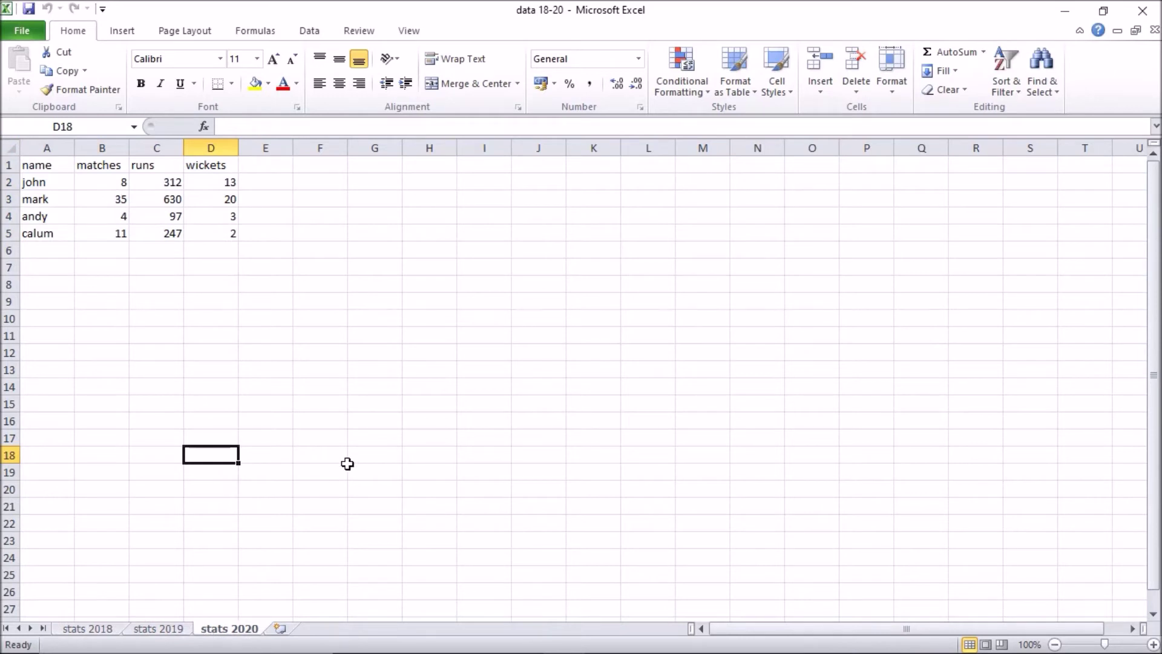
# Step: Switch to Tableau Public and examine the Path and Sheet columns across all rows of the union's data preview
pyautogui.hotkey('alt', 'Tab')
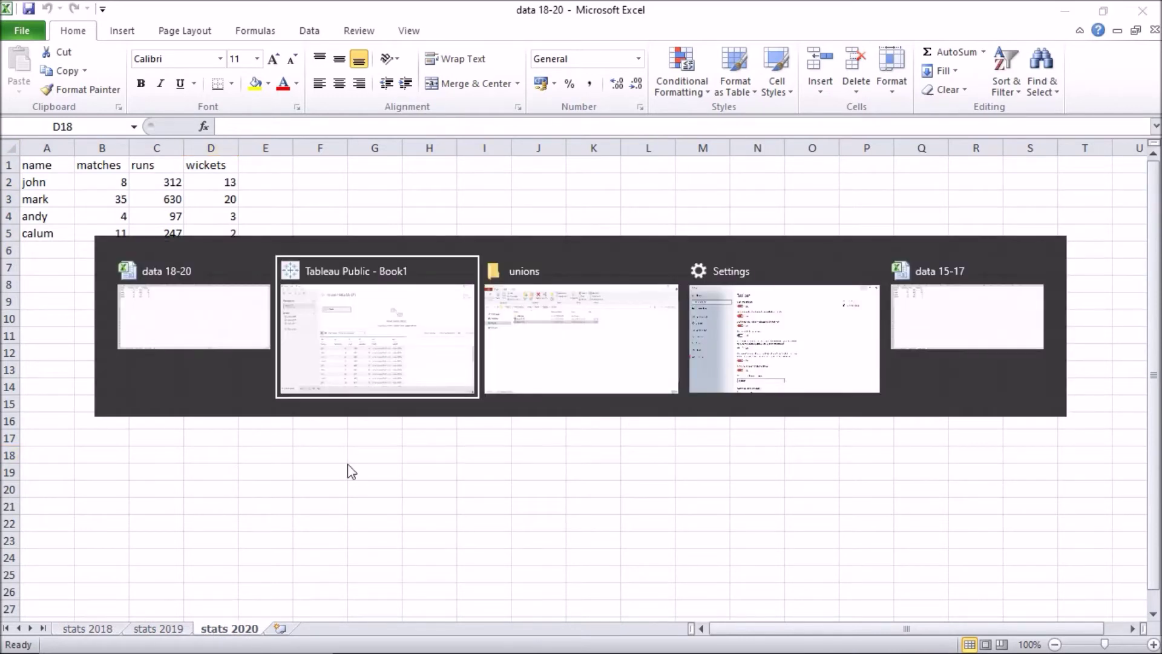
pyautogui.moveTo(693, 392); pyautogui.dragTo(736, 630)
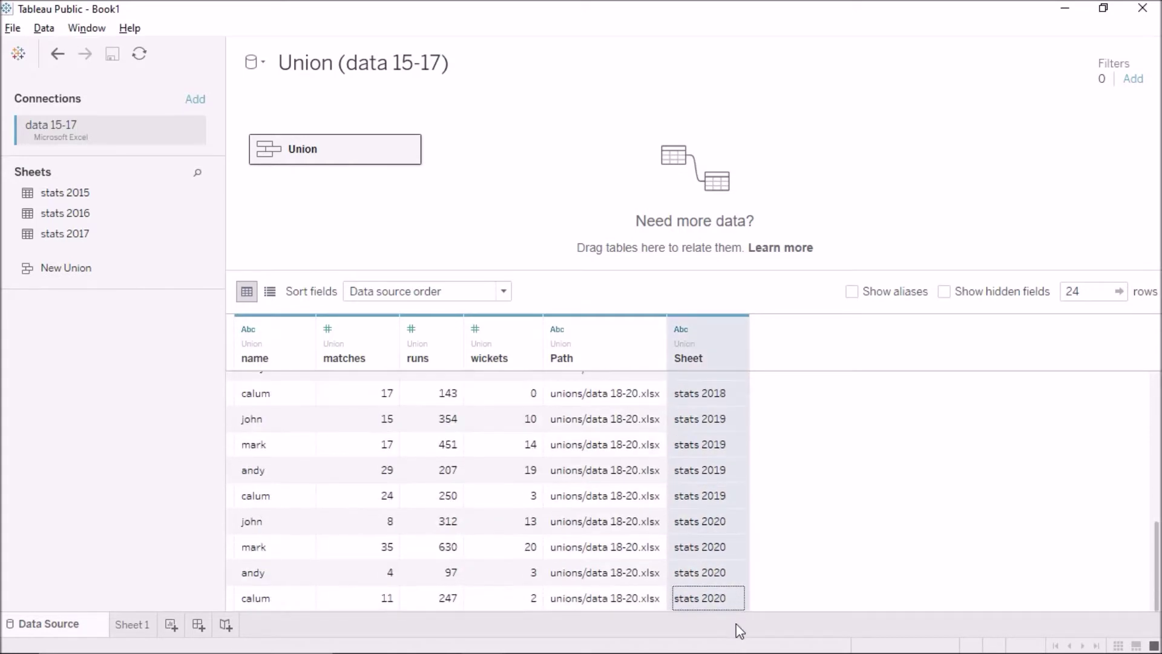
pyautogui.click(715, 552)
pyautogui.scroll(6, 714, 553)
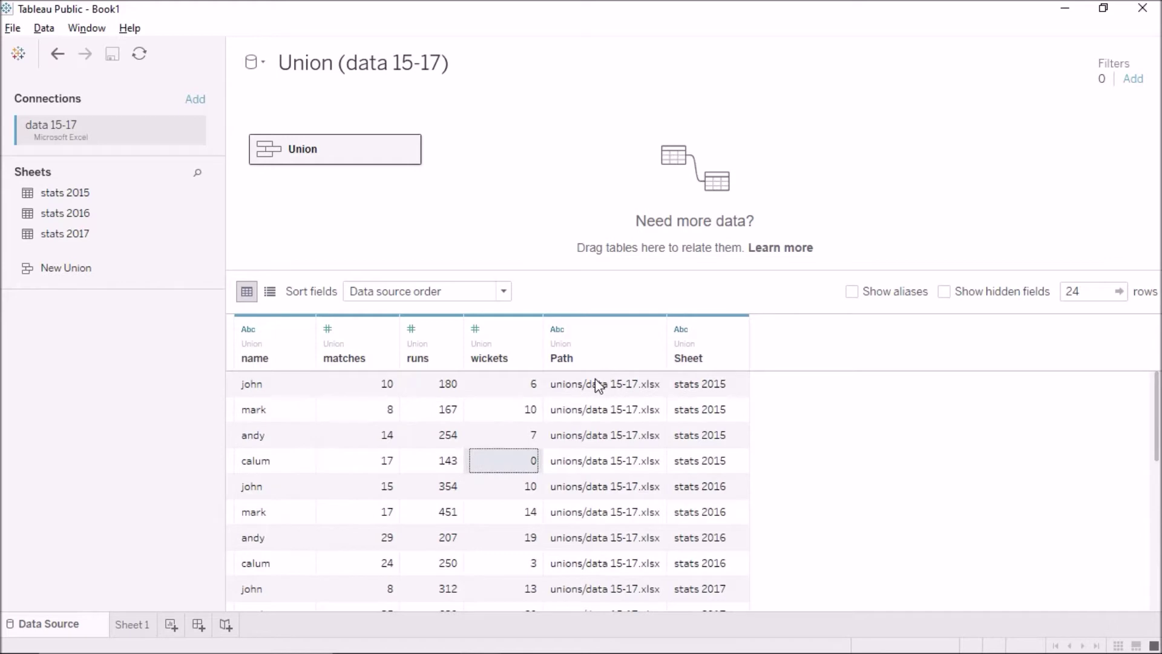
pyautogui.click(598, 406)
pyautogui.scroll(-6, 606, 495)
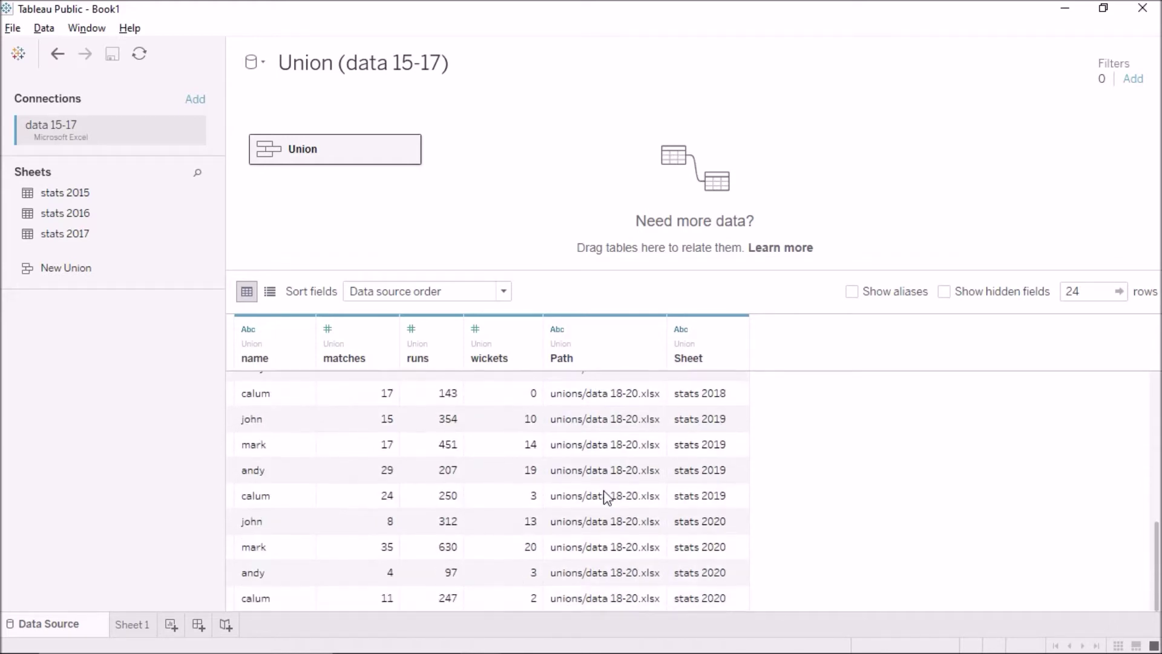
pyautogui.scroll(6, 610, 521)
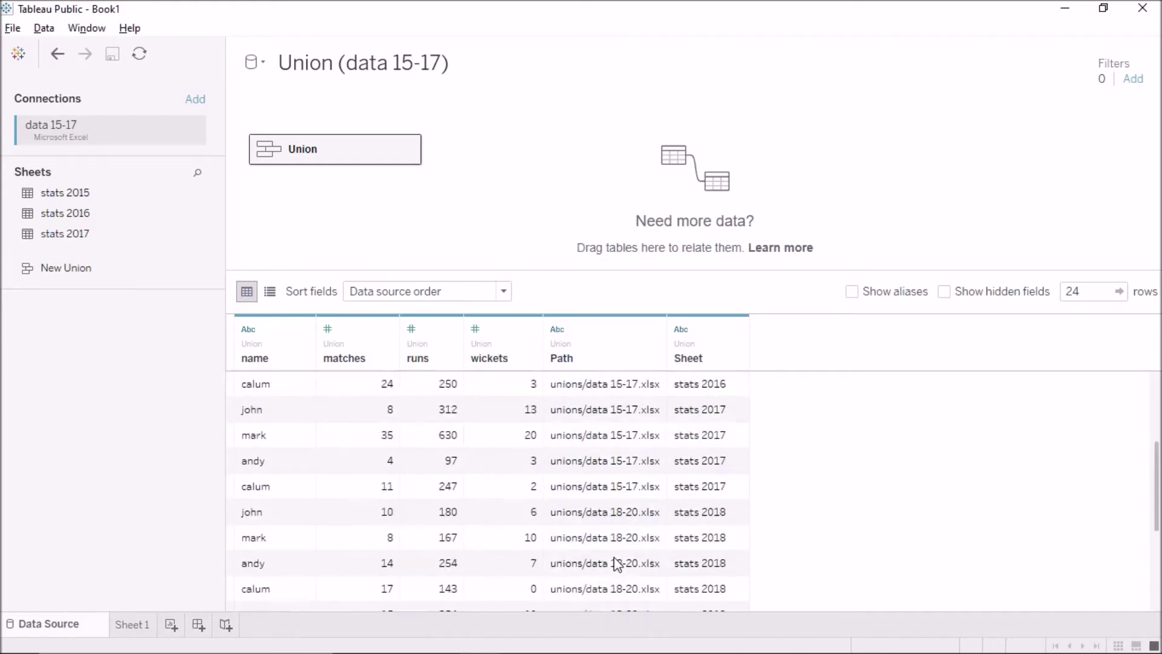
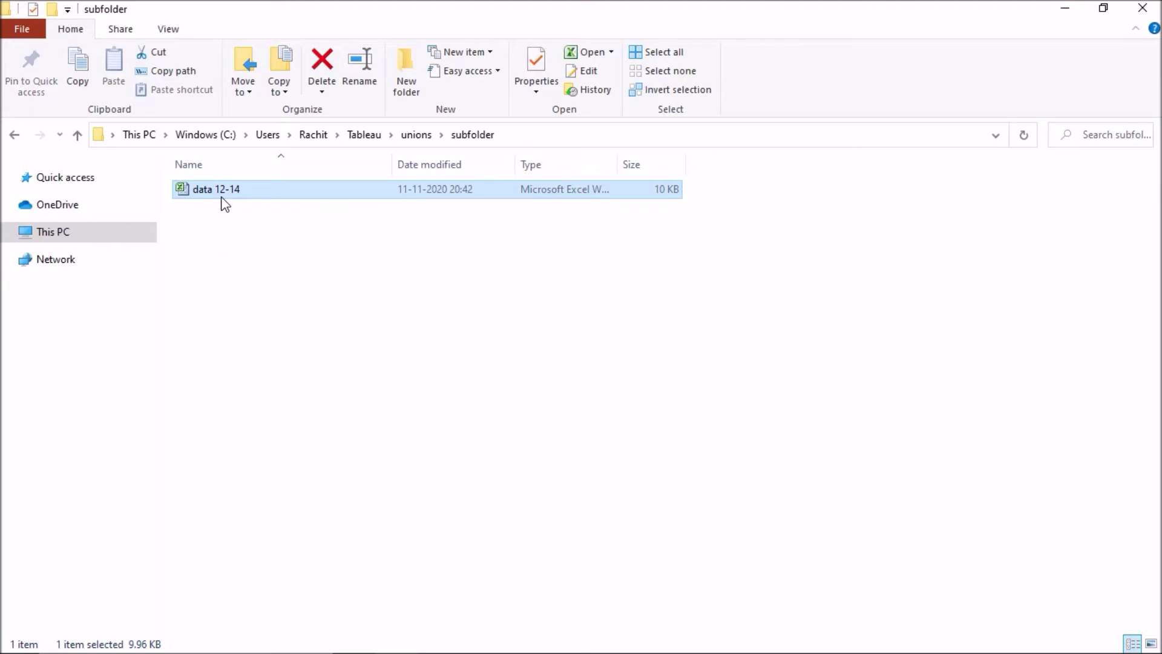
# Step: Open the data 12-14 workbook from the subfolder and compare its stats 2013 column headers, including runs scored, with the data 18-20 workbook
pyautogui.doubleClick(267, 194)
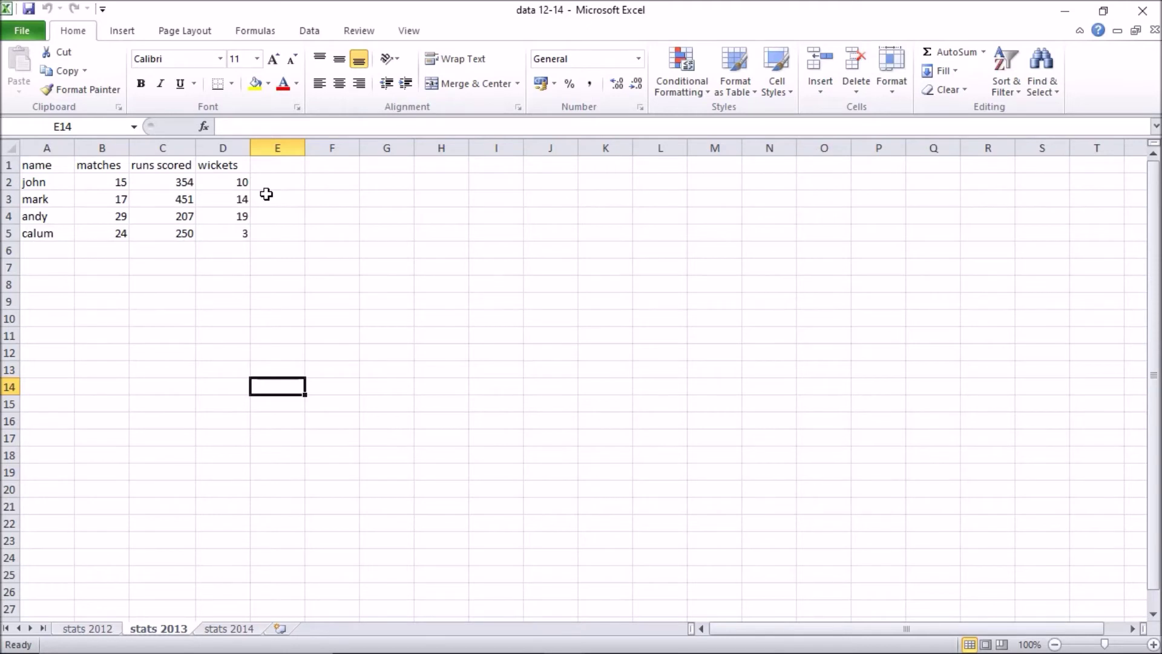
pyautogui.moveTo(59, 184); pyautogui.dragTo(58, 235)
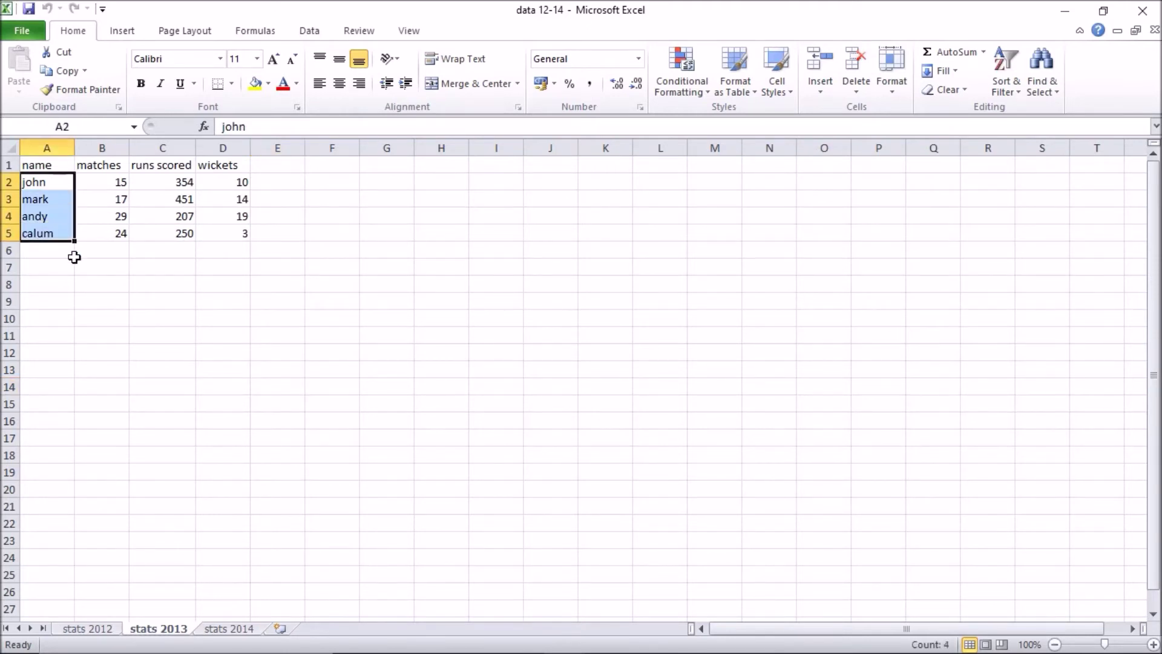
pyautogui.click(49, 193)
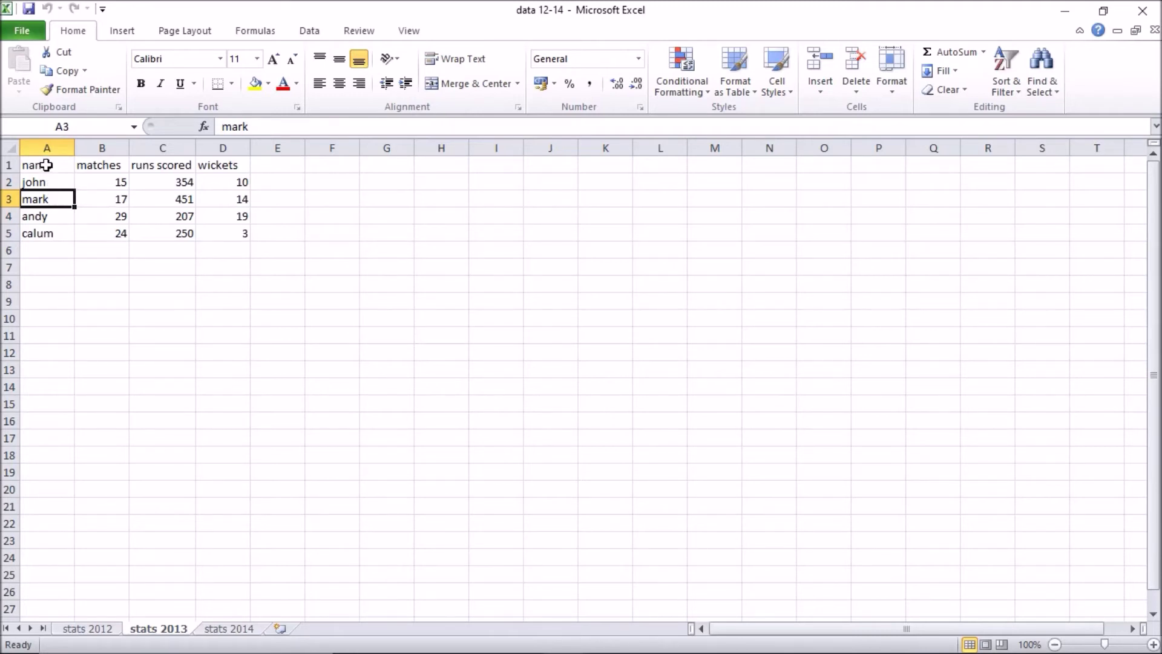
pyautogui.moveTo(46, 165); pyautogui.dragTo(228, 166)
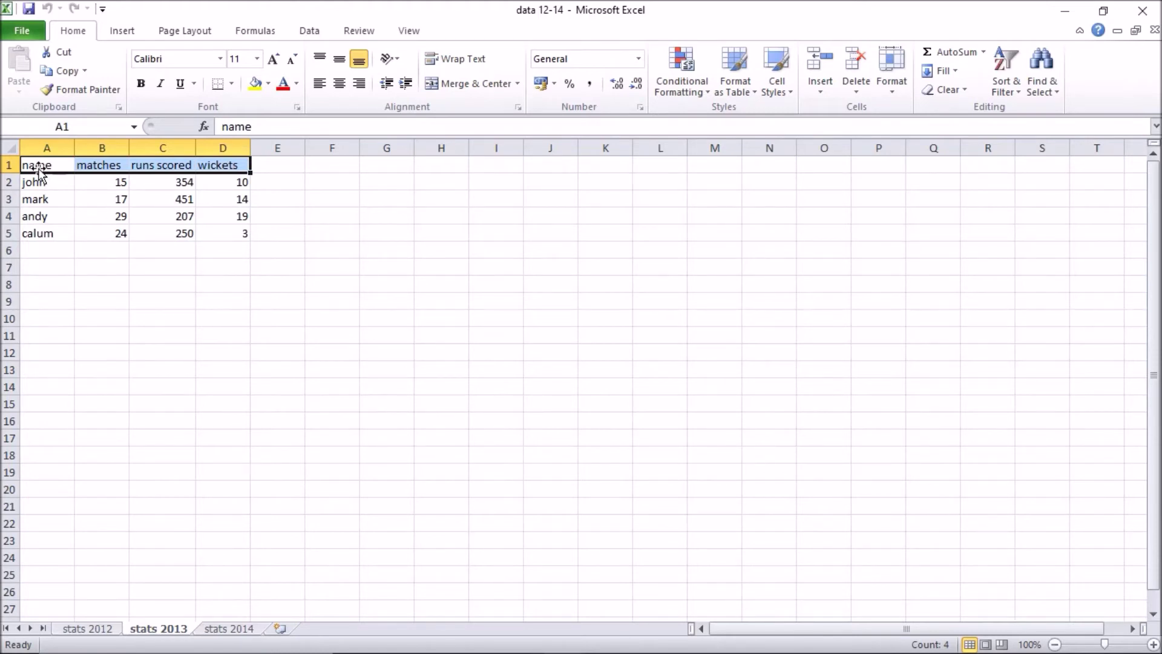
pyautogui.click(158, 163)
pyautogui.click(219, 163)
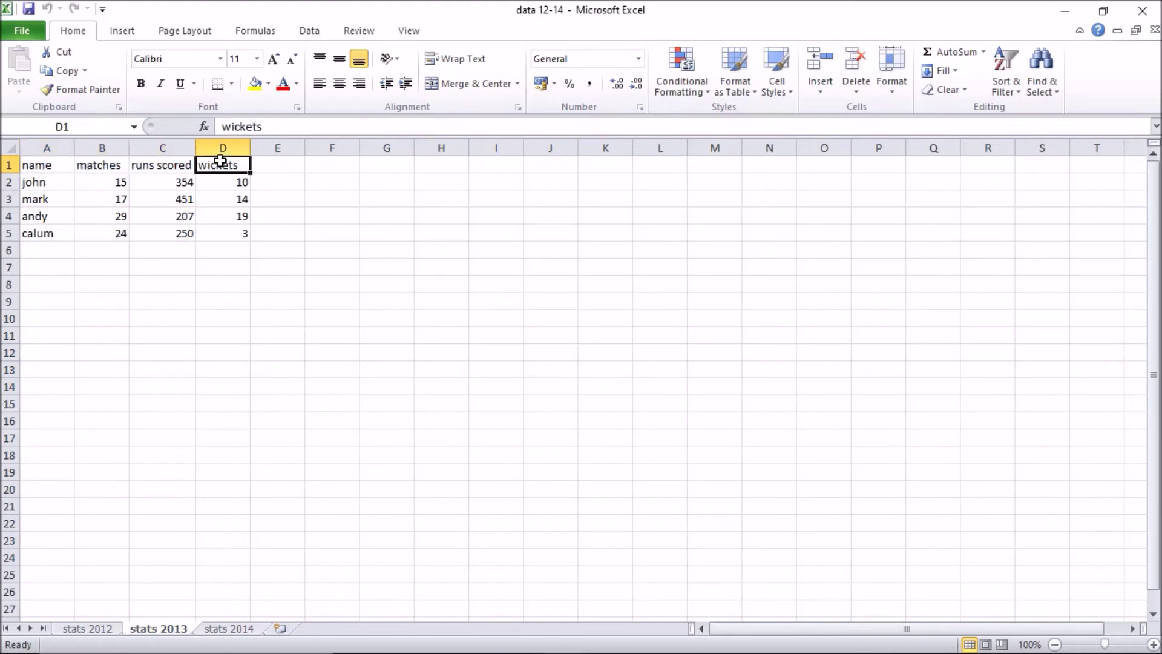
pyautogui.click(171, 163)
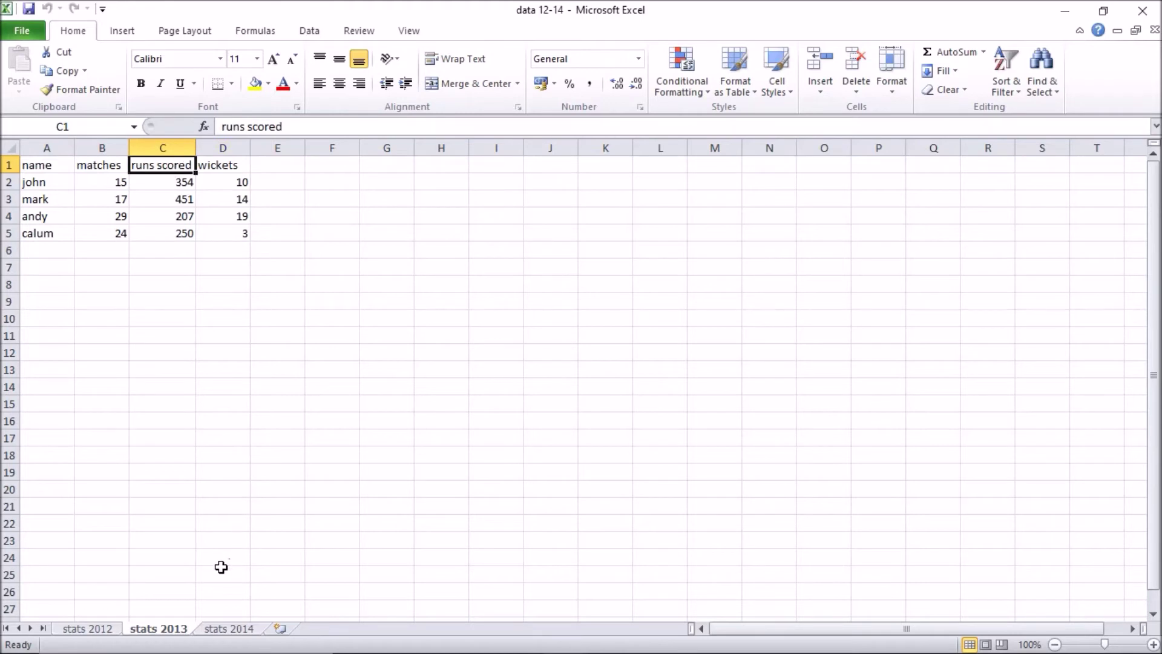
pyautogui.hotkey('alt', 'Tab')
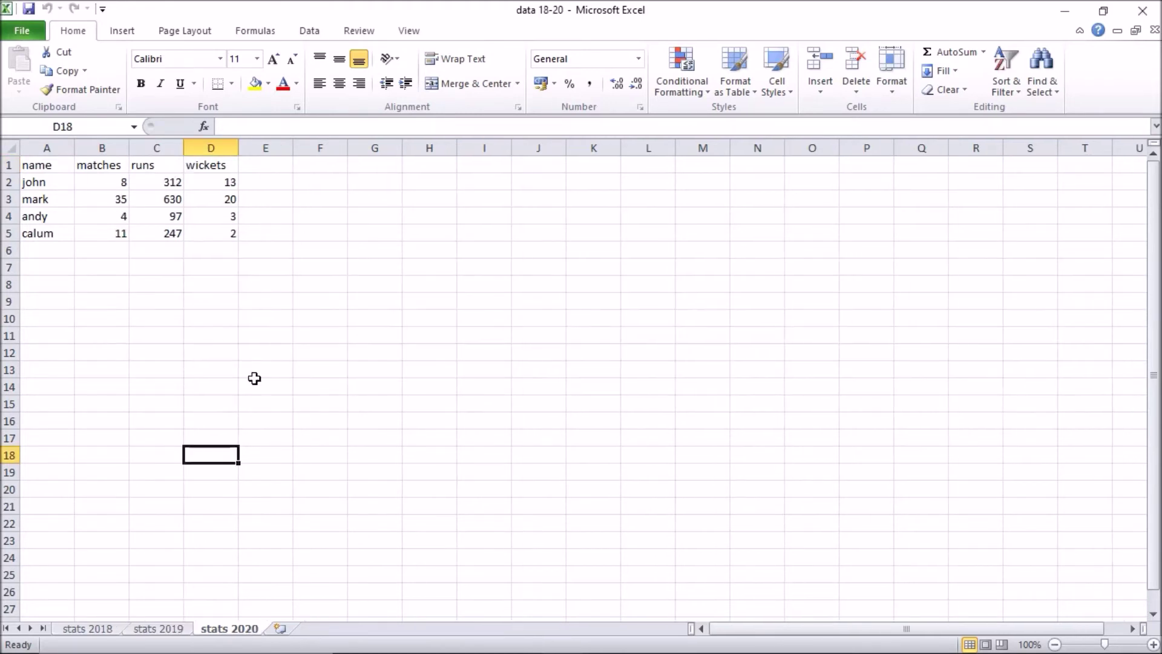
# Step: Check the runs header in the data 18-20 workbook, then switch to Tableau Public and expand the union's wildcard search to subfolders
pyautogui.click(169, 165)
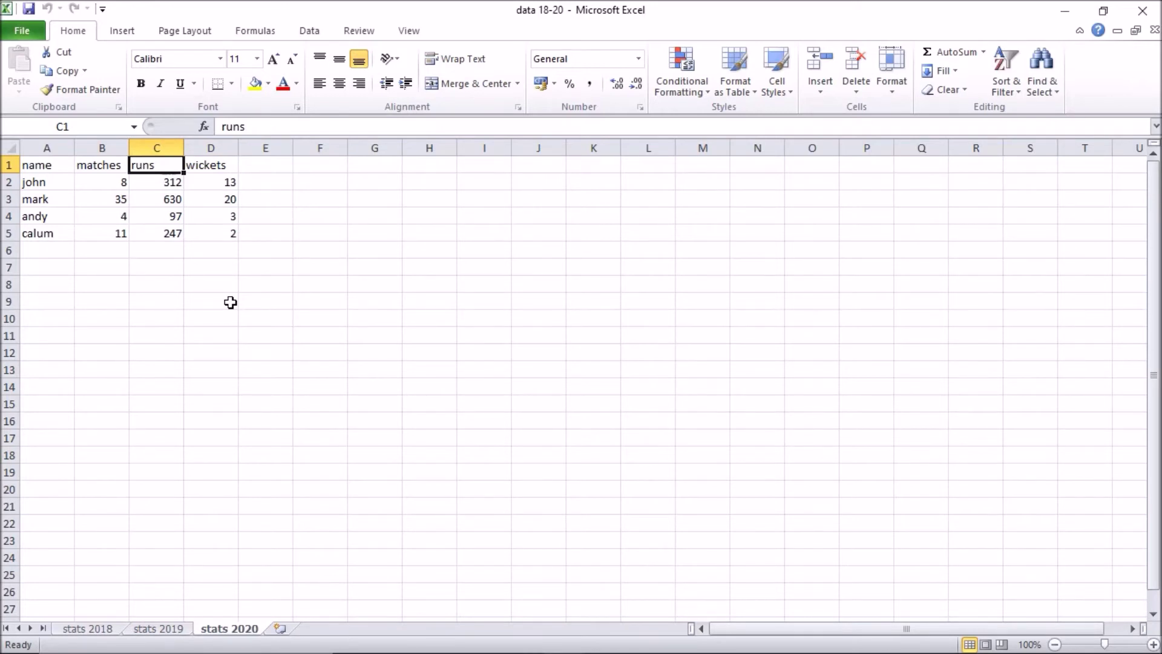
pyautogui.hotkey('alt', 'Tab')
pyautogui.hotkey('alt', 'Tab')
pyautogui.hotkey('alt', 'Tab')
pyautogui.hotkey('alt', 'Tab')
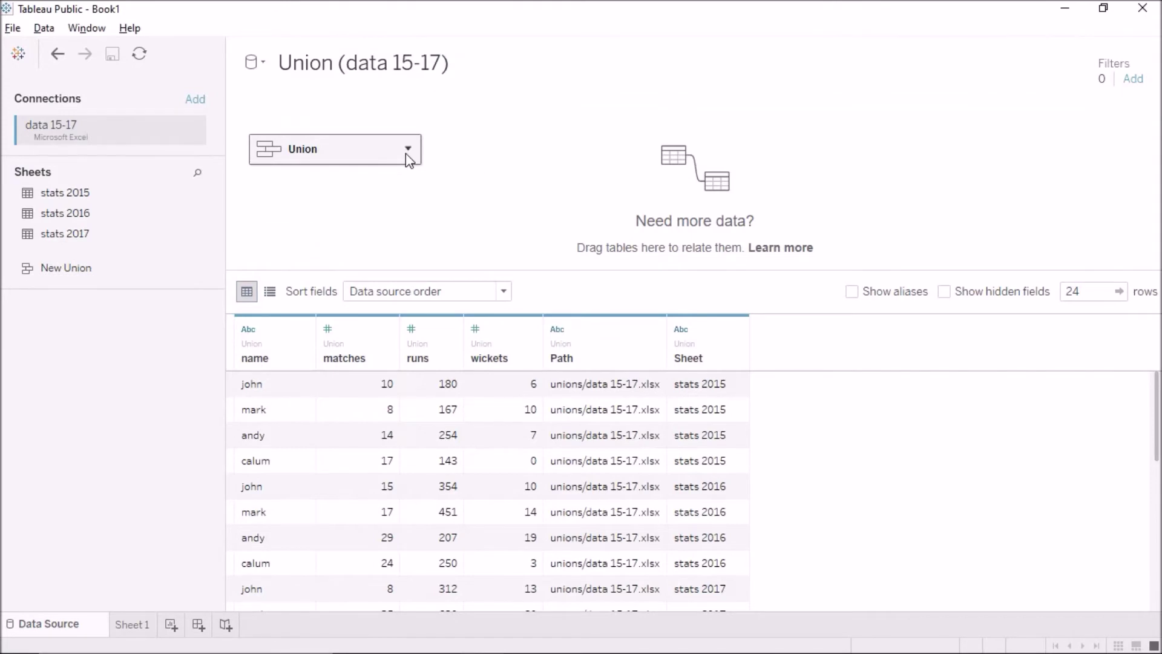
pyautogui.click(408, 151)
pyautogui.click(460, 273)
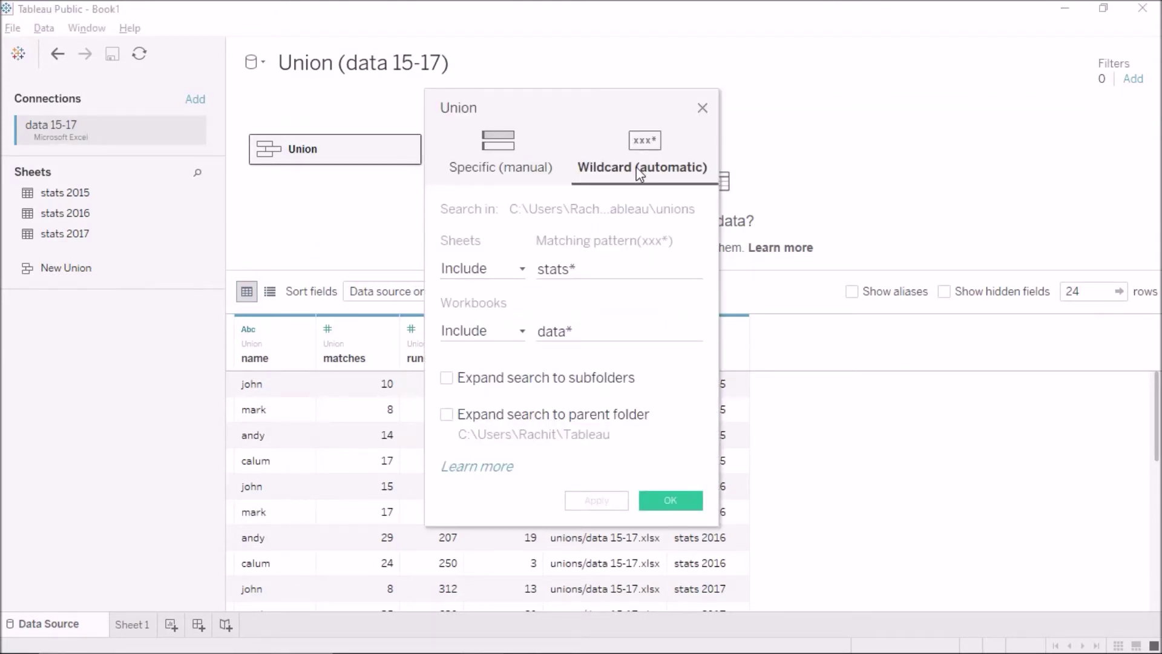
pyautogui.click(446, 381)
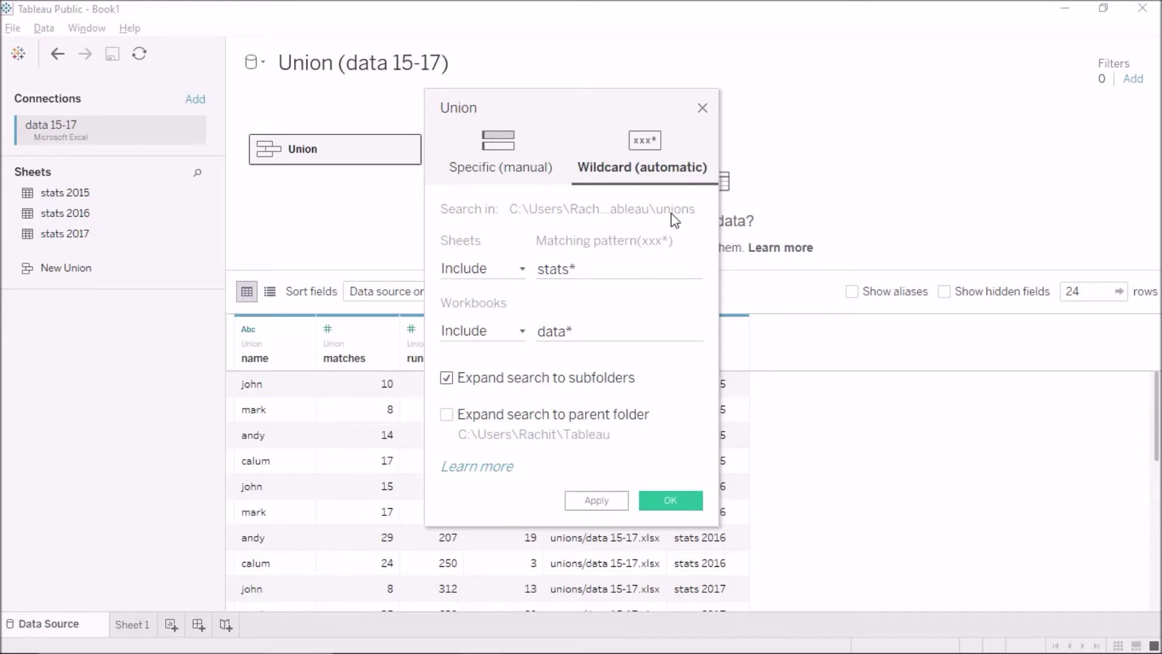
# Step: Switch to File Explorer and review the workbooks in the unions folder and its subfolder
pyautogui.hotkey('alt', 'Tab')
pyautogui.hotkey('alt', 'Tab')
pyautogui.hotkey('alt', 'Tab')
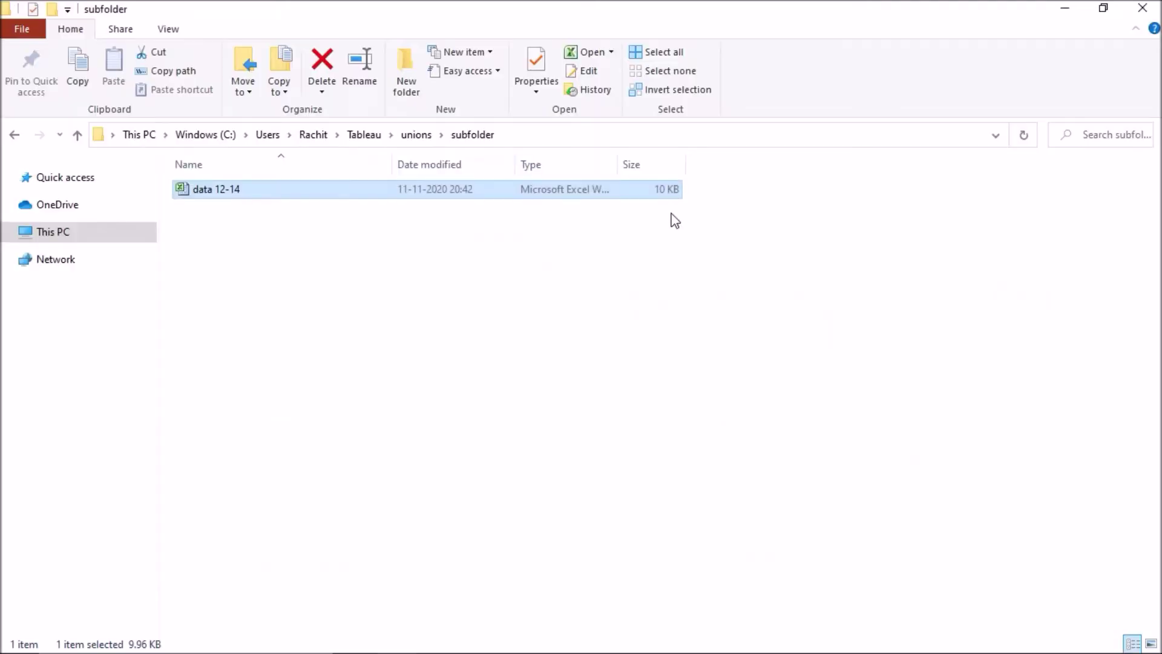
pyautogui.click(429, 137)
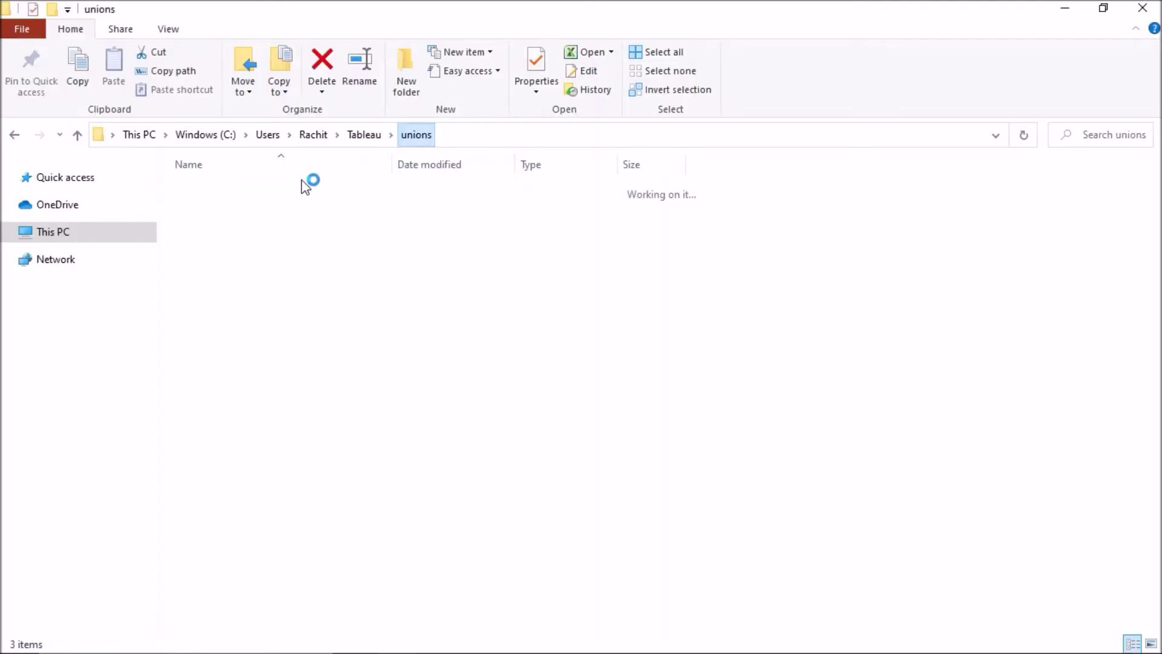
pyautogui.moveTo(270, 261); pyautogui.dragTo(253, 197)
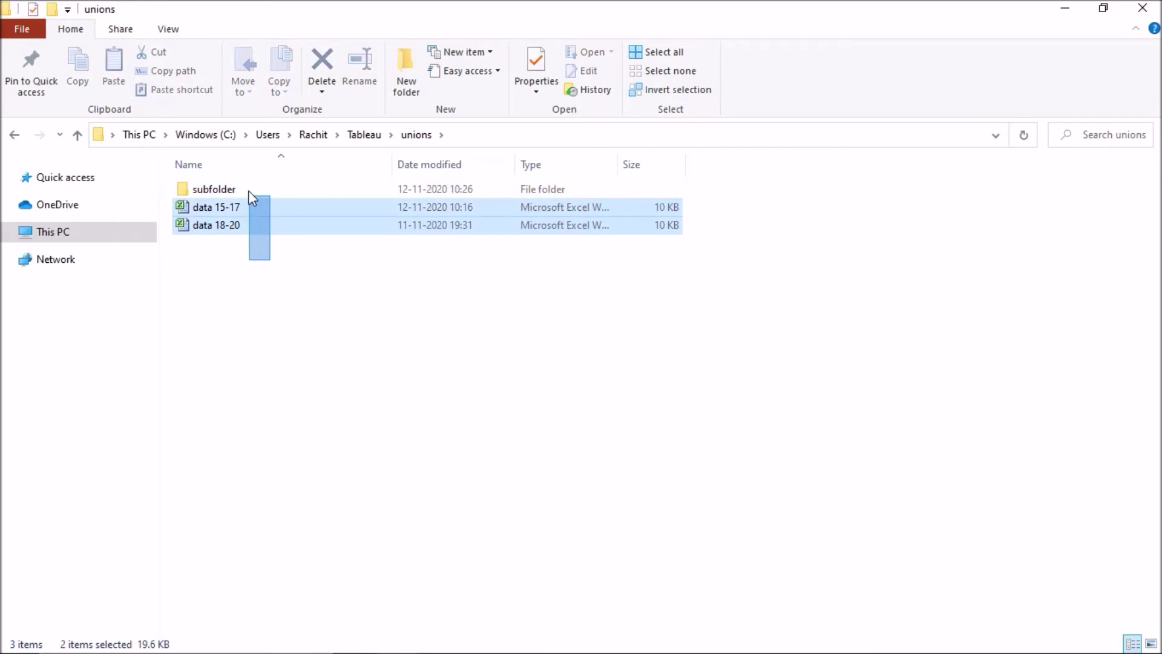
pyautogui.click(294, 193)
pyautogui.doubleClick(293, 190)
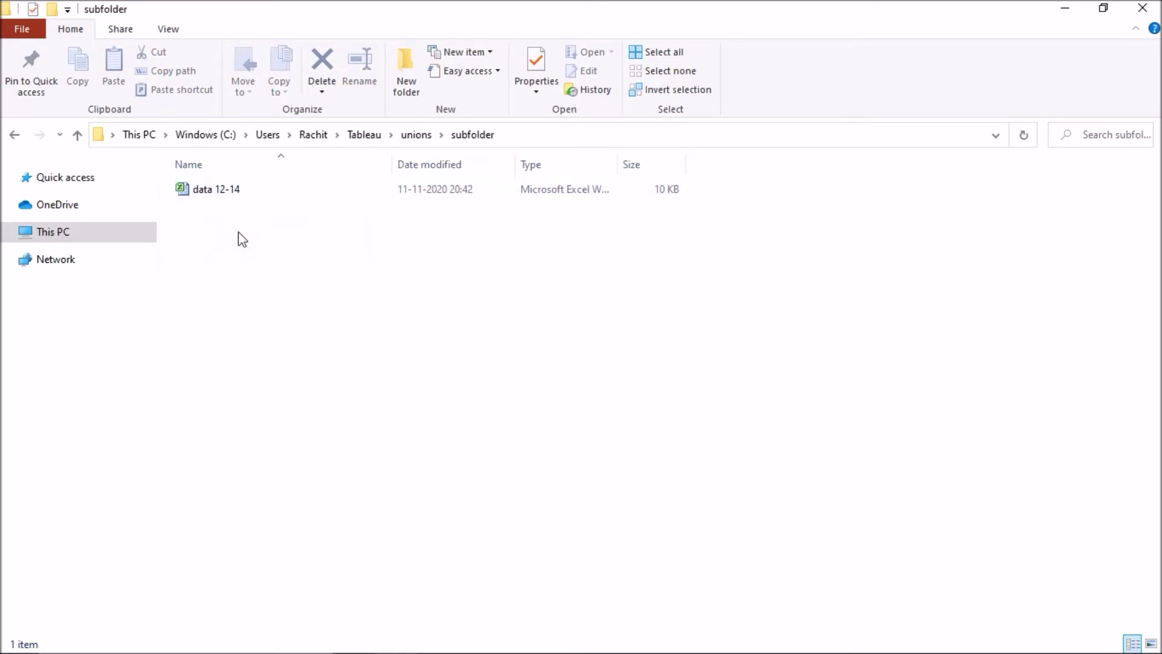
# Step: Switch back to Tableau Public, check the stats* sheet and data* workbook patterns, and apply the edited union
pyautogui.hotkey('alt', 'Tab')
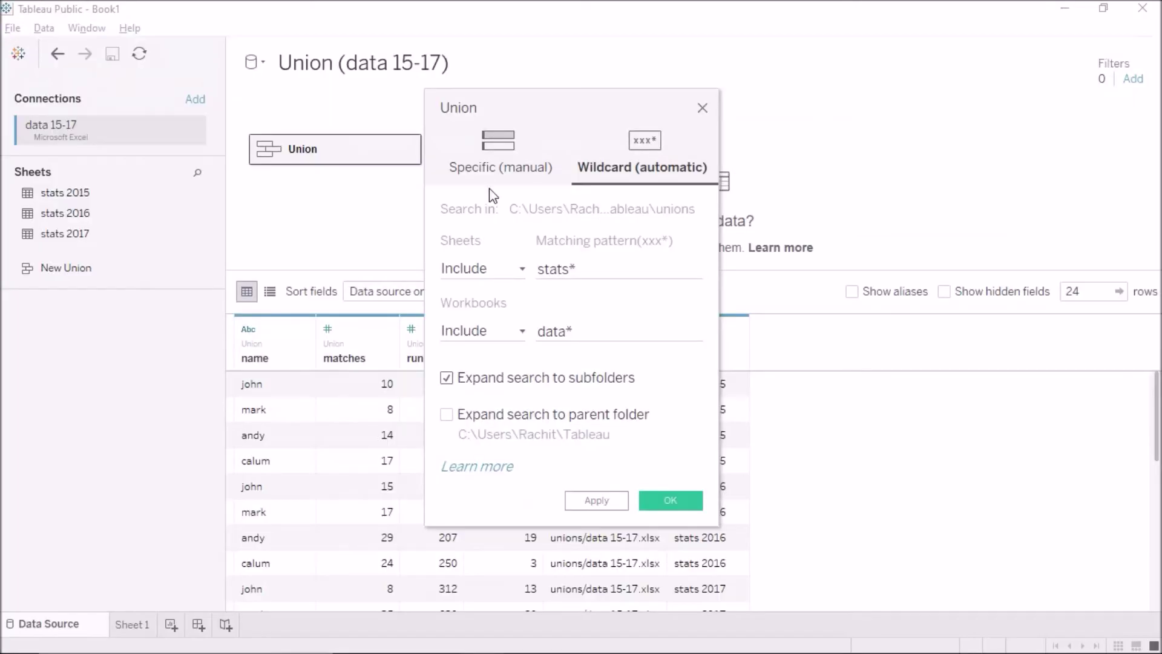
pyautogui.doubleClick(594, 268)
pyautogui.moveTo(576, 330); pyautogui.dragTo(534, 330)
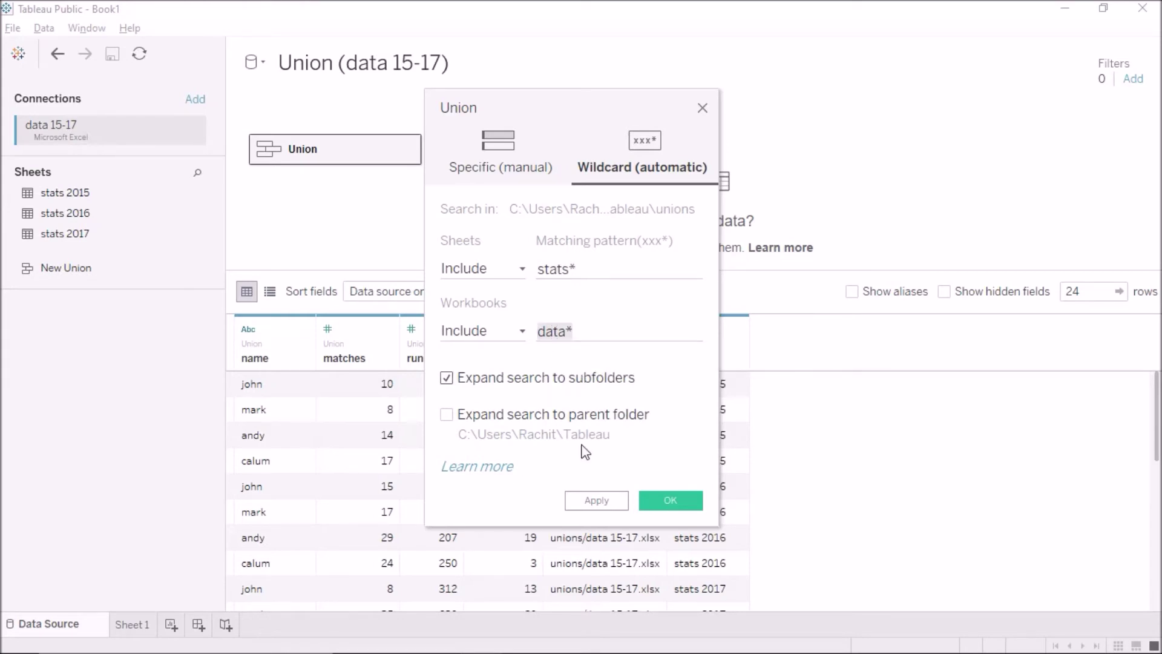
pyautogui.click(658, 510)
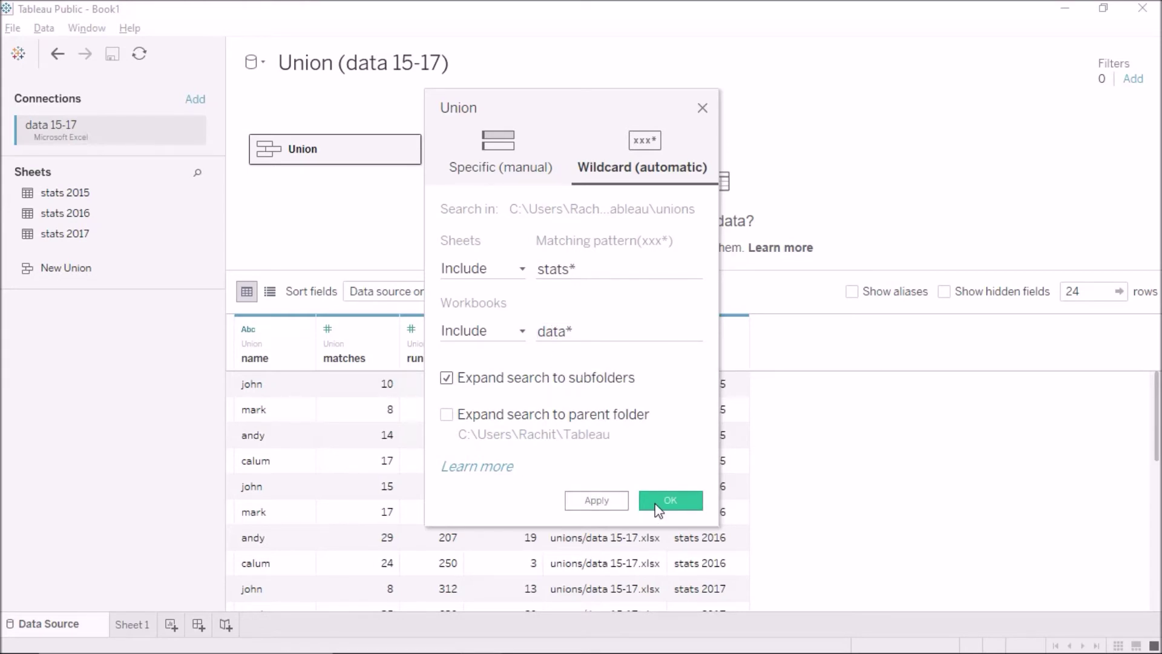
# Step: Examine the row count and the Sheet column across all rows of the union's data preview
pyautogui.click(536, 441)
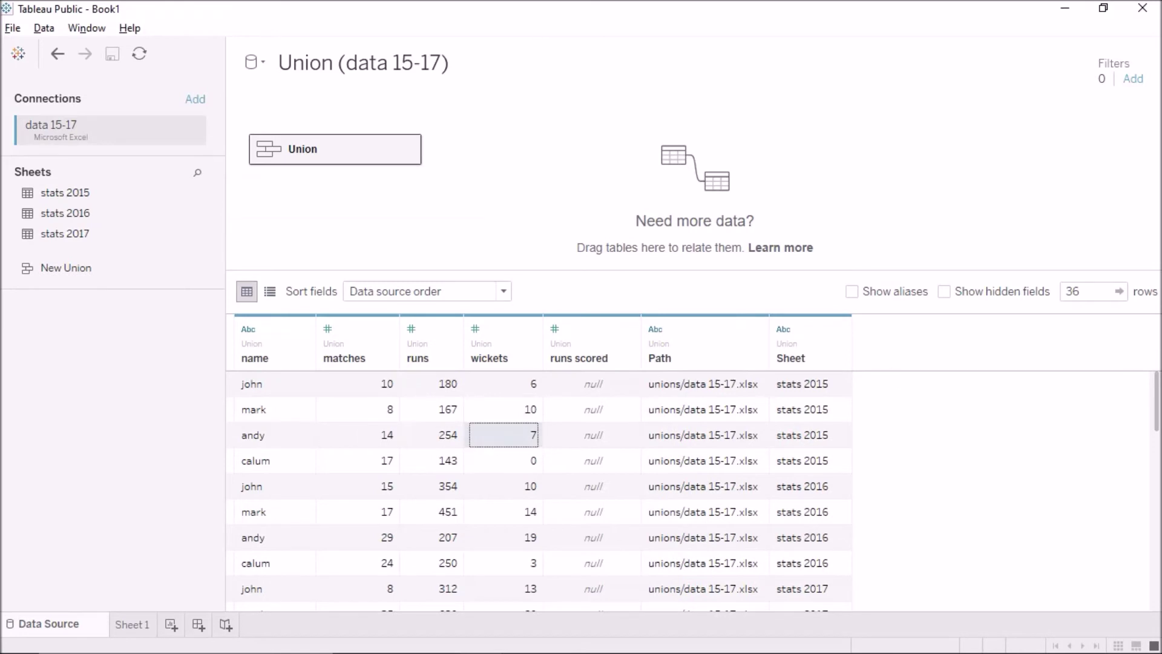
pyautogui.click(1086, 296)
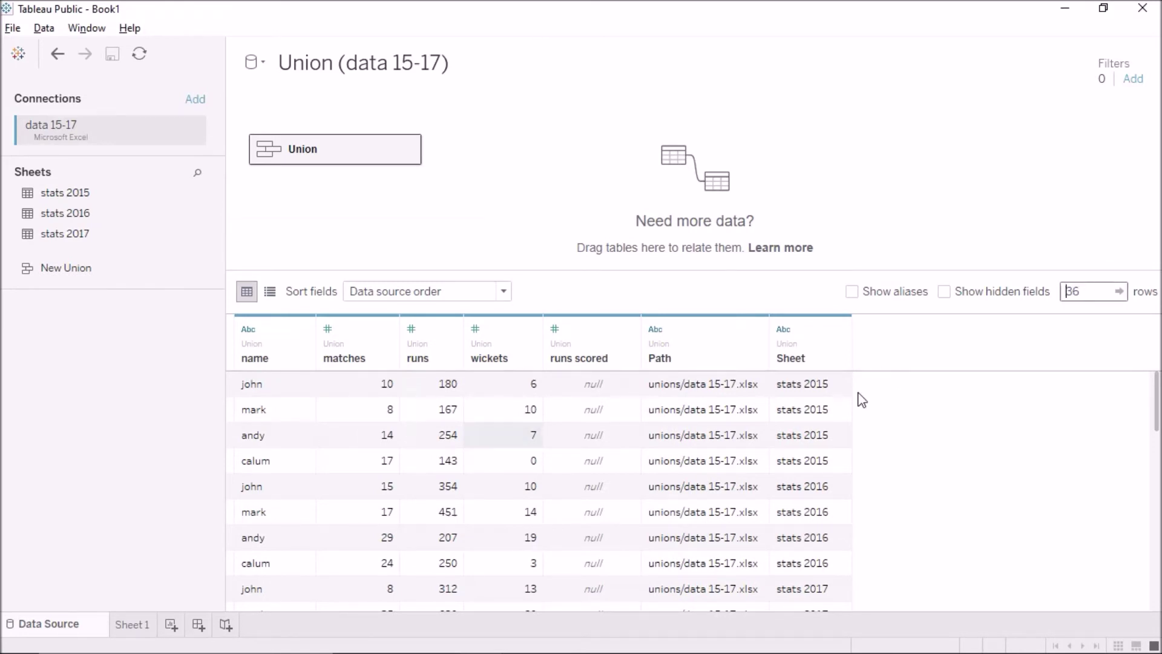
pyautogui.moveTo(1157, 380); pyautogui.dragTo(1152, 571)
pyautogui.scroll(2, 823, 442)
pyautogui.moveTo(814, 415); pyautogui.dragTo(814, 616)
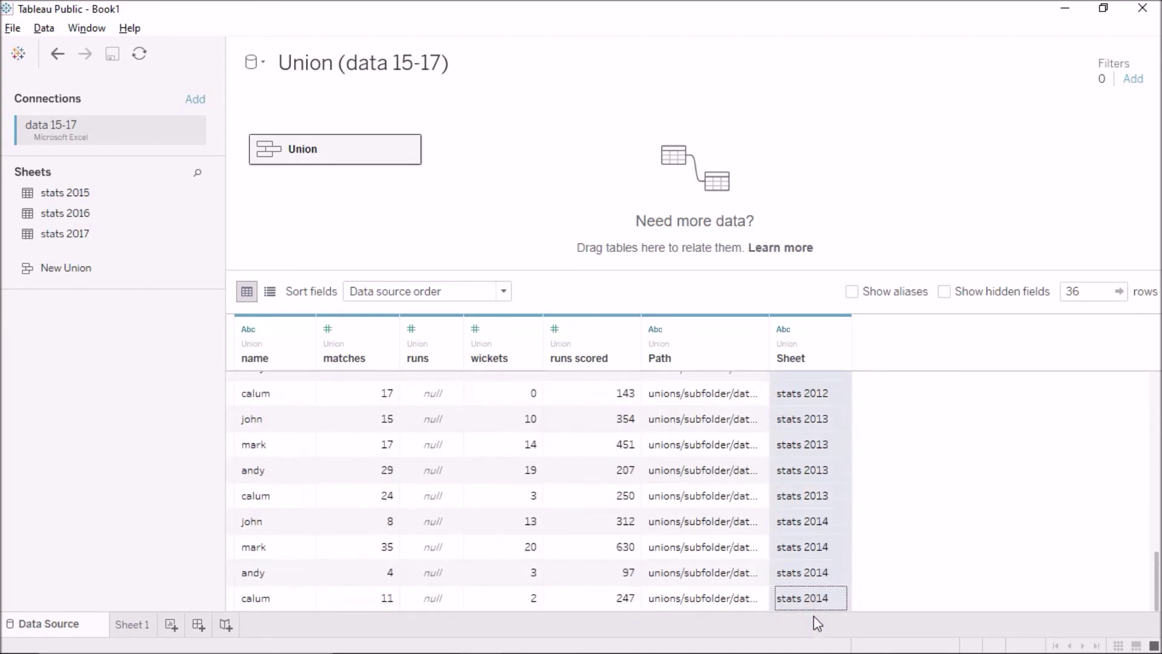
pyautogui.click(820, 550)
pyautogui.scroll(5, 1155, 584)
pyautogui.scroll(3, 542, 490)
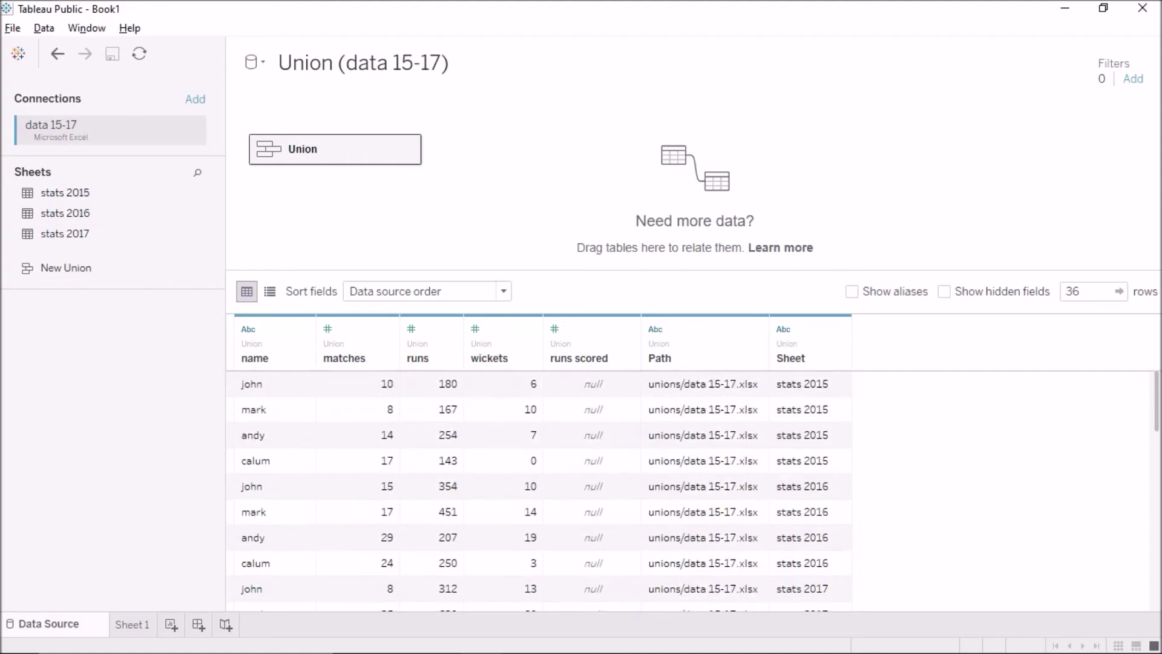
# Step: Compare the runs and runs scored columns in the data preview for the main-folder and subfolder sheets
pyautogui.click(449, 394)
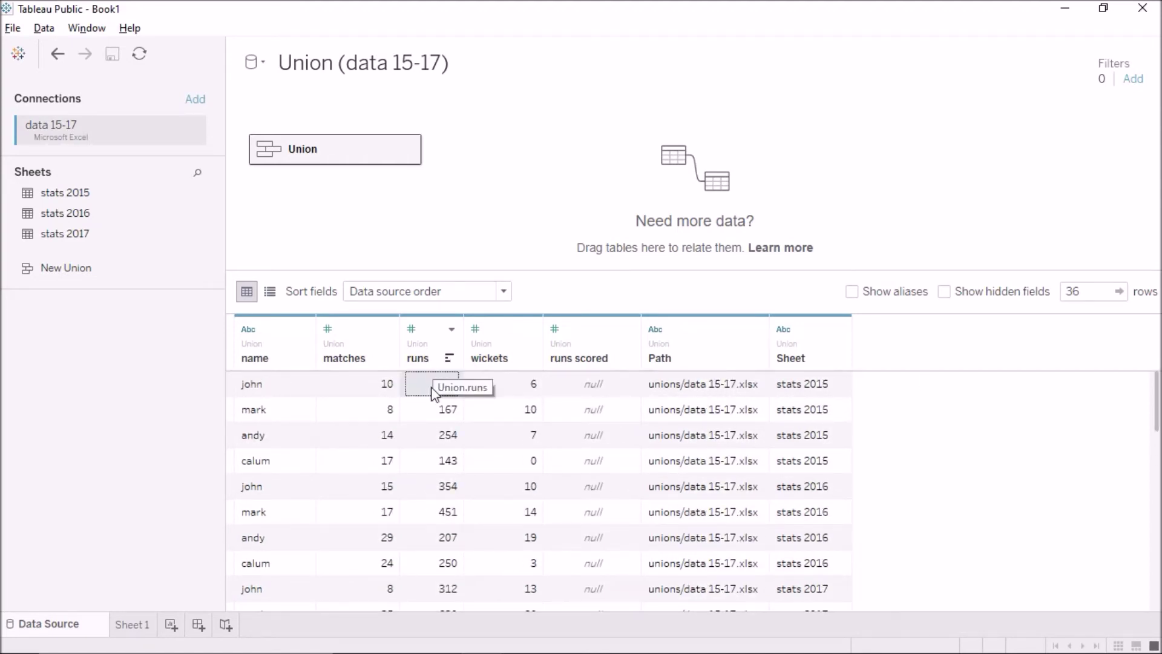
pyautogui.click(576, 383)
pyautogui.moveTo(815, 388); pyautogui.dragTo(805, 494)
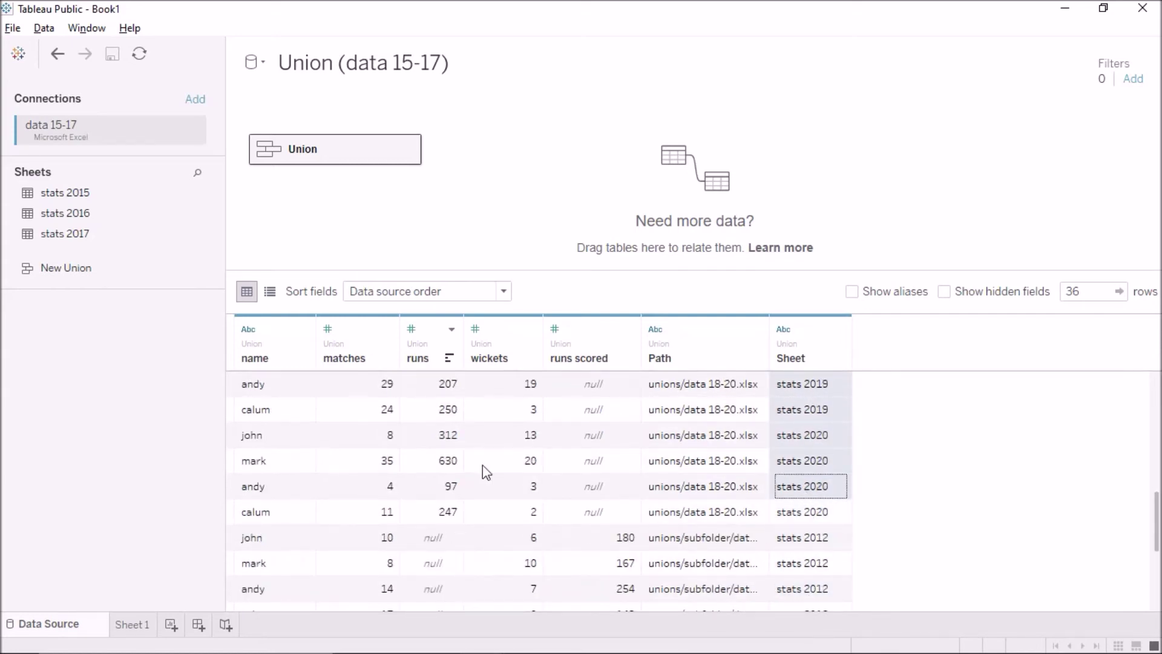
pyautogui.moveTo(449, 521); pyautogui.dragTo(446, 387)
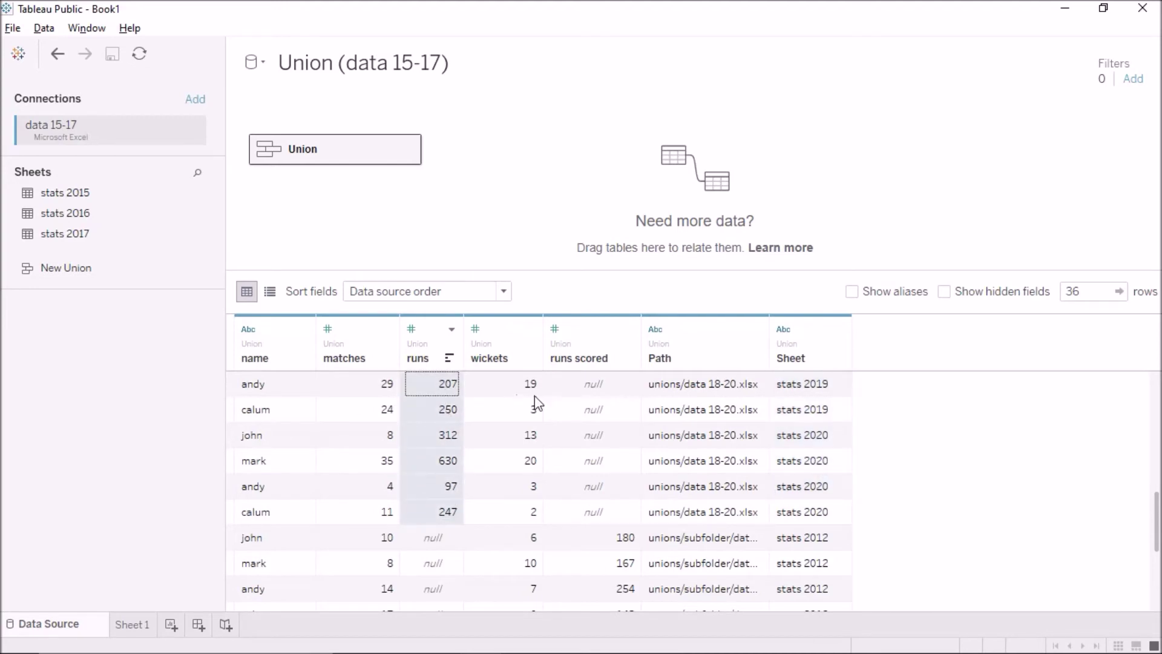
pyautogui.moveTo(584, 388); pyautogui.dragTo(602, 502)
pyautogui.scroll(-1, 817, 511)
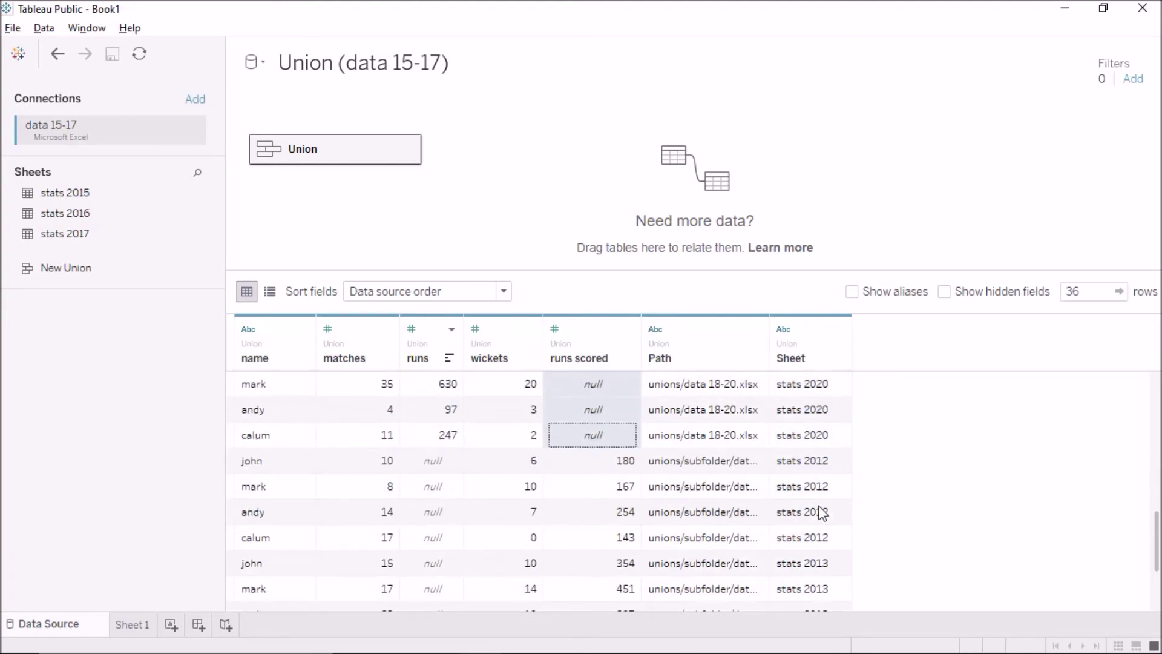
pyautogui.moveTo(812, 480); pyautogui.dragTo(811, 598)
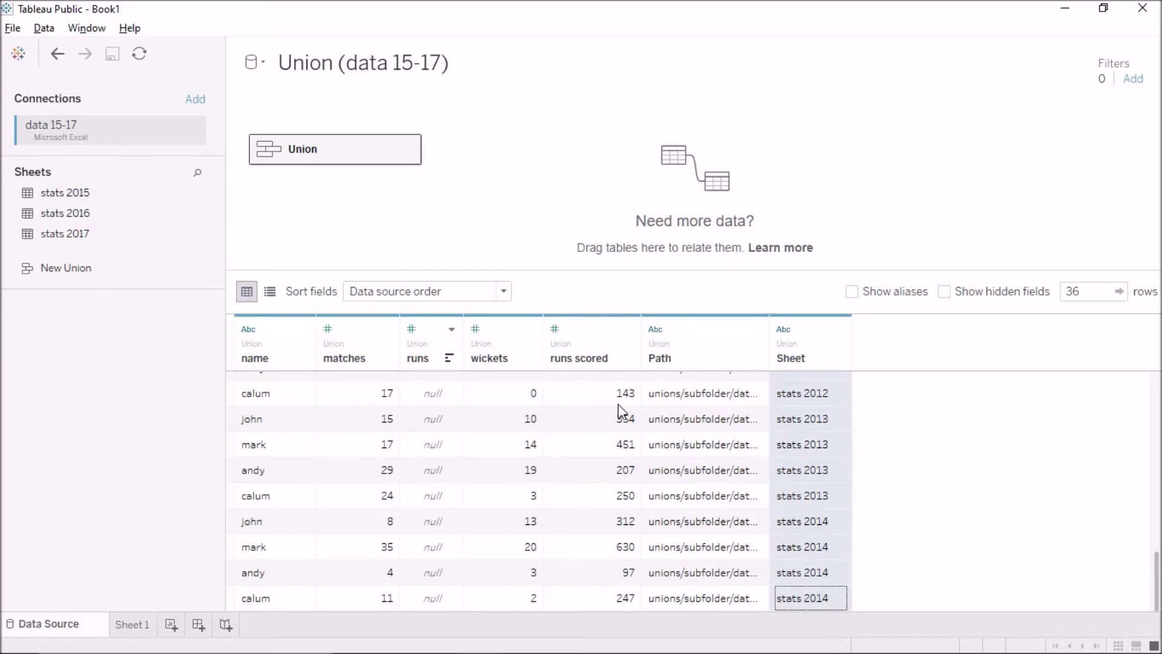
pyautogui.moveTo(618, 399); pyautogui.dragTo(616, 474)
pyautogui.moveTo(432, 393); pyautogui.dragTo(431, 451)
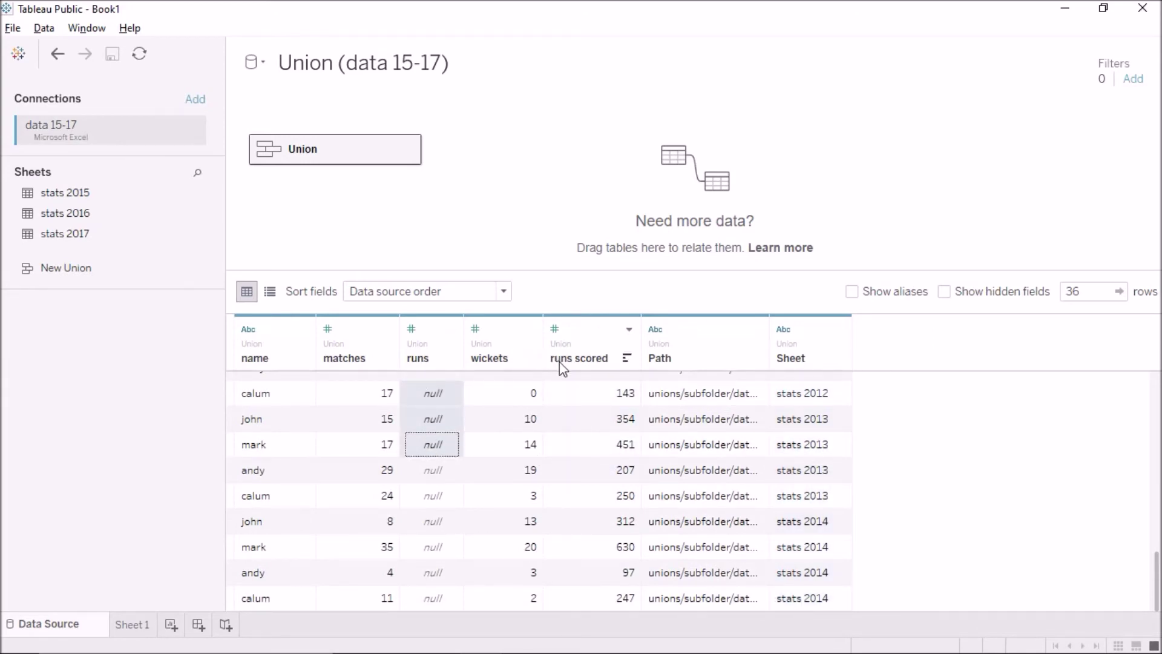
# Step: Merge the mismatched runs and runs scored fields into one field
pyautogui.click(424, 360)
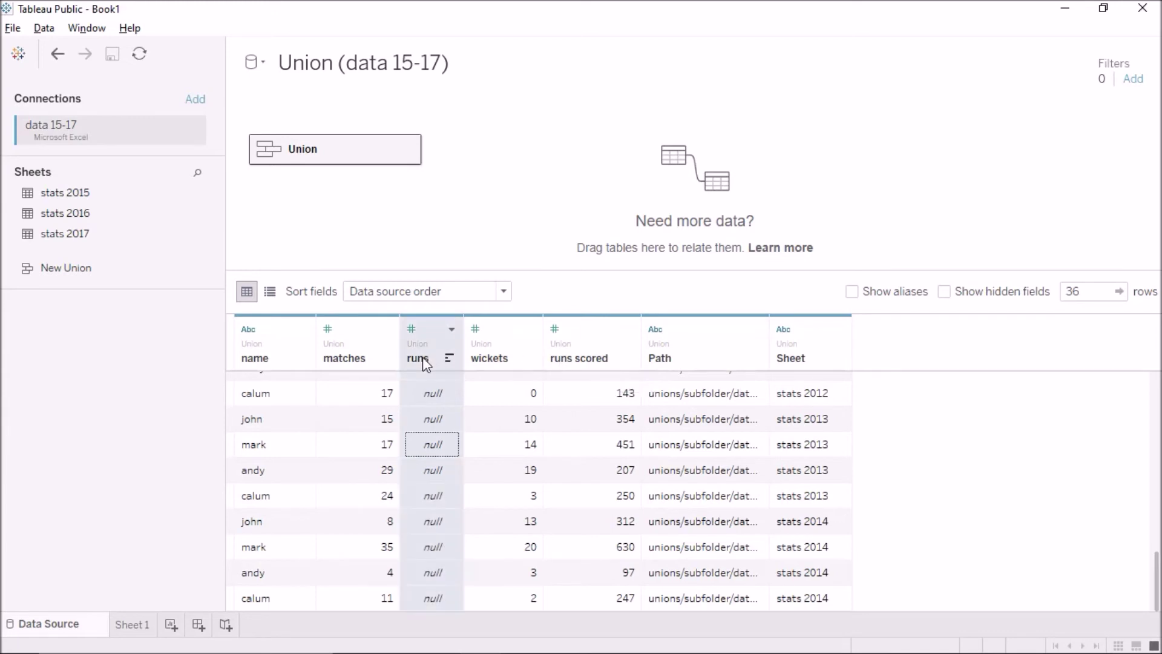
pyautogui.keyDown('ctrl'); pyautogui.click(592, 352); pyautogui.keyUp('ctrl')
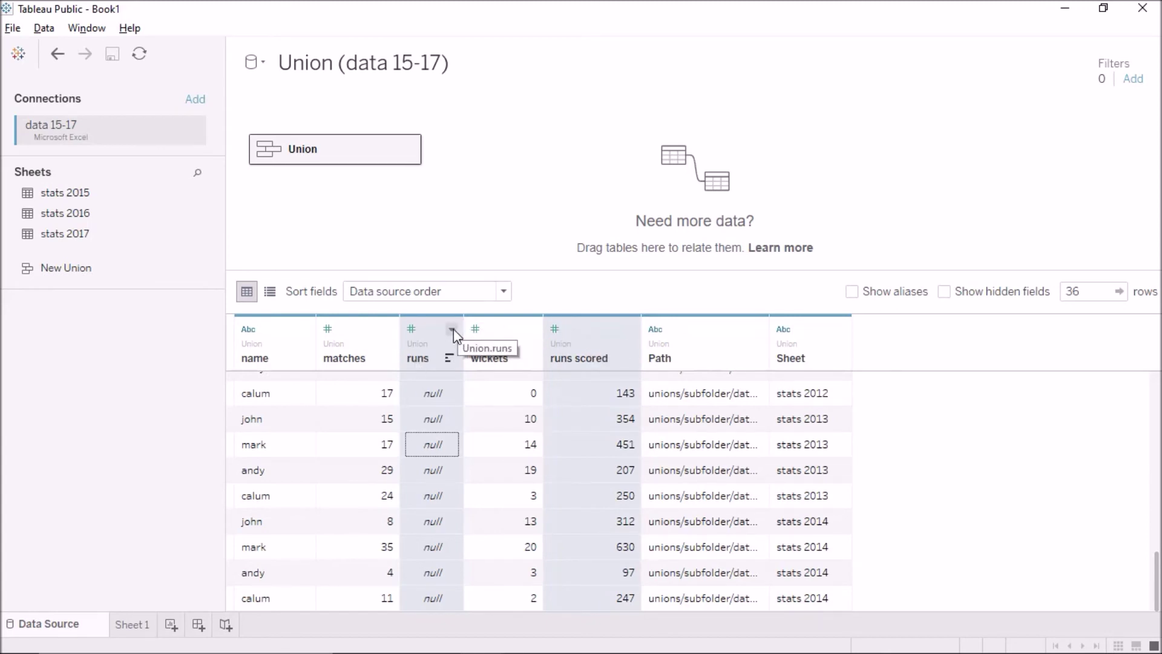
pyautogui.click(629, 330)
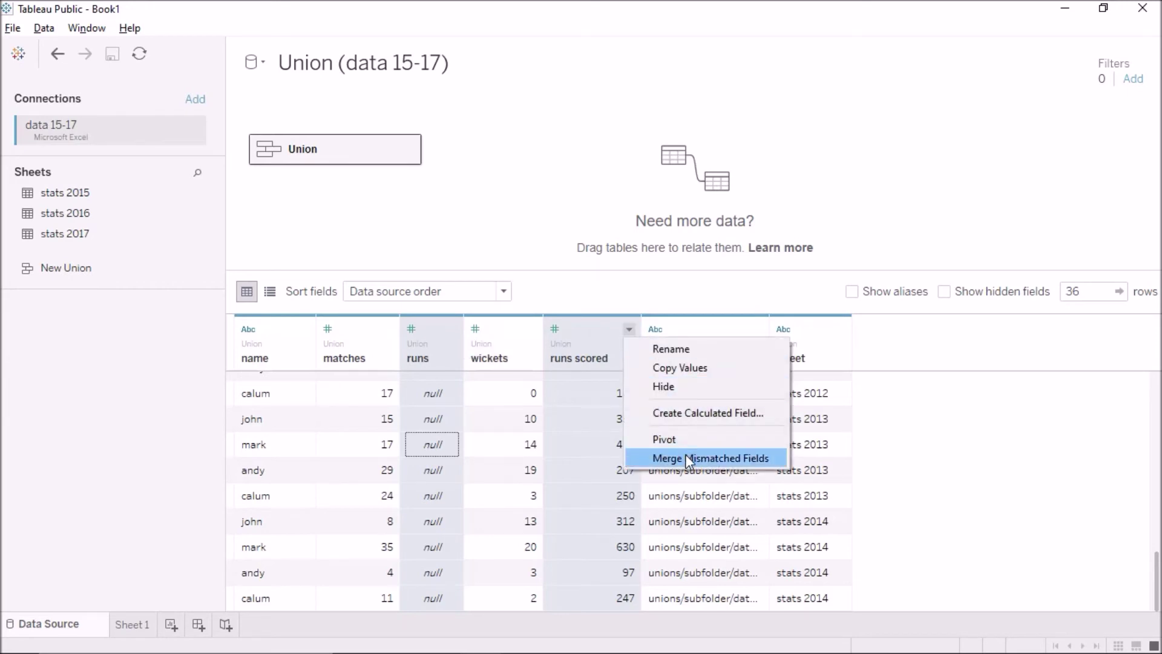
pyautogui.click(453, 327)
pyautogui.click(452, 329)
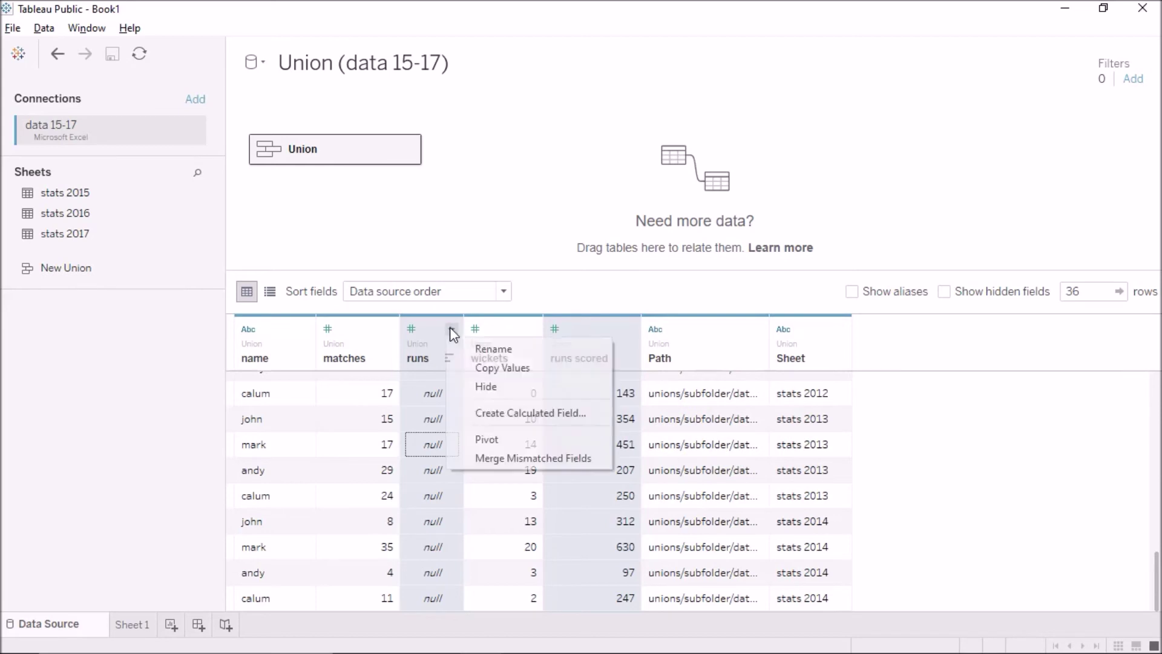
pyautogui.click(526, 457)
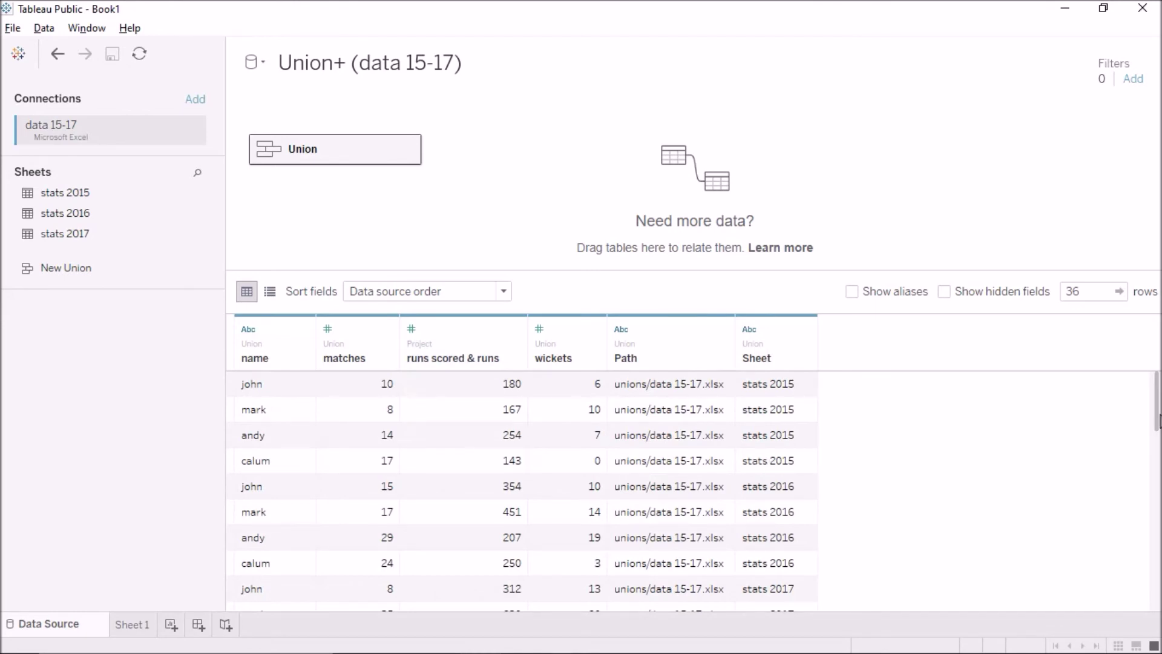
# Step: Rename the merged field to runs and check its rows in the data preview
pyautogui.moveTo(1157, 416)
pyautogui.mouseDown()
pyautogui.moveTo(1157, 610)
pyautogui.moveTo(1158, 399)
pyautogui.mouseUp()
pyautogui.doubleClick(473, 360)
pyautogui.write('runs')
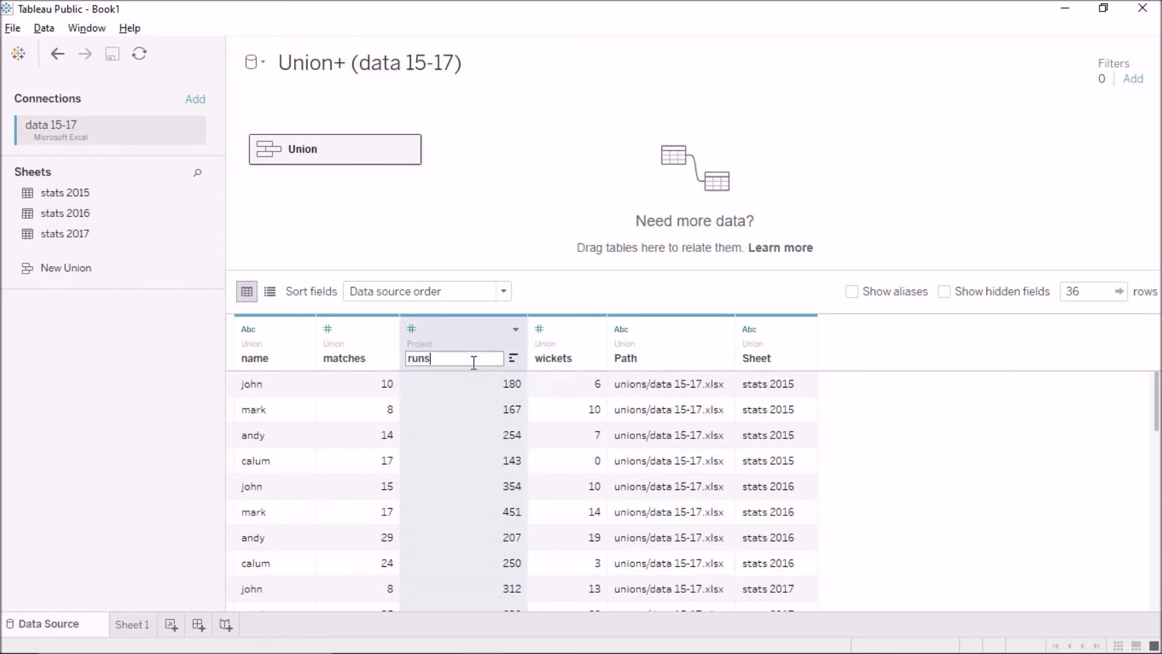
pyautogui.press('Return')
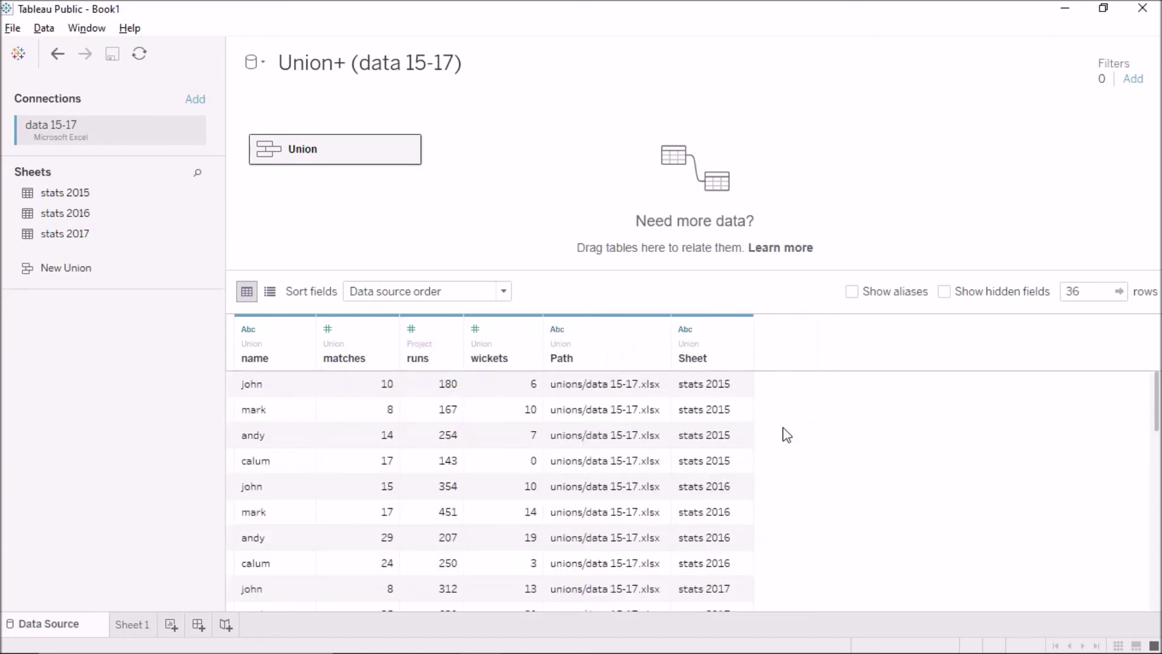
pyautogui.moveTo(1156, 402)
pyautogui.mouseDown()
pyautogui.moveTo(1156, 578)
pyautogui.moveTo(1155, 404)
pyautogui.mouseUp()
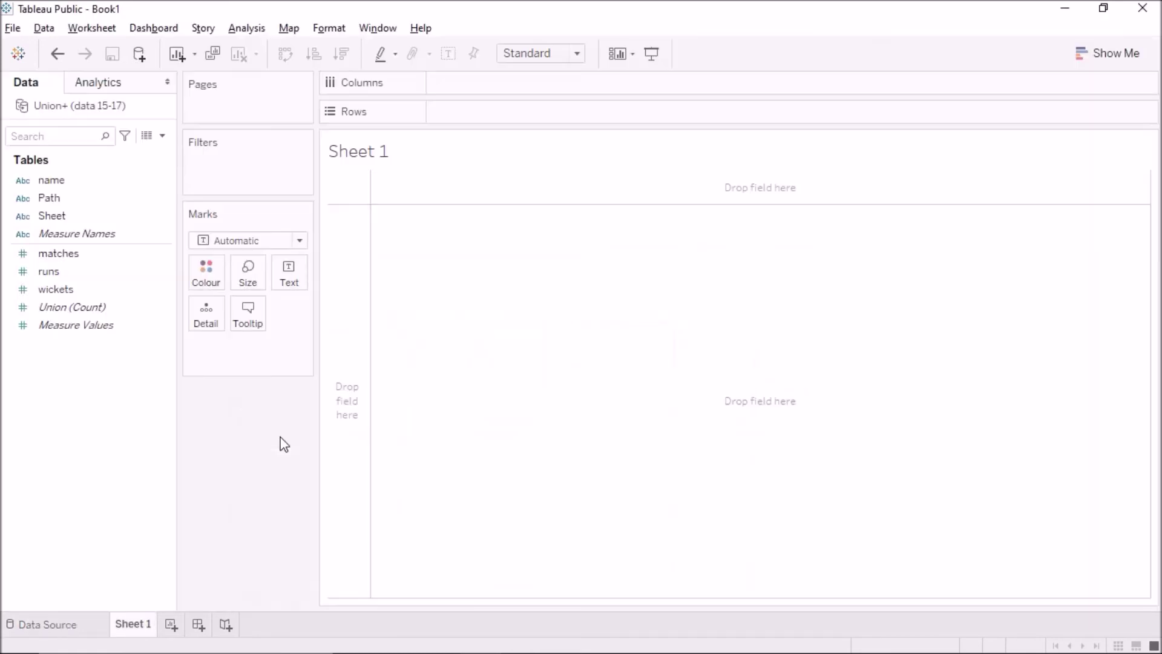
# Step: Build a bar chart on Sheet 1 with name as rows and the sum of runs as columns
pyautogui.click(68, 186)
pyautogui.moveTo(70, 192); pyautogui.dragTo(341, 294)
pyautogui.click(74, 264)
pyautogui.click(57, 289)
pyautogui.moveTo(55, 271); pyautogui.dragTo(459, 92)
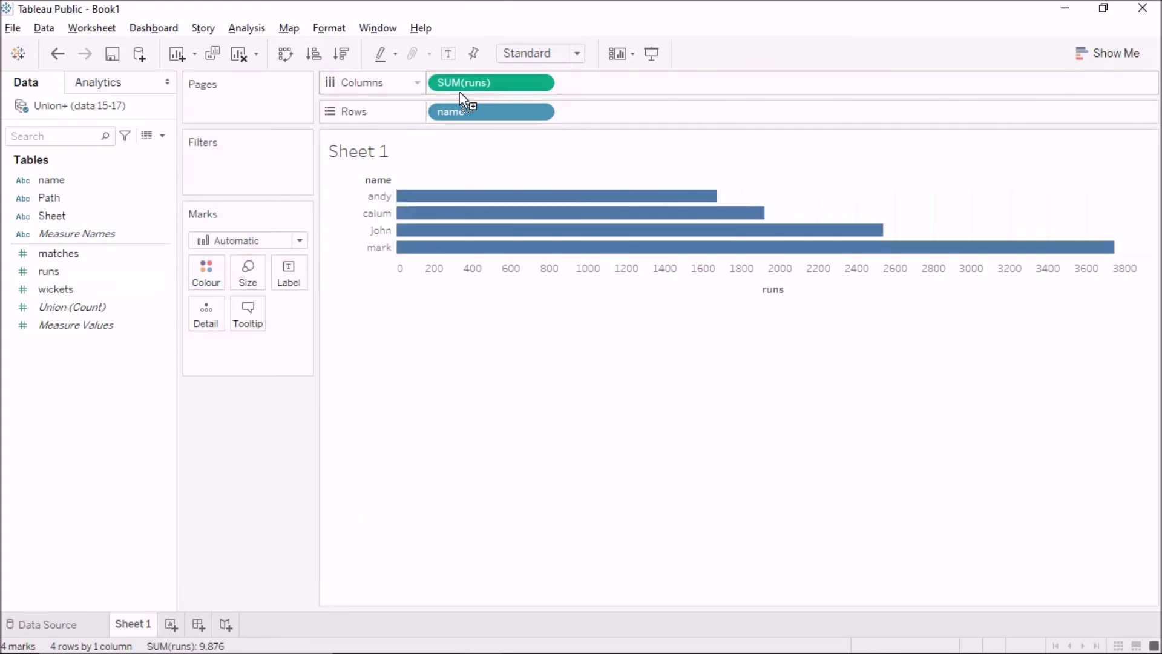
# Step: Break each player's bars down by the Sheet field and review the chart
pyautogui.moveTo(478, 259)
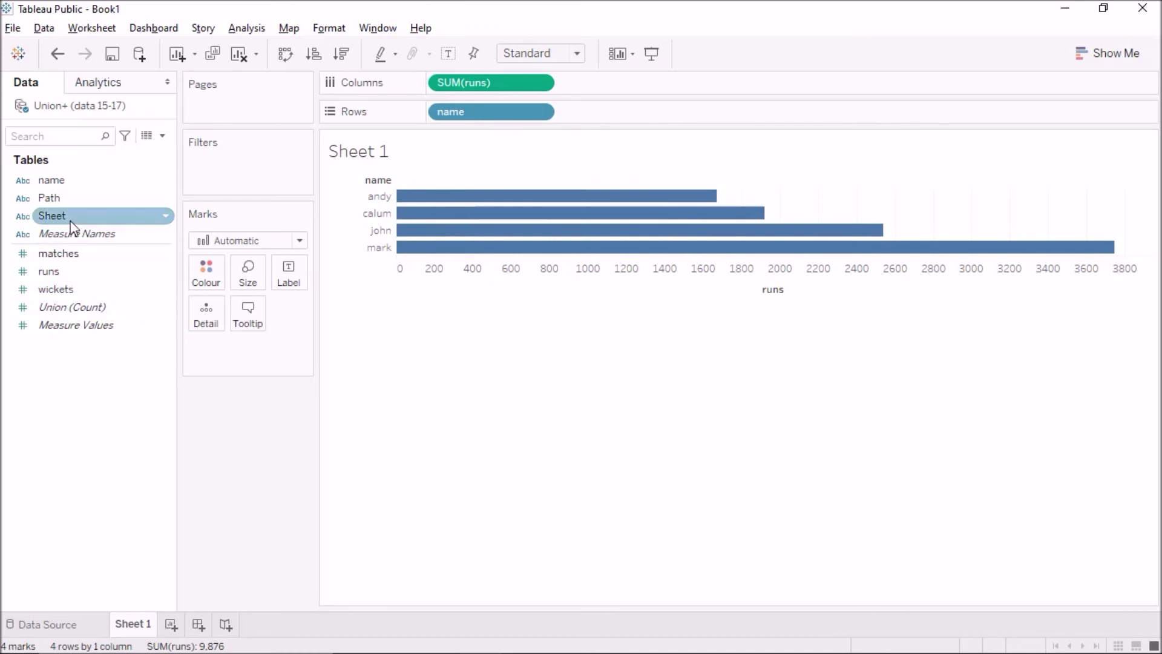
pyautogui.moveTo(71, 227)
pyautogui.mouseDown()
pyautogui.moveTo(232, 207)
pyautogui.moveTo(392, 226)
pyautogui.mouseUp()
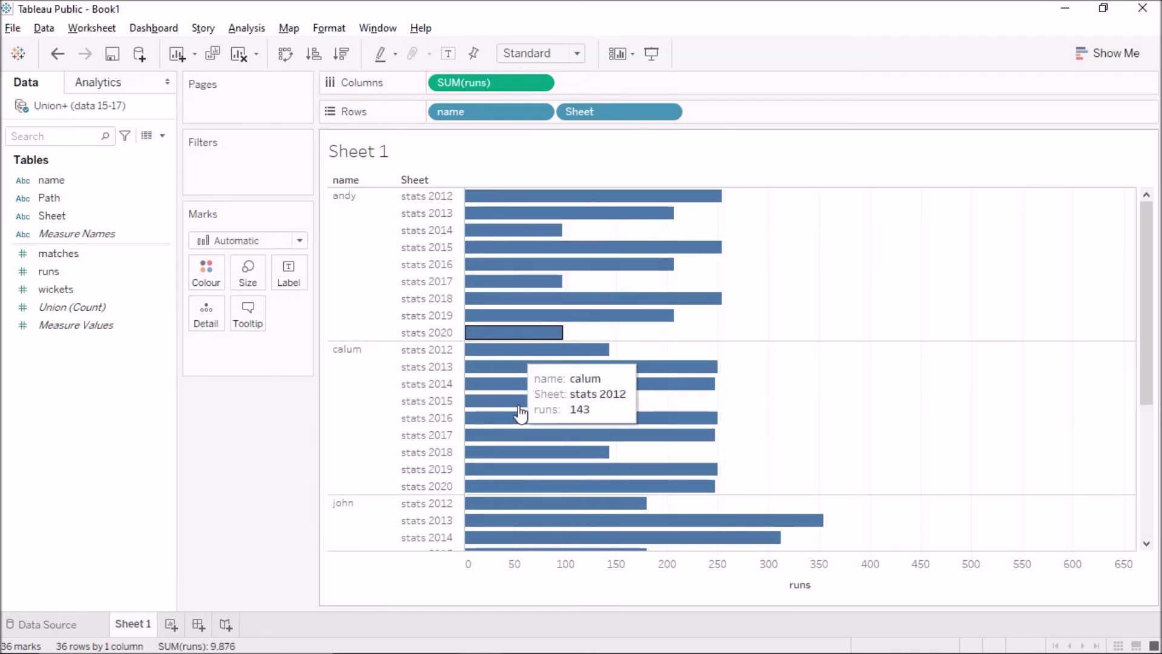
pyautogui.scroll(-5, 521, 424)
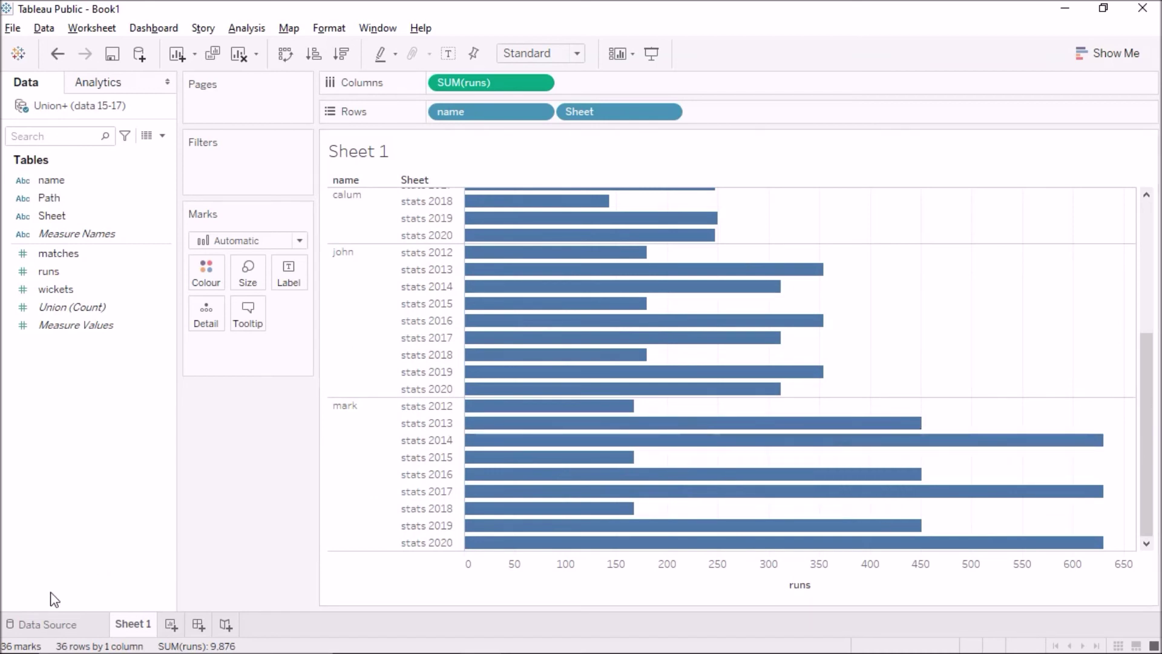
# Step: Return to the data source page and open the existing union's settings for editing
pyautogui.click(74, 630)
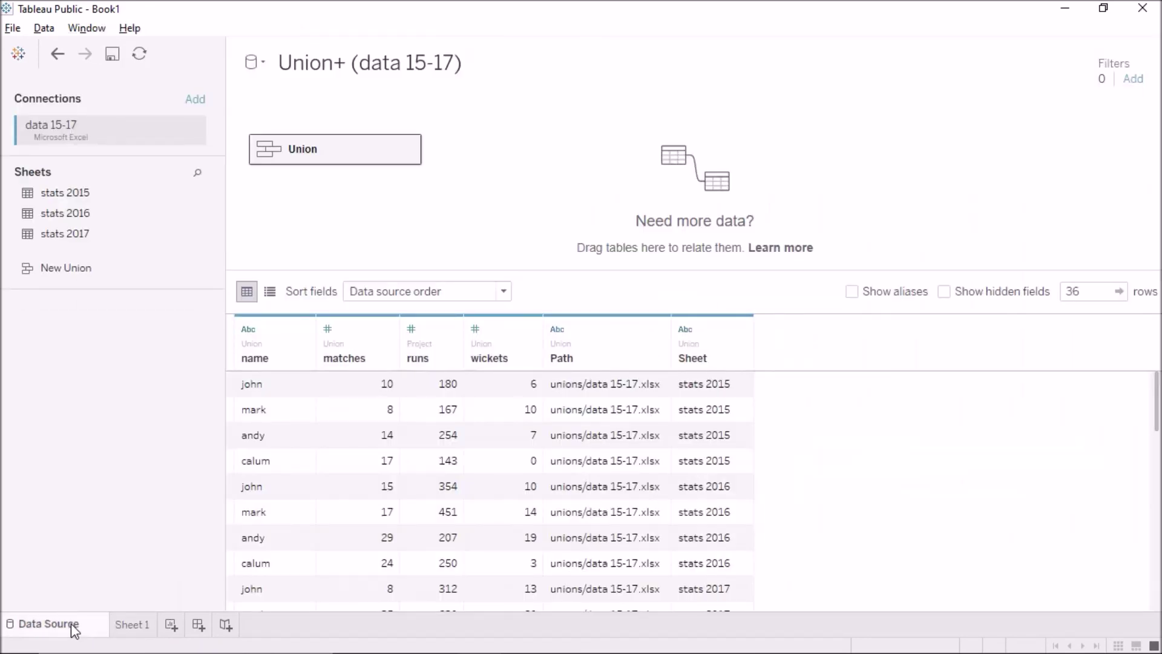
pyautogui.click(408, 149)
pyautogui.click(416, 169)
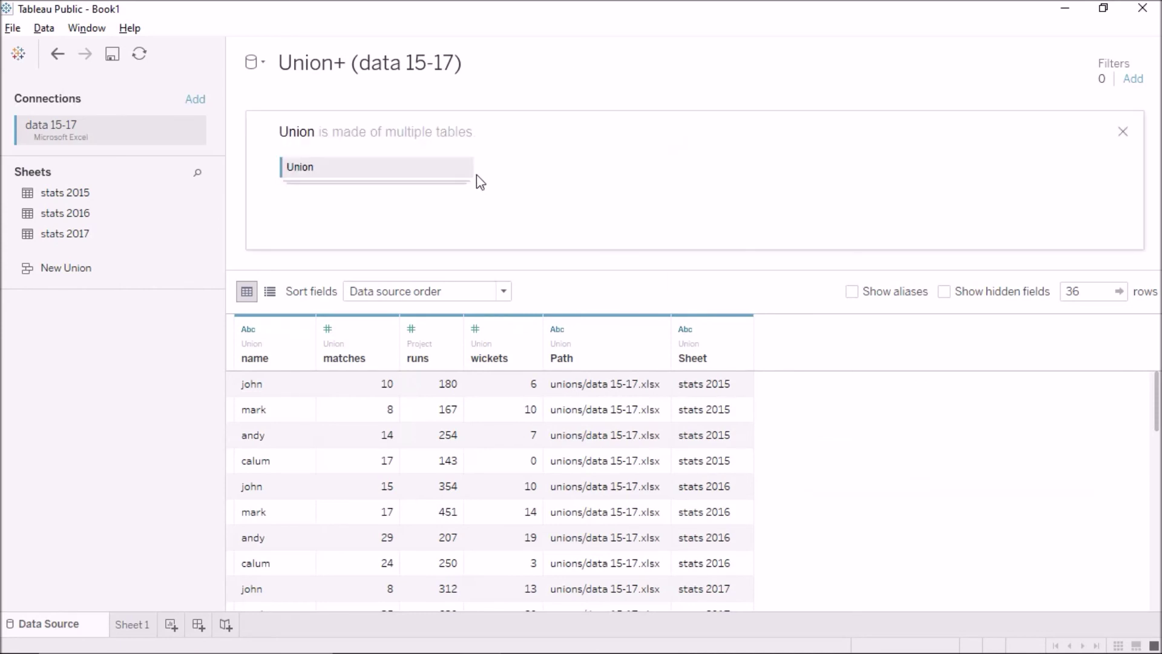
pyautogui.click(130, 27)
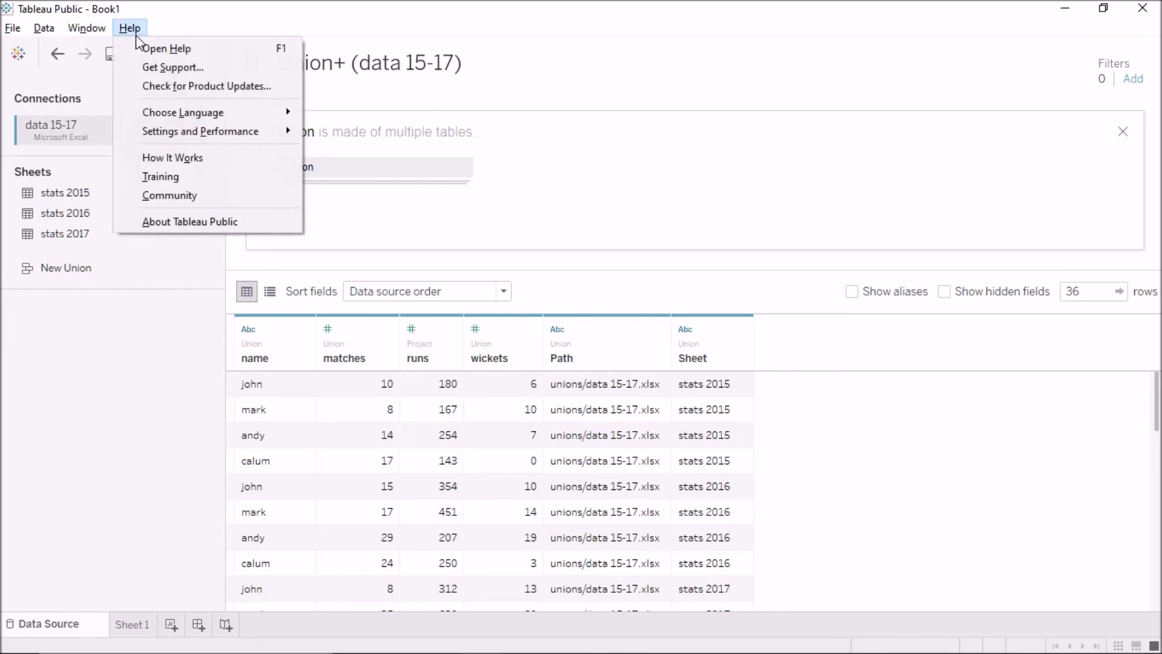
pyautogui.click(193, 220)
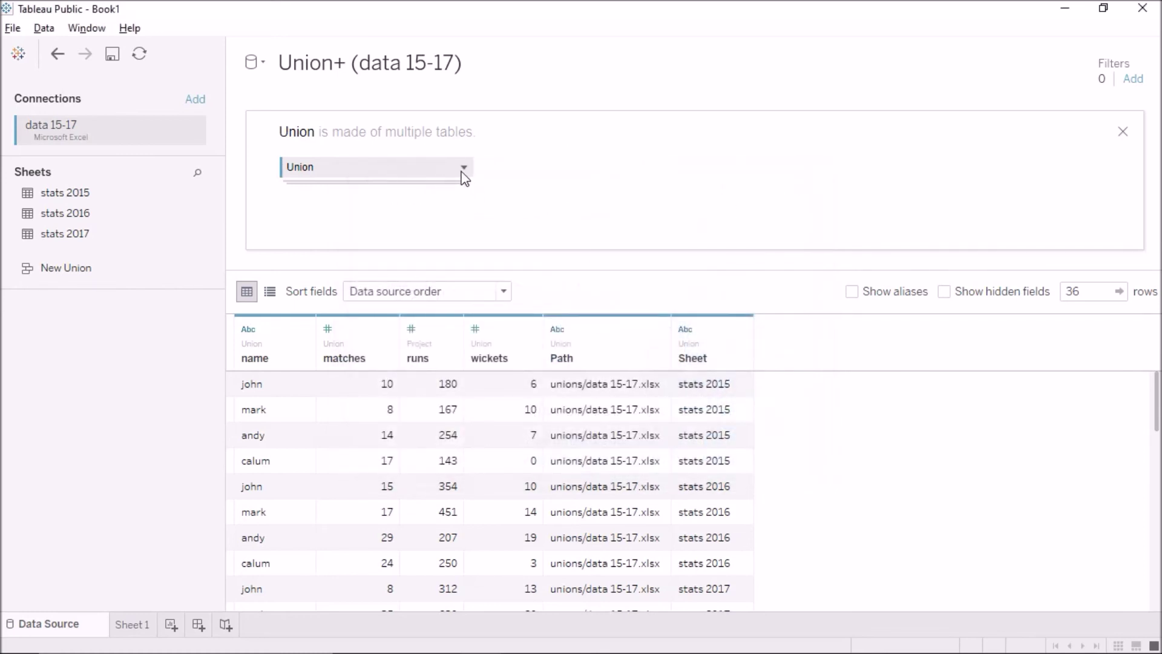
pyautogui.click(464, 173)
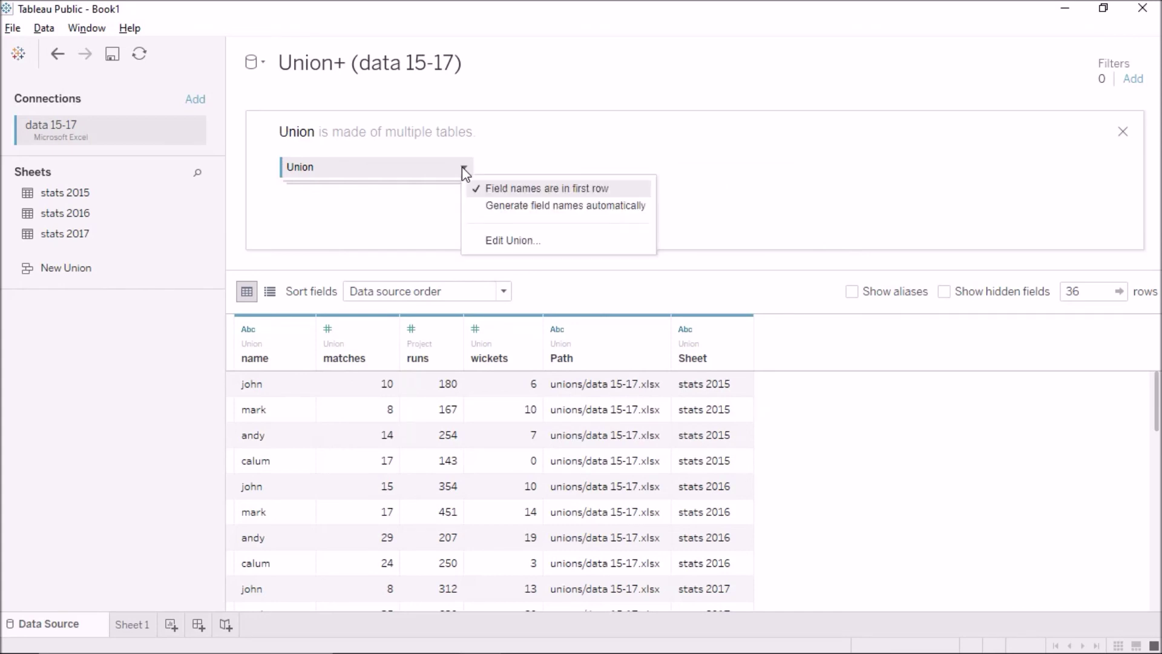
pyautogui.click(505, 241)
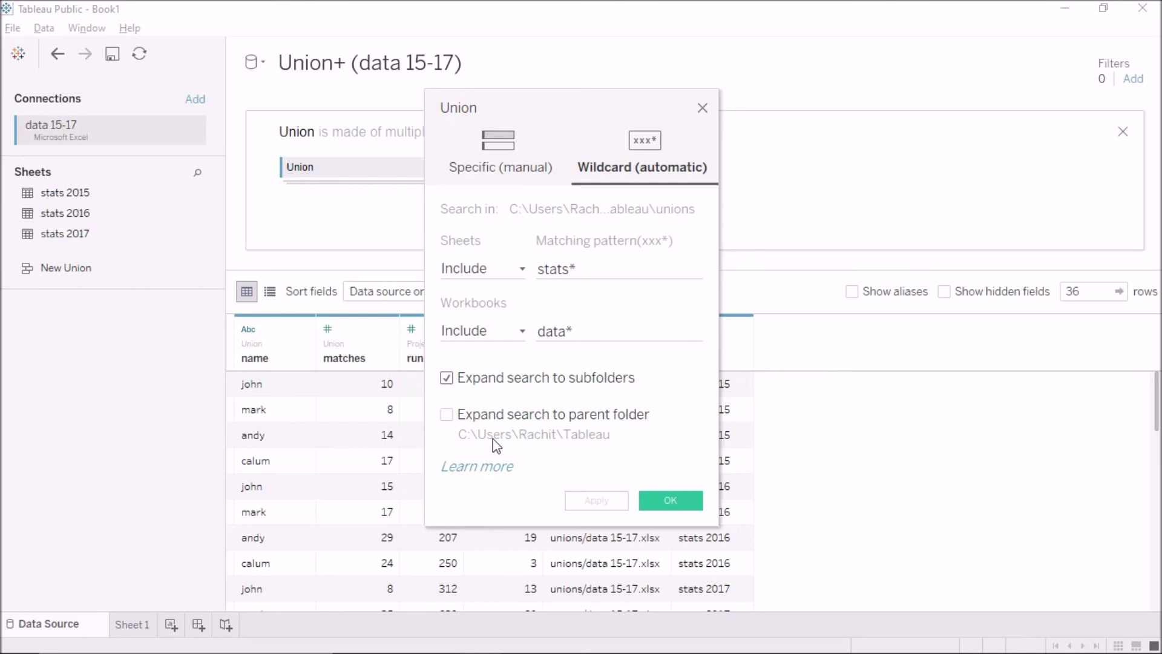
# Step: Switch to File Explorer and examine the contents of the Tableau folder that contains the unions folder
pyautogui.moveTo(511, 649)
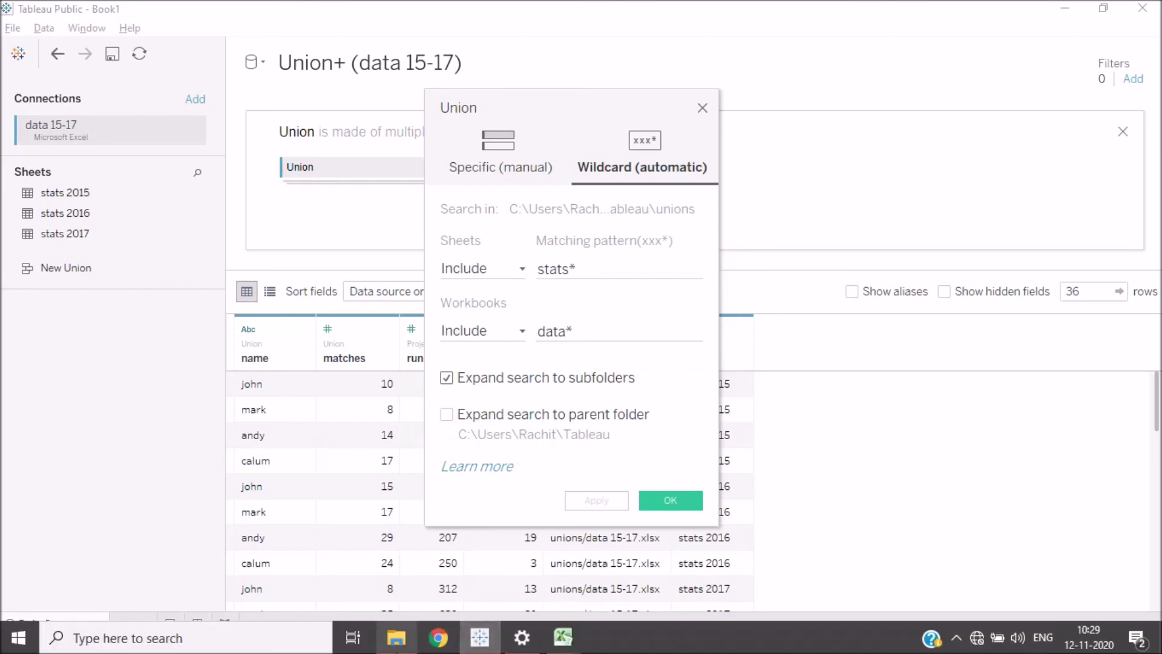
pyautogui.click(396, 636)
pyautogui.click(395, 637)
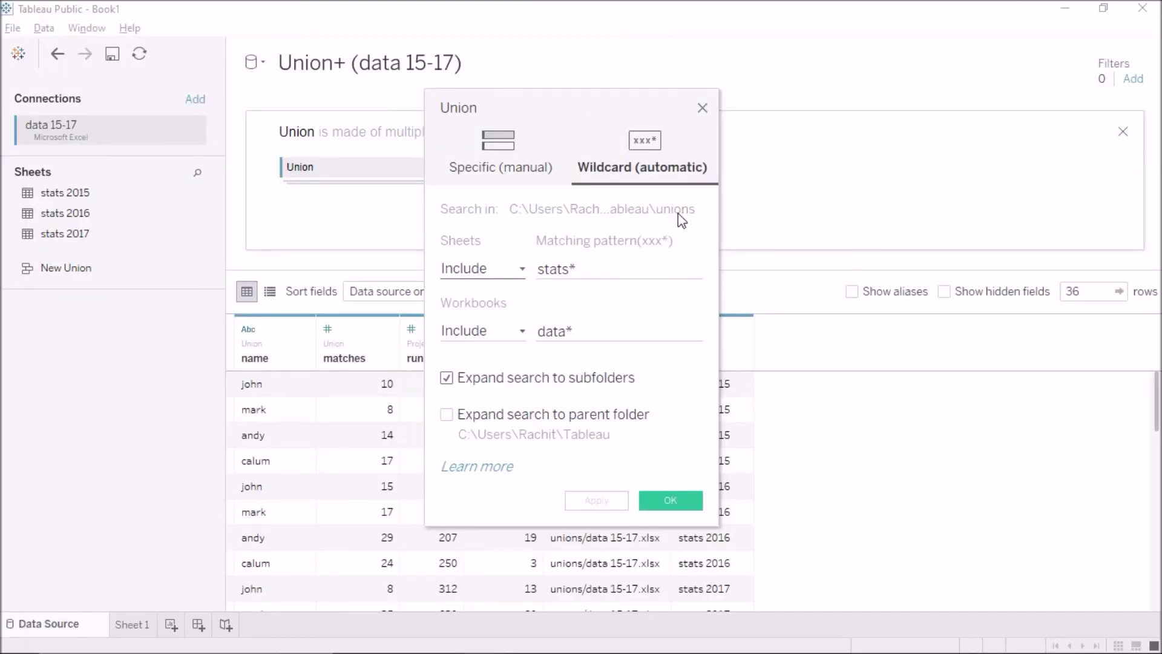
pyautogui.moveTo(422, 648)
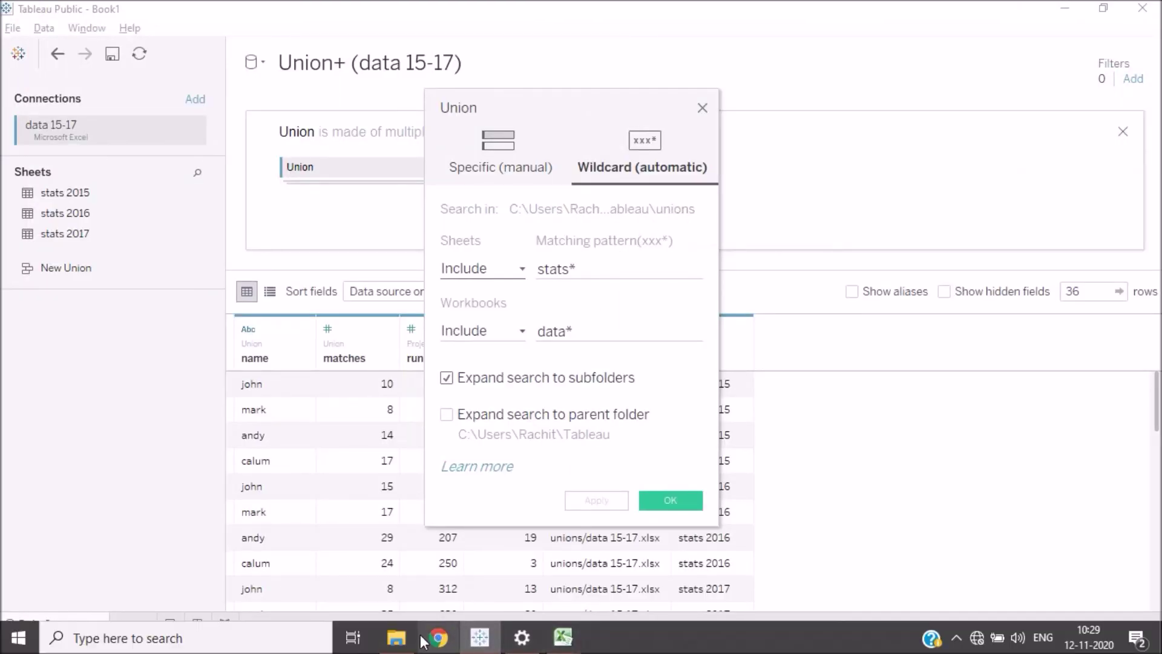
pyautogui.click(396, 637)
pyautogui.click(412, 135)
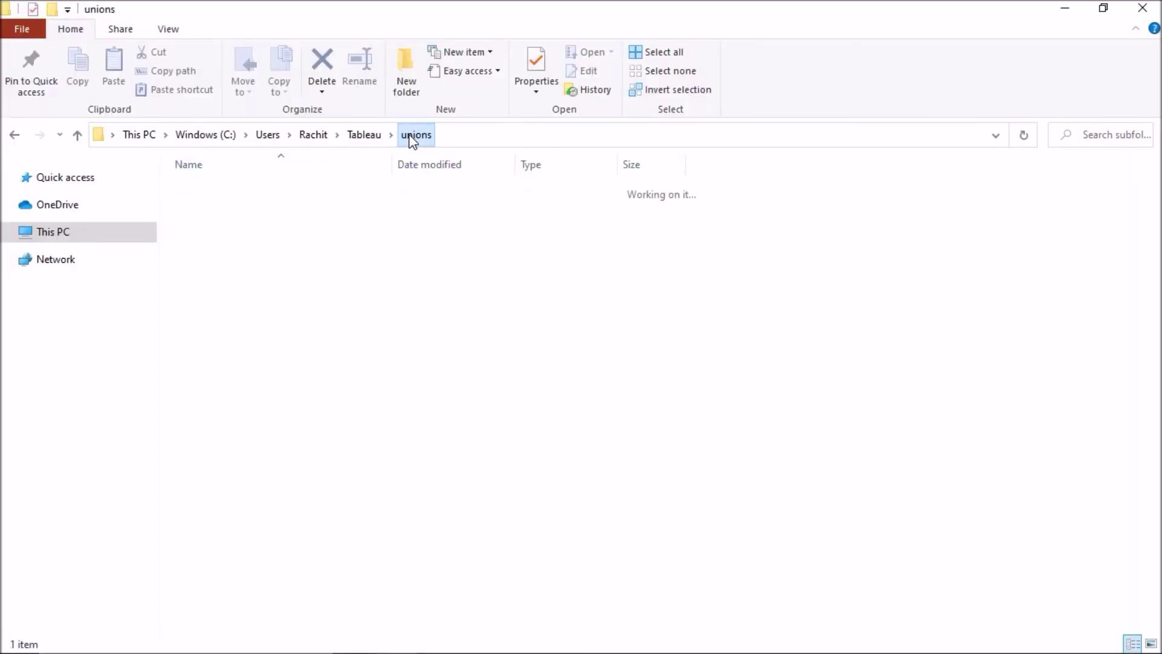
pyautogui.click(365, 135)
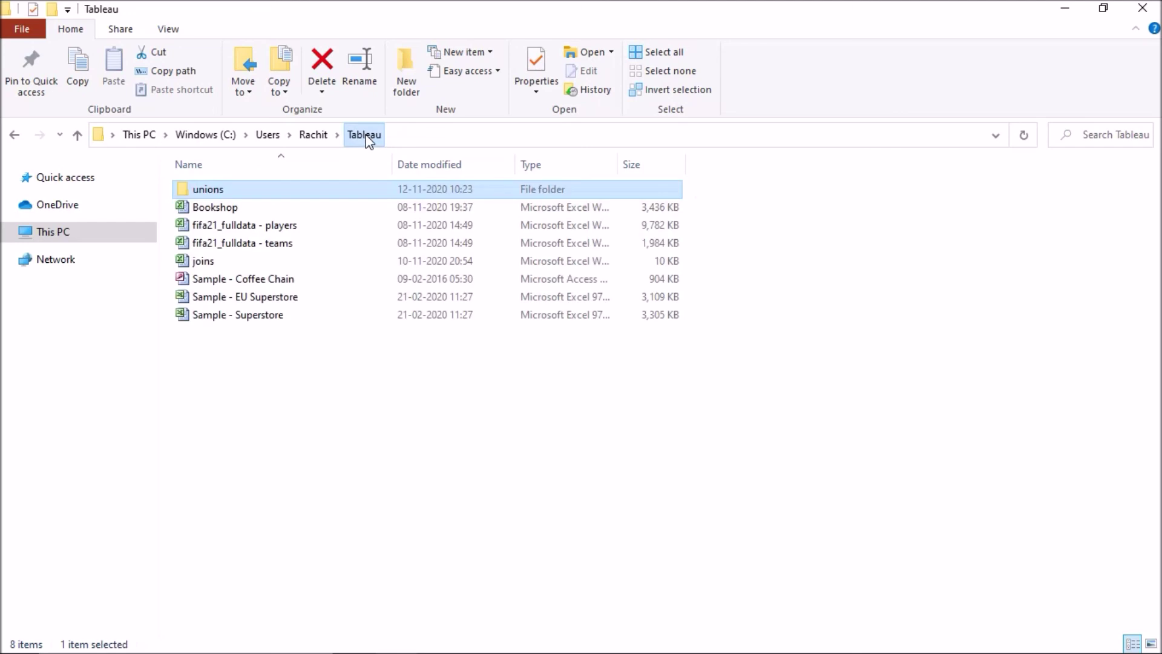
pyautogui.moveTo(314, 396); pyautogui.dragTo(272, 211)
pyautogui.click(288, 414)
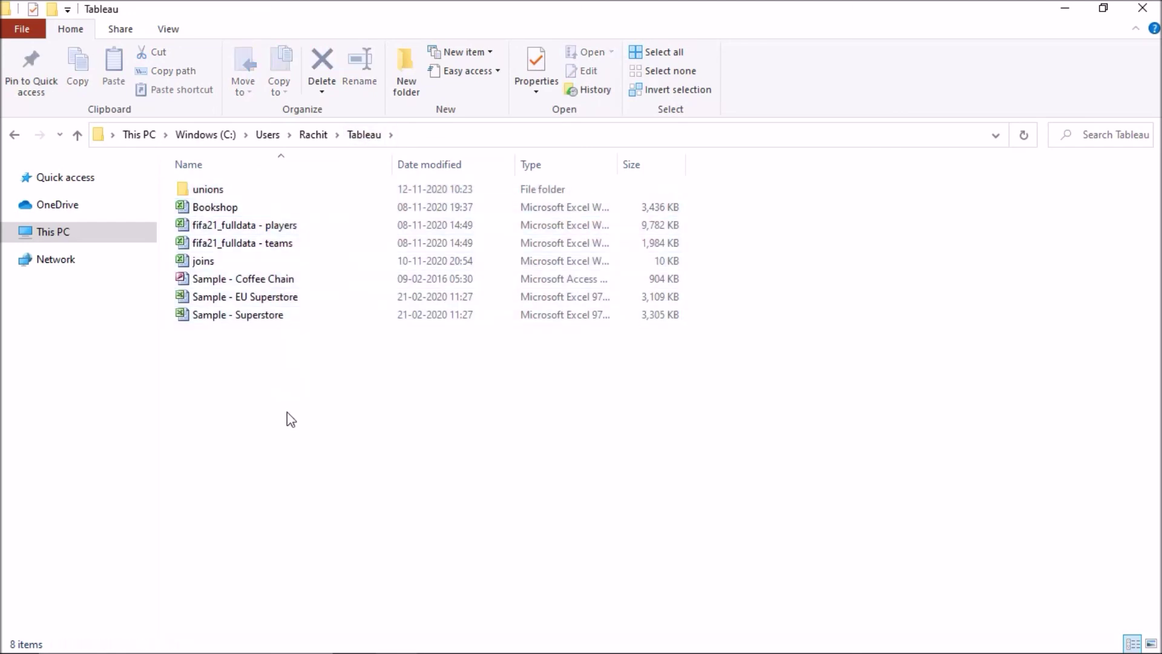
# Step: Back in Tableau Public, compare the union's matching patterns with the Tableau folder and expand the search to the parent folder
pyautogui.hotkey('alt', 'Tab')
pyautogui.click(577, 269)
pyautogui.click(550, 334)
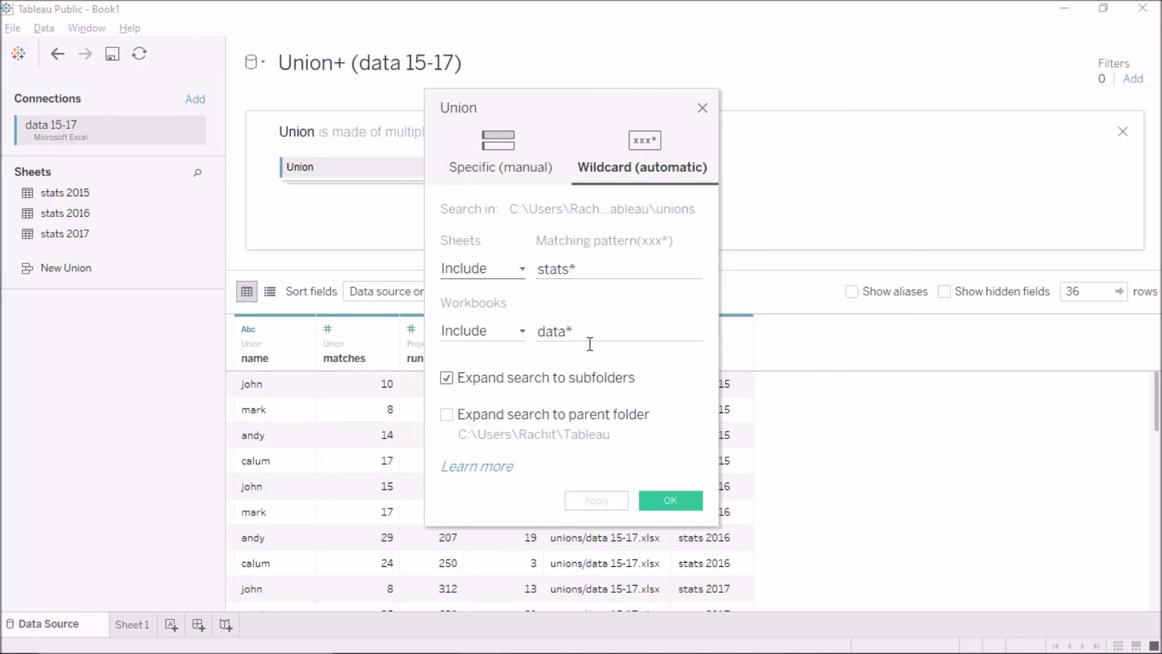
pyautogui.hotkey('alt', 'Tab')
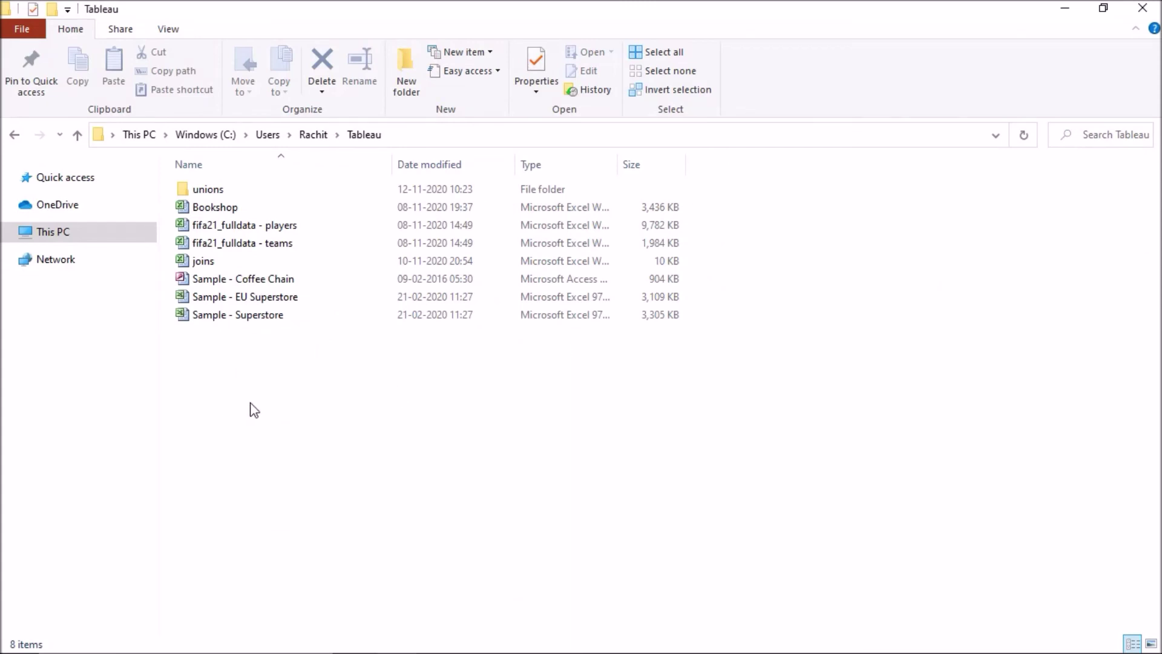
pyautogui.hotkey('alt', 'Tab')
pyautogui.click(448, 416)
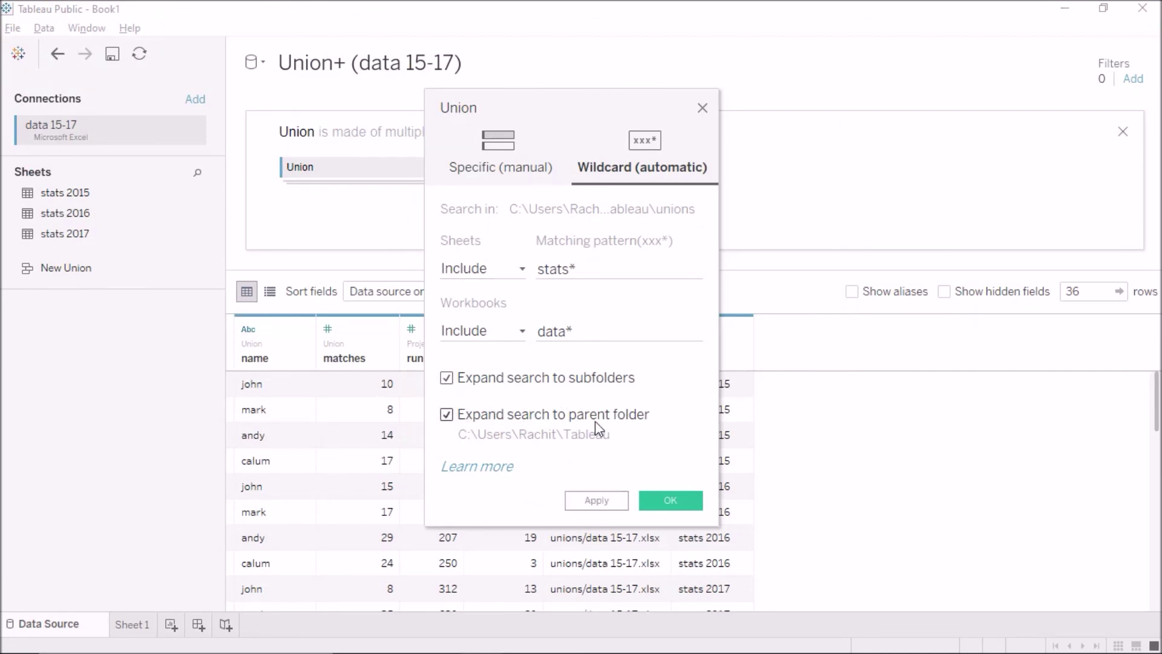
# Step: In File Explorer, create a subfolder with the default name in the Tableau folder and open it
pyautogui.hotkey('alt', 'Tab')
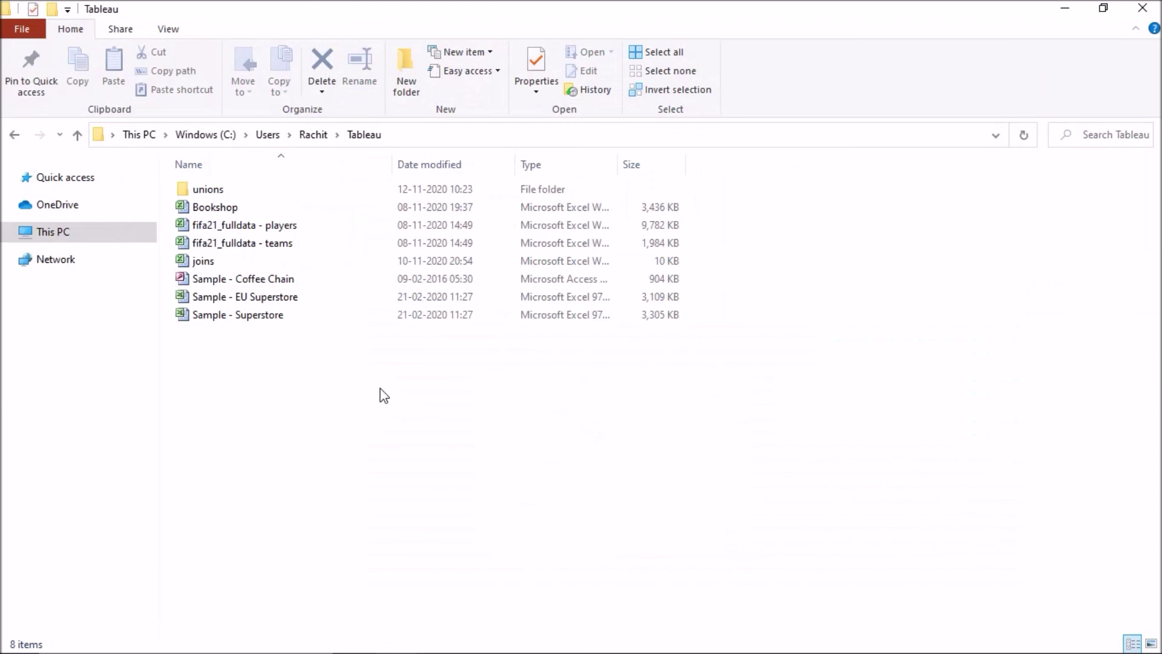
pyautogui.rightClick(382, 395)
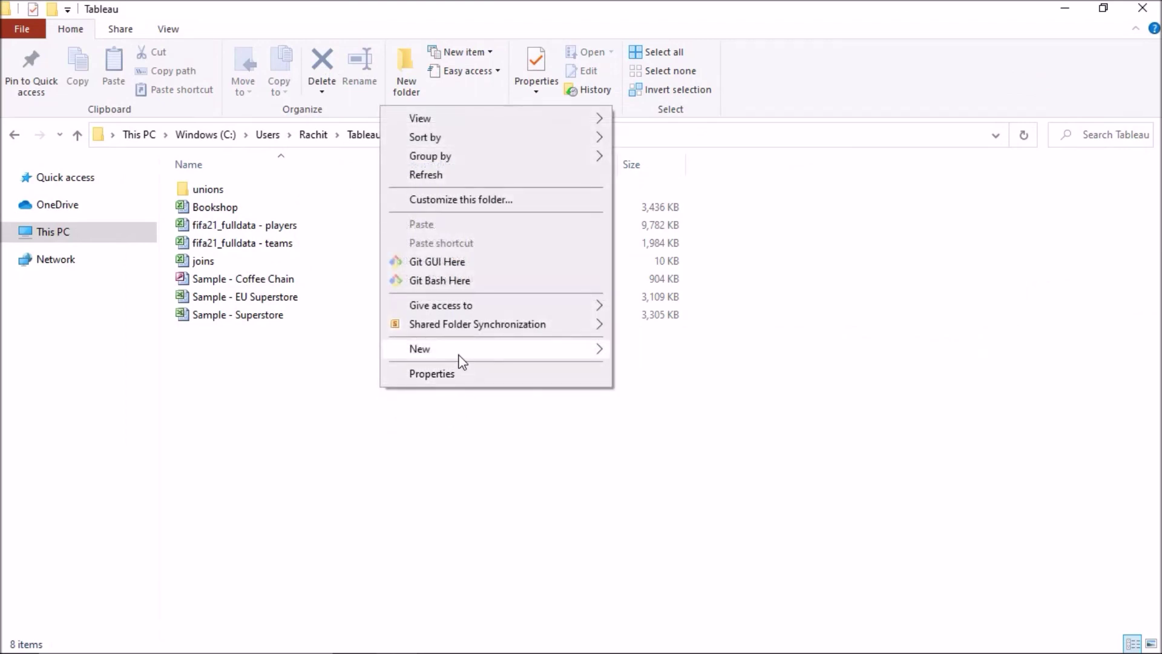
pyautogui.moveTo(552, 351)
pyautogui.click(681, 355)
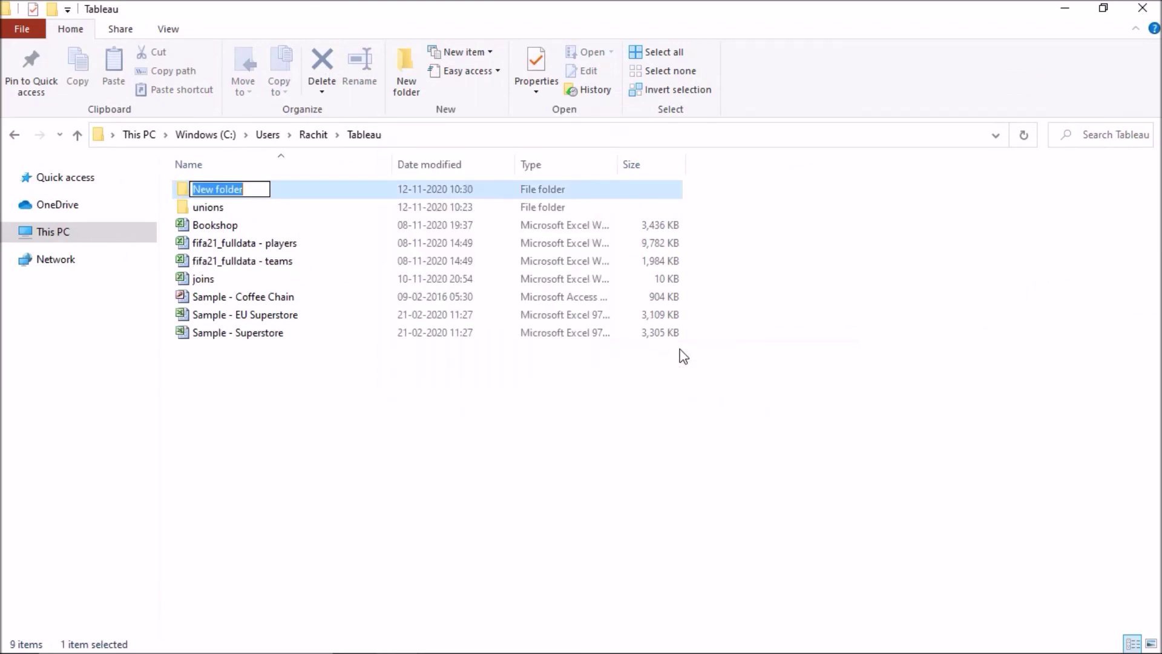
pyautogui.press('Return')
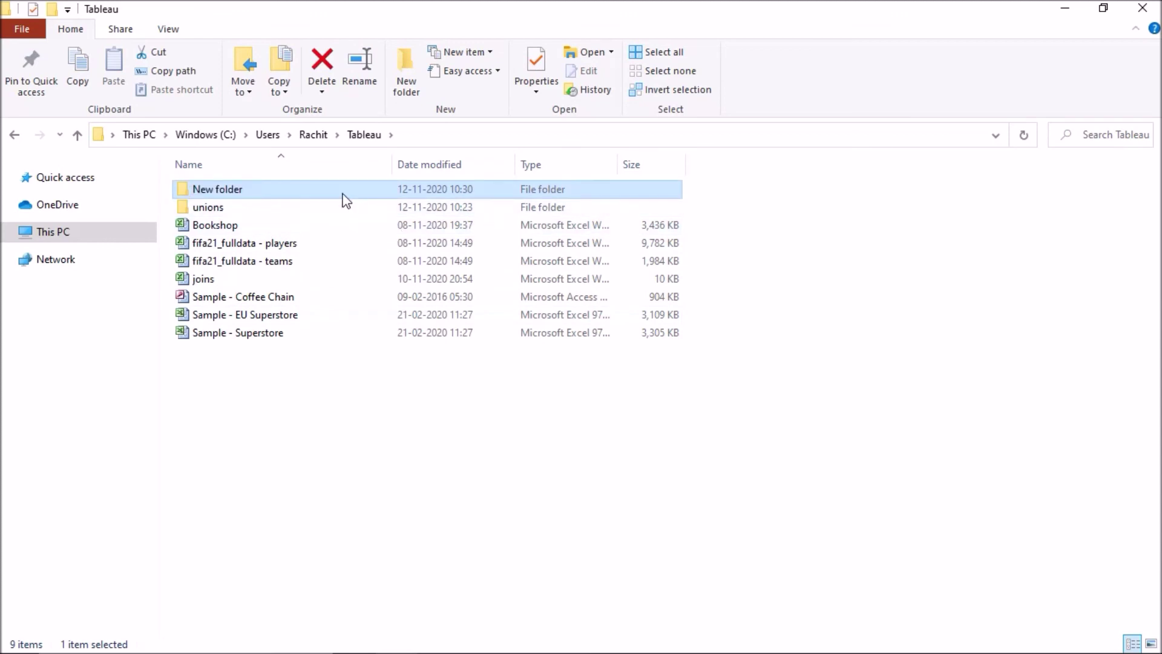
pyautogui.doubleClick(344, 192)
pyautogui.moveTo(291, 333); pyautogui.dragTo(260, 198)
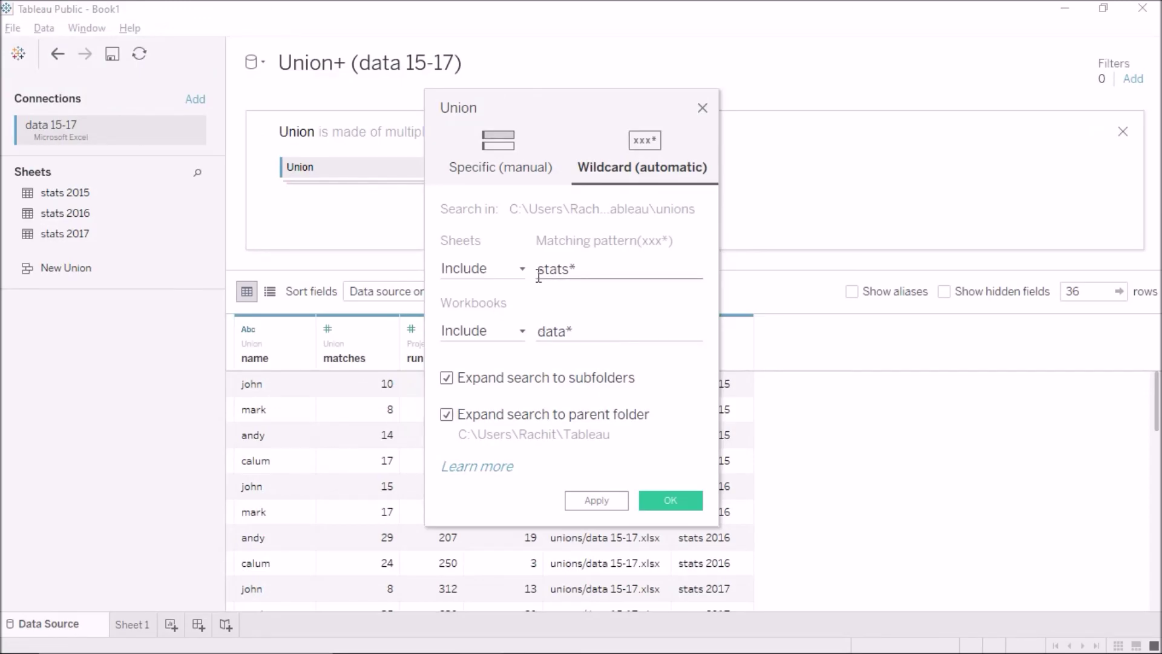
# Step: Back in Tableau Public's union settings, select the sheets' matching pattern stats*
pyautogui.click(601, 274)
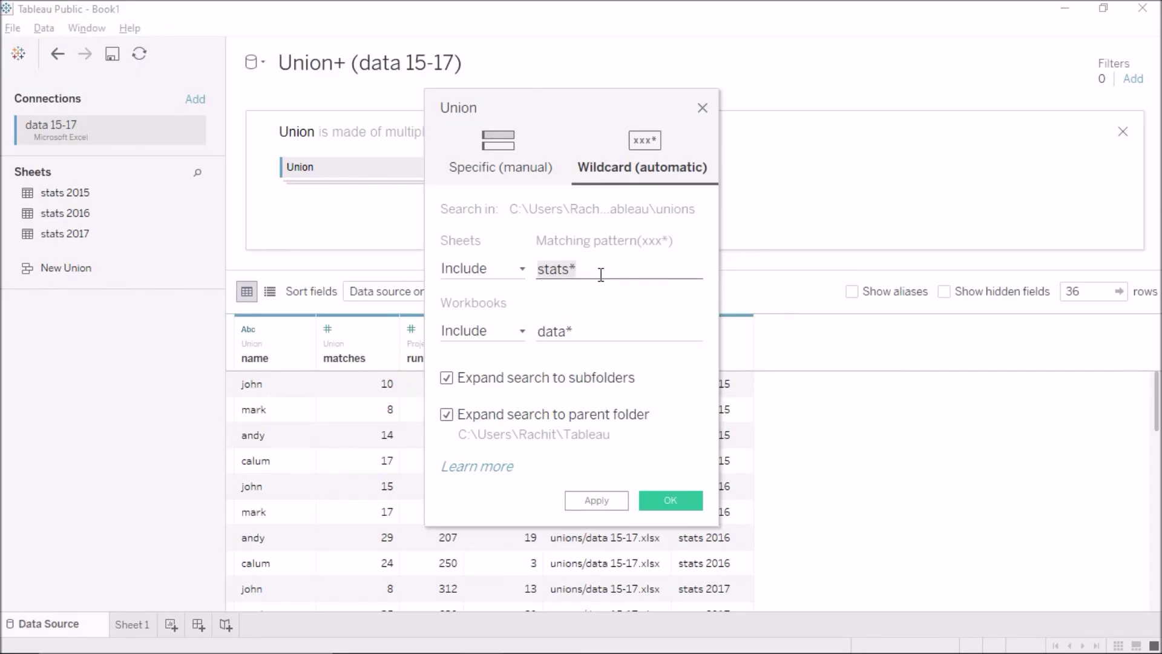